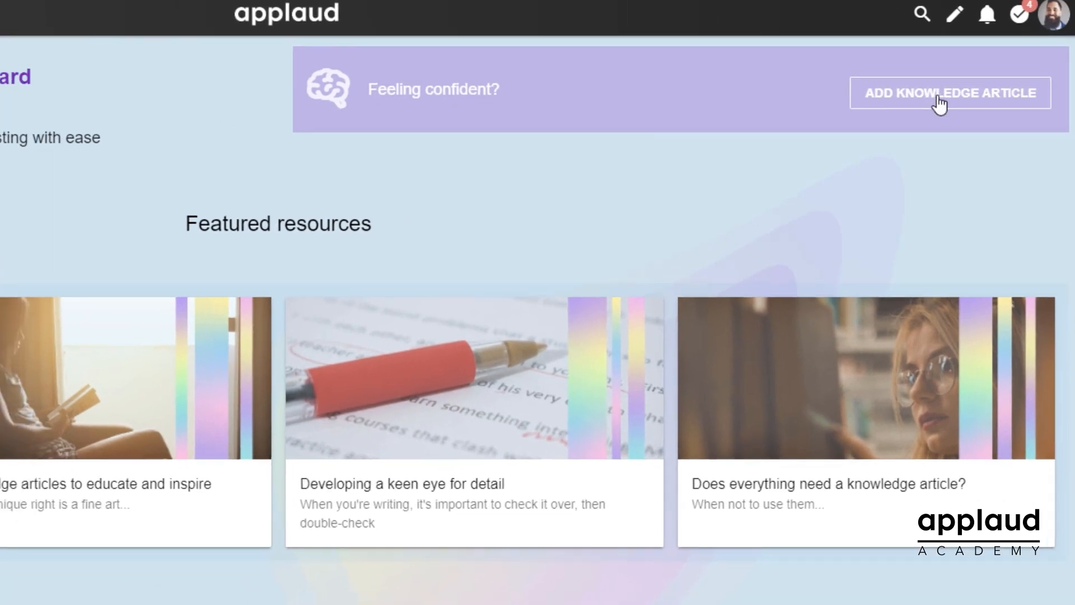
Step: Open a new knowledge article form and go to its title
{"action": "left_click", "coordinate": [924, 109]}
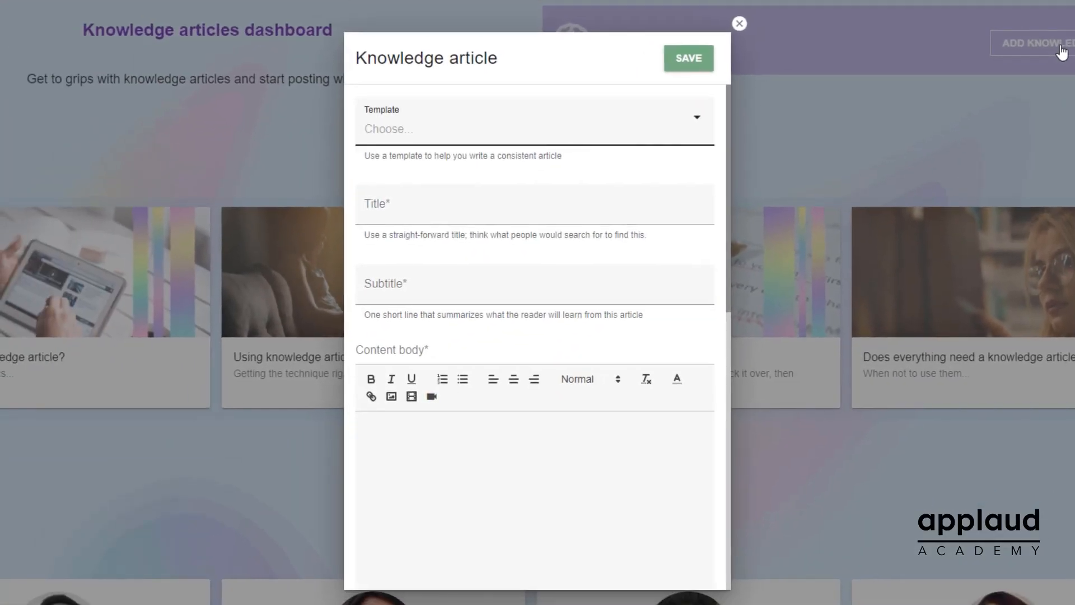
{"action": "left_click", "coordinate": [414, 212]}
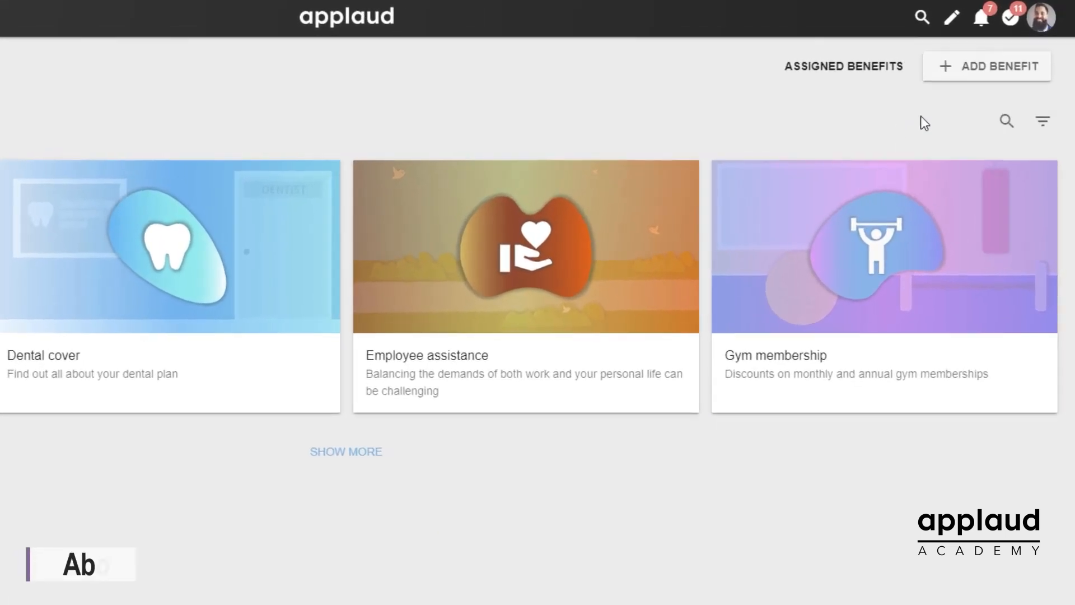
Step: Start a new benefit in the benefits catalog and title it "Travel insurance"
{"action": "left_click", "coordinate": [997, 68]}
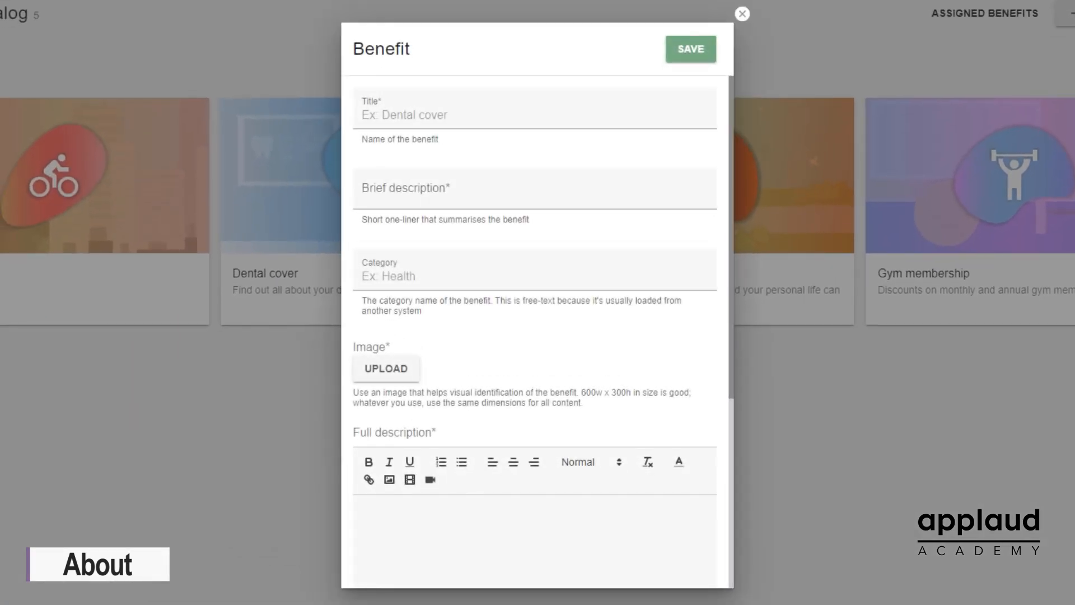
{"action": "type", "text": "Travel ins"}
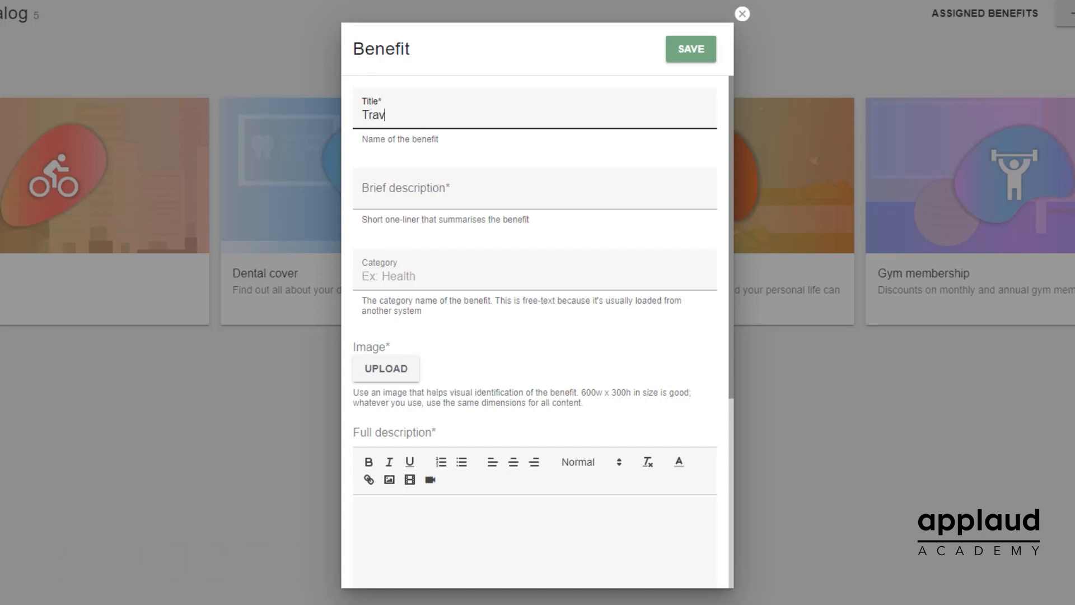
{"action": "type", "text": "urance"}
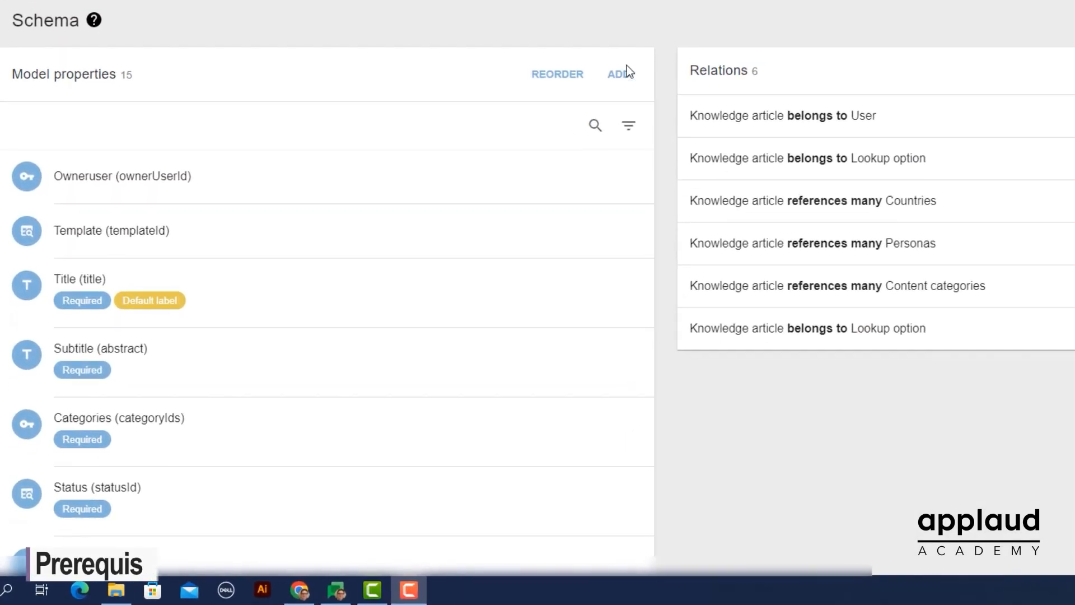
Step: Start a new property named "Date from" in the Knowledge article model's schema and open its type options
{"action": "left_click", "coordinate": [626, 78]}
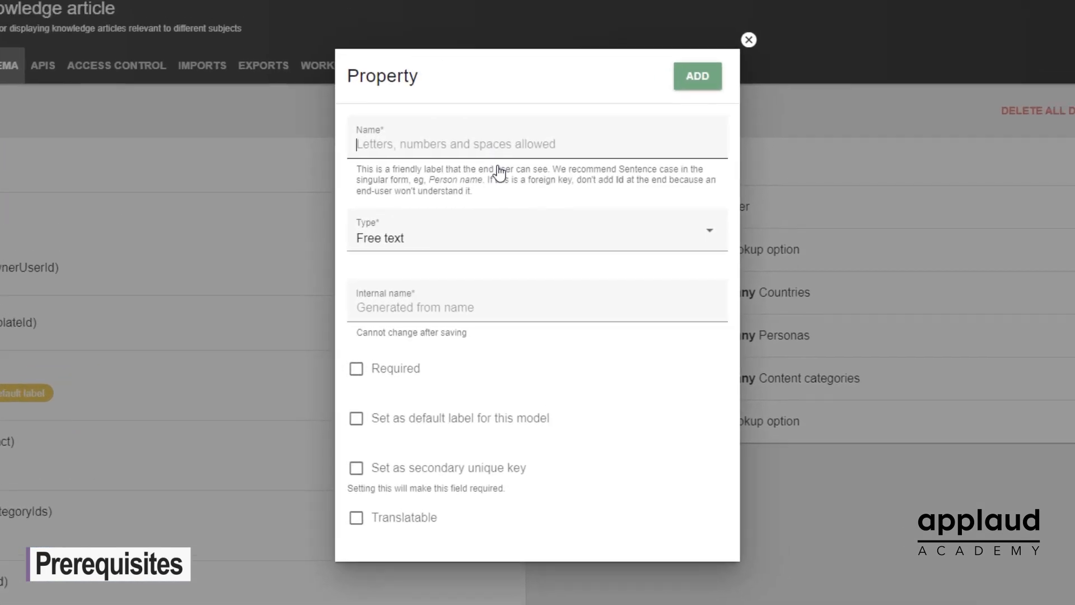
{"action": "type", "text": "Date fro"}
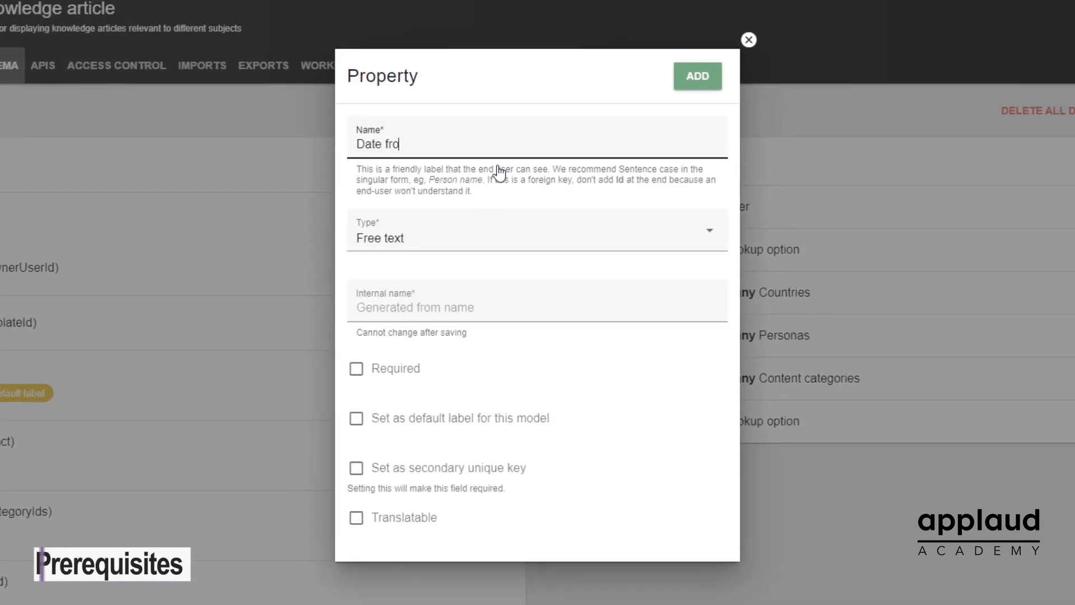
{"action": "type", "text": "m"}
{"action": "key", "text": "Tab"}
{"action": "left_click", "coordinate": [490, 247]}
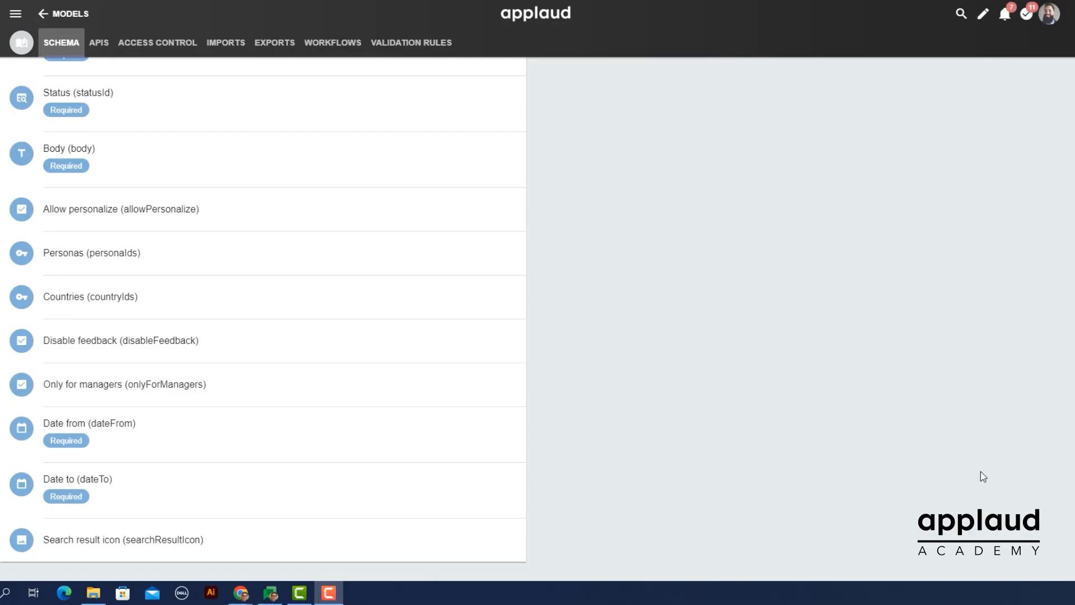
{"action": "scroll", "coordinate": [980, 472], "scroll_direction": "up", "scroll_amount": 5}
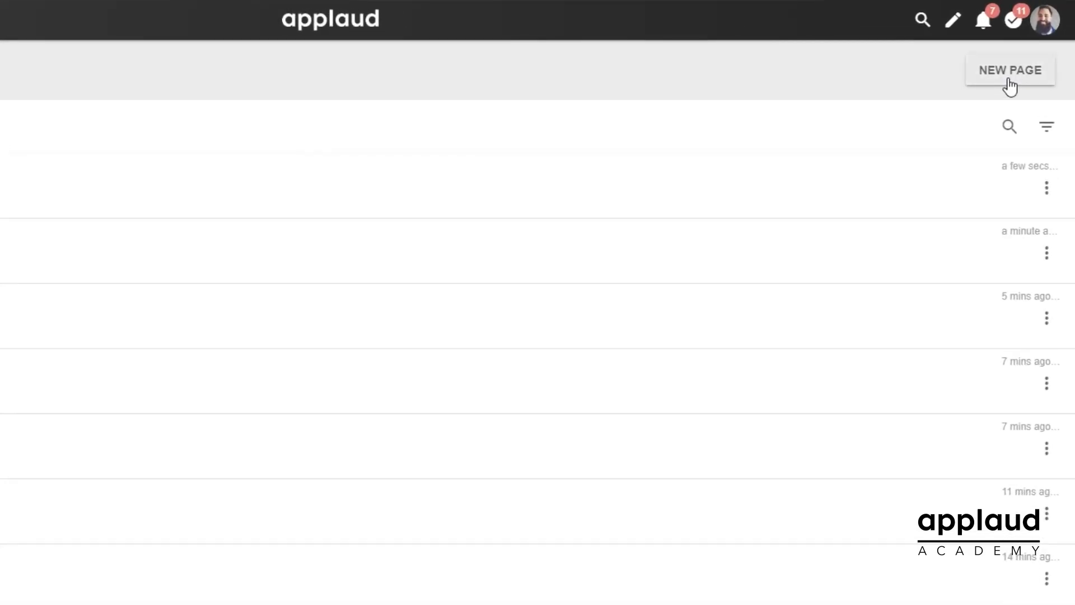
Step: Create a new page titled "Knowledge article"
{"action": "left_click", "coordinate": [1023, 50]}
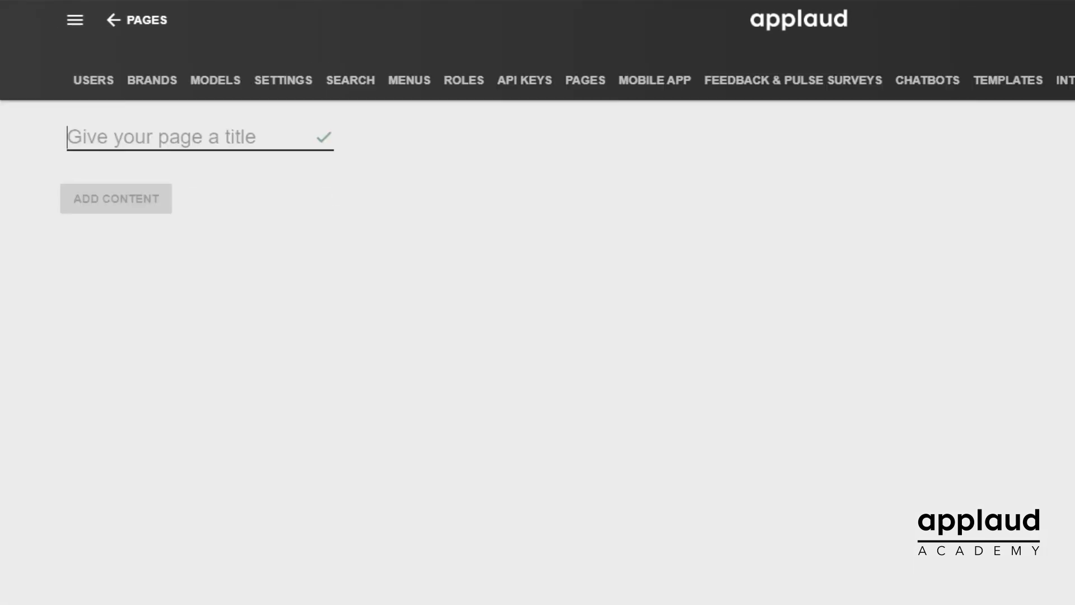
{"action": "type", "text": "Knowledg"}
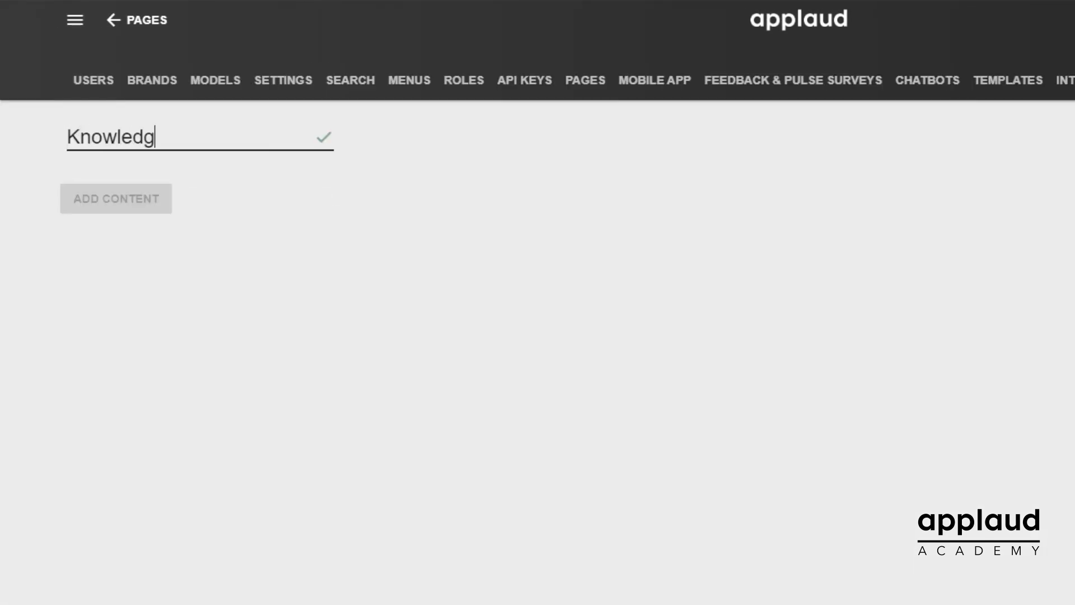
{"action": "type", "text": "e article"}
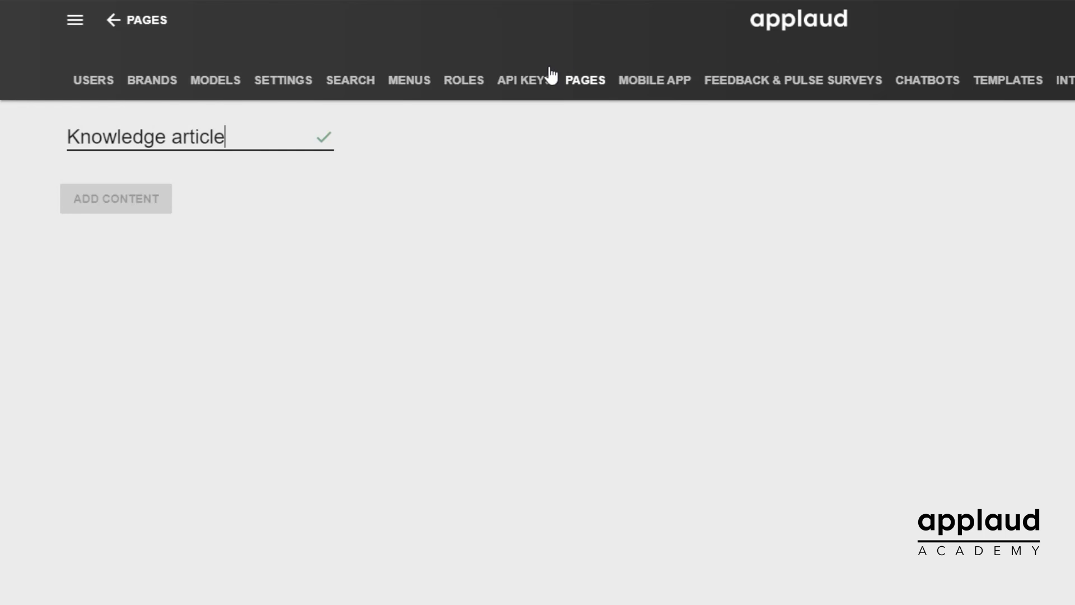
{"action": "left_click", "coordinate": [321, 140]}
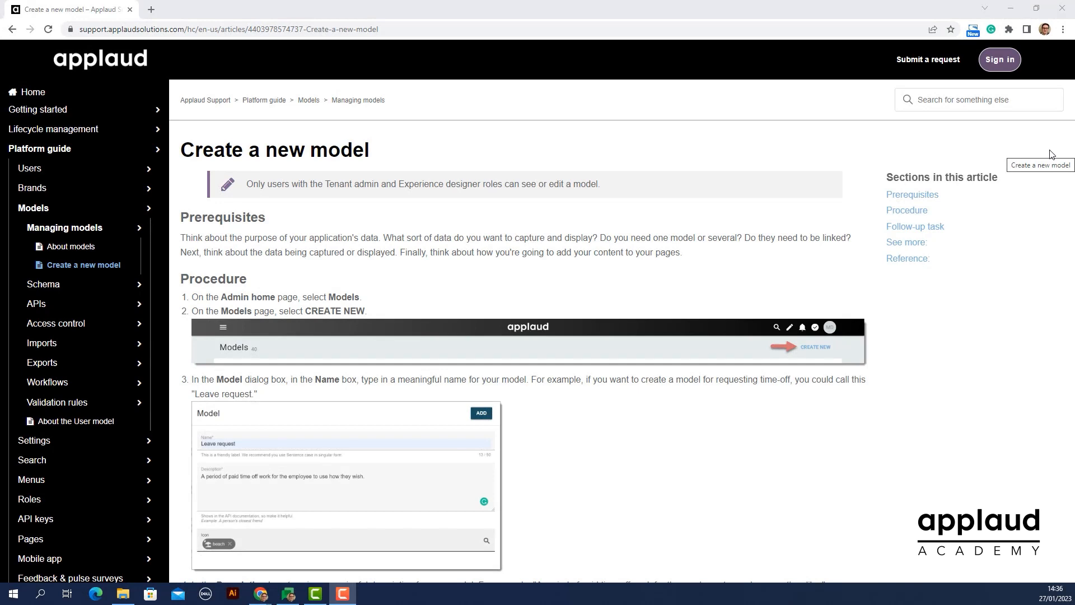
Step: Read the support articles on creating a new model and adding a new page
{"action": "scroll", "coordinate": [1051, 154], "scroll_direction": "down", "scroll_amount": 6}
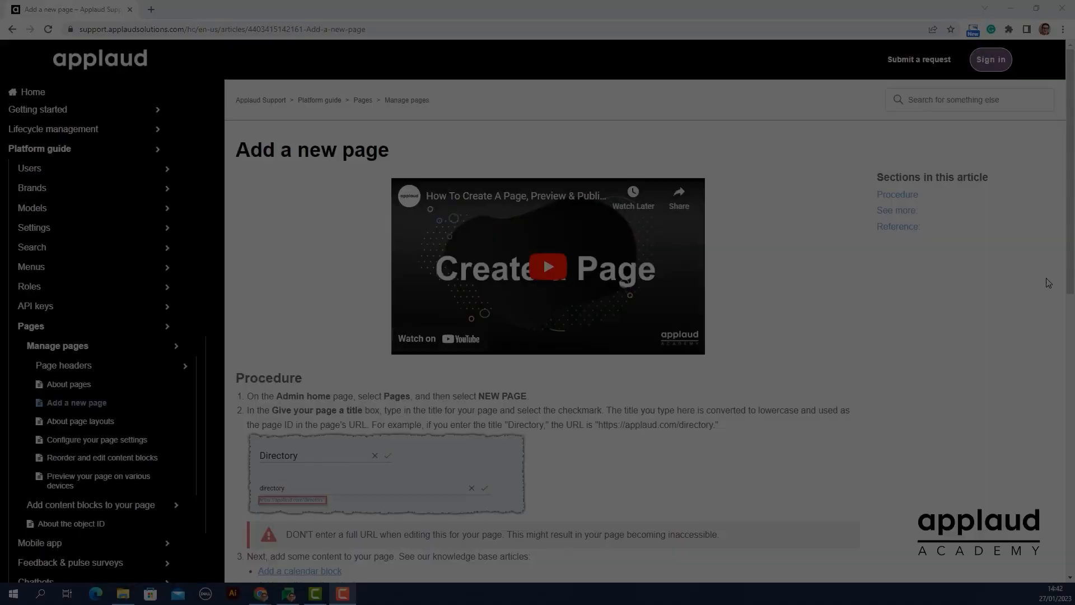
{"action": "scroll", "coordinate": [1049, 283], "scroll_direction": "down", "scroll_amount": 7}
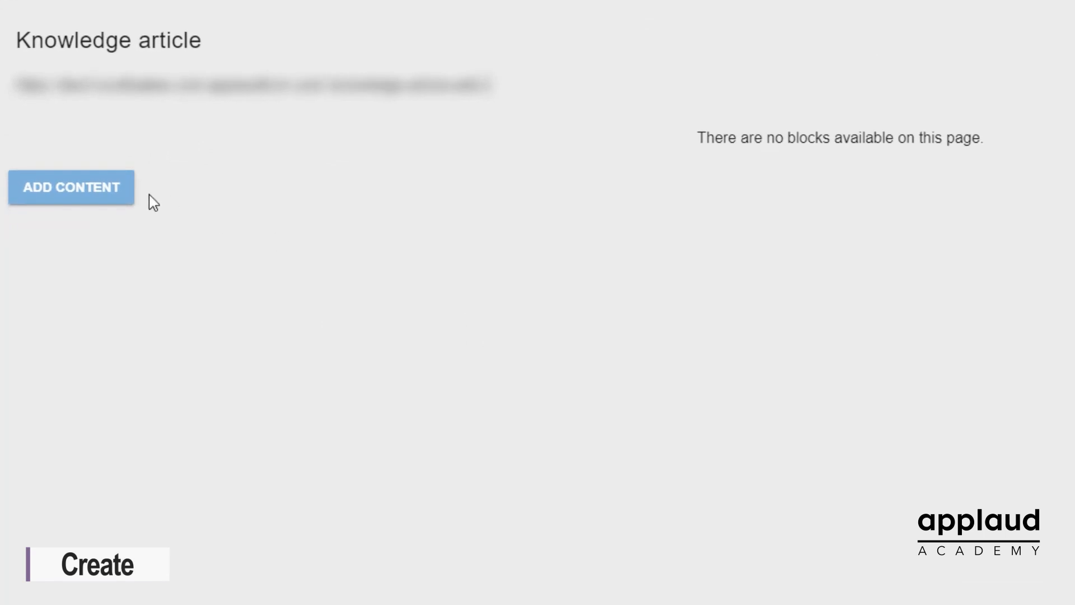
Step: Add a Form content block titled "Add knowledge article" to the page, based on the Knowledge article model
{"action": "left_click", "coordinate": [75, 201]}
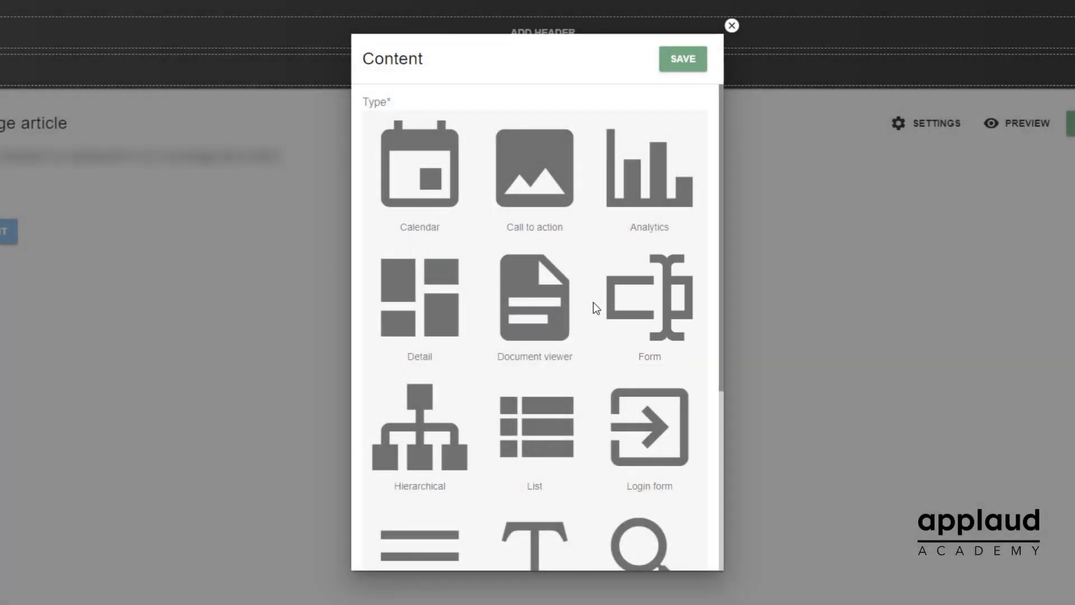
{"action": "left_click", "coordinate": [620, 315]}
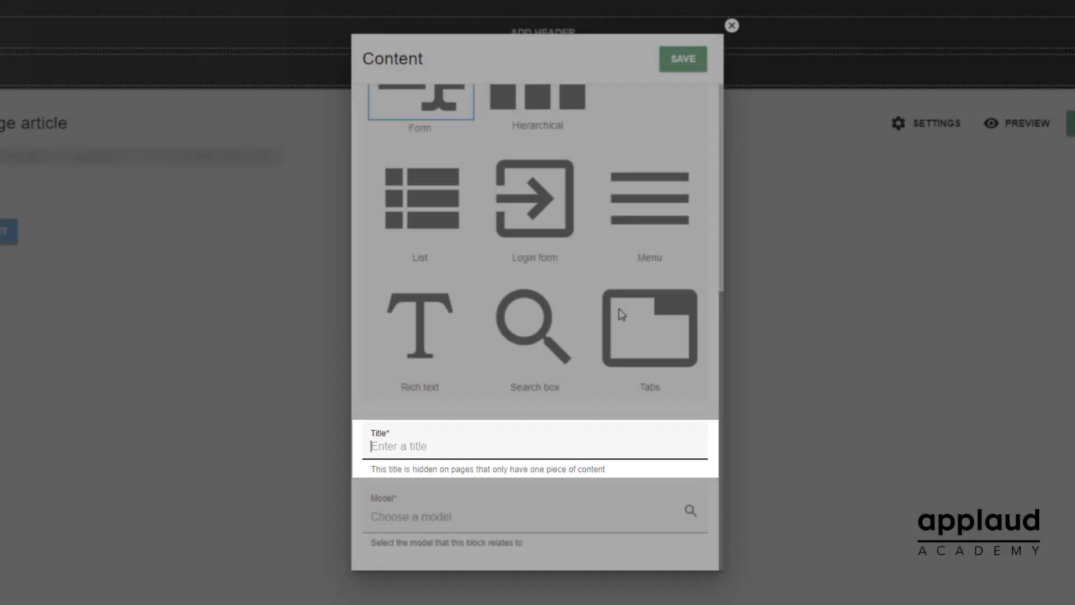
{"action": "type", "text": "Add kn"}
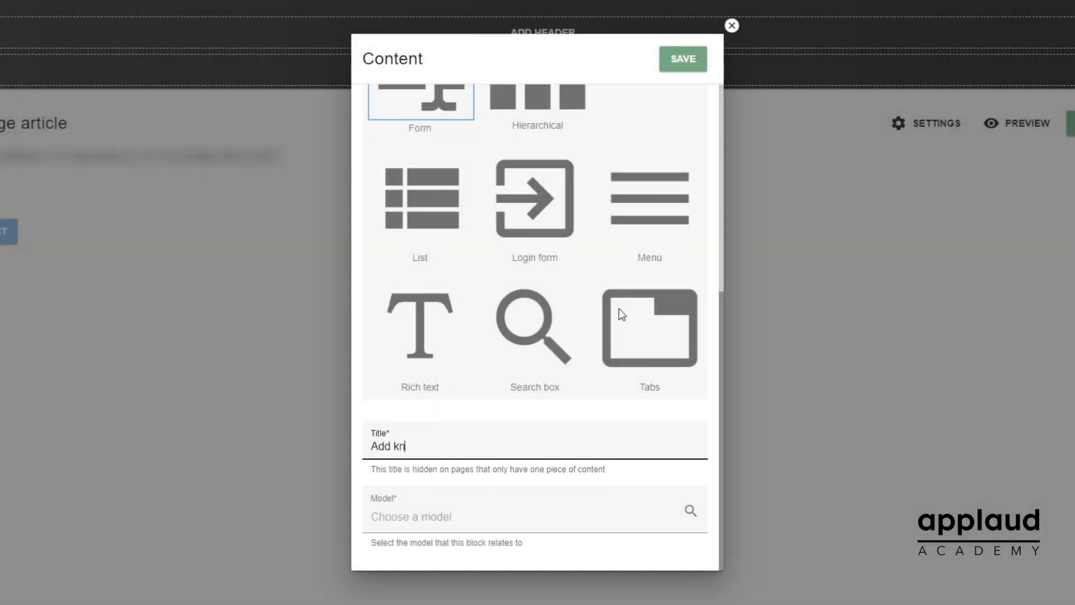
{"action": "type", "text": "owledge article"}
{"action": "left_click", "coordinate": [387, 518]}
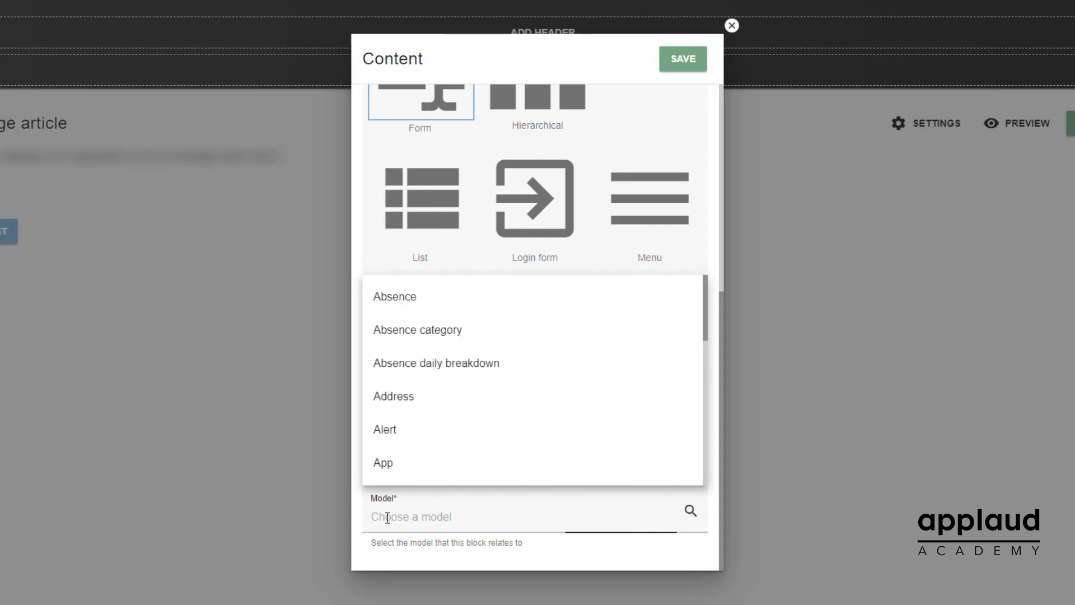
{"action": "type", "text": "Knowled"}
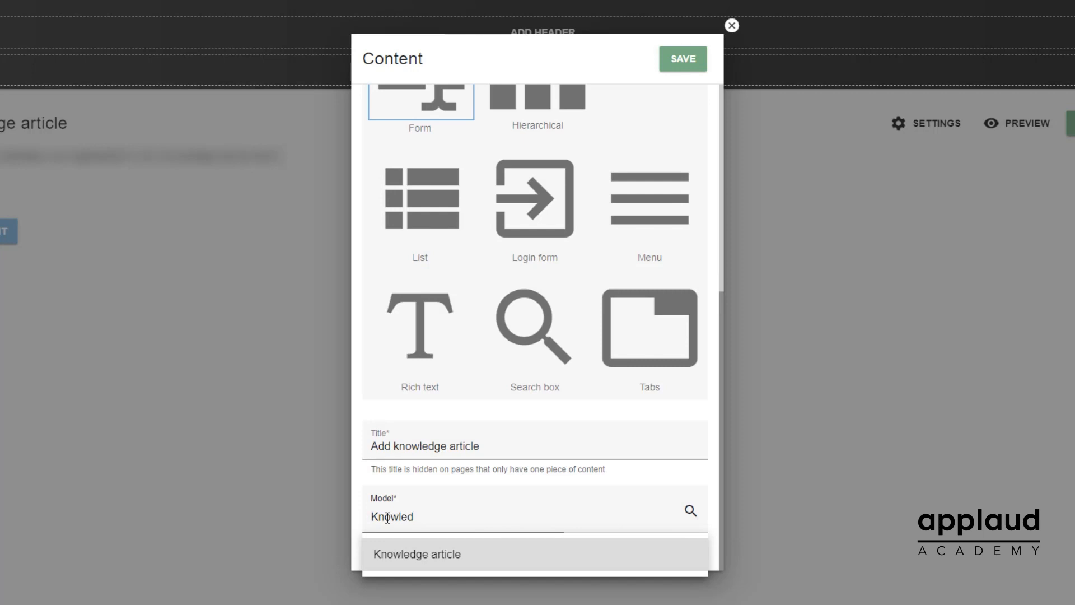
{"action": "left_click", "coordinate": [401, 548]}
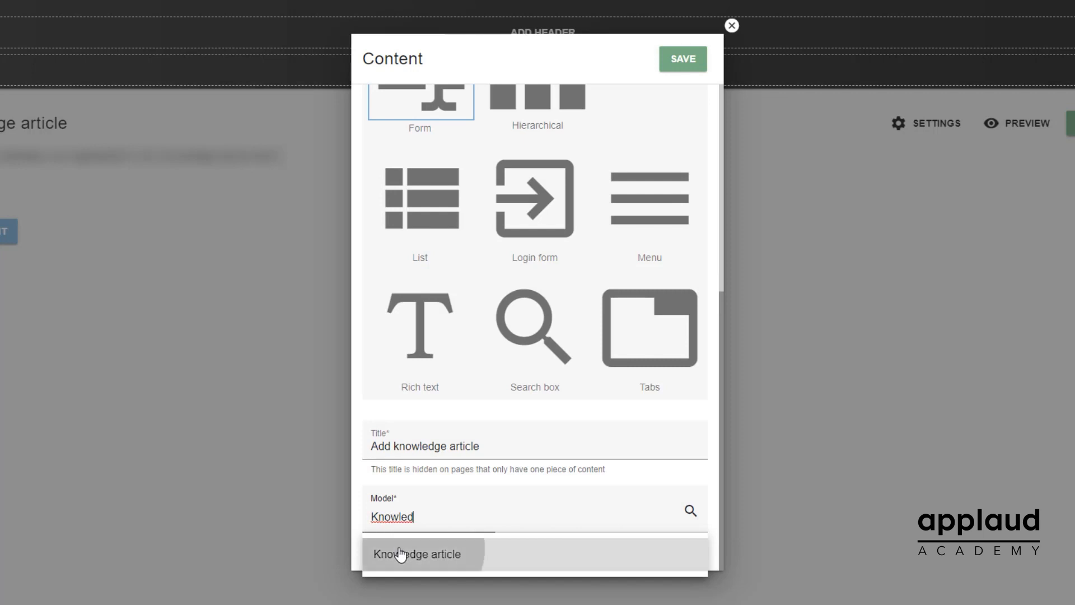
{"action": "left_click", "coordinate": [670, 72]}
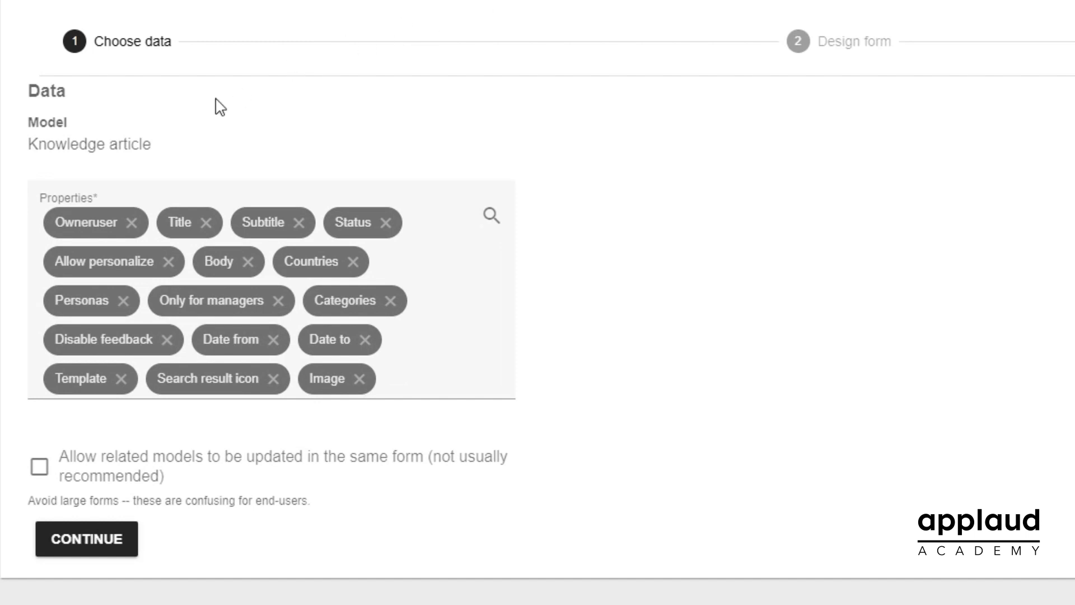
Step: Remove the Owneruser property from the data of the Add knowledge article form
{"action": "left_click", "coordinate": [132, 223]}
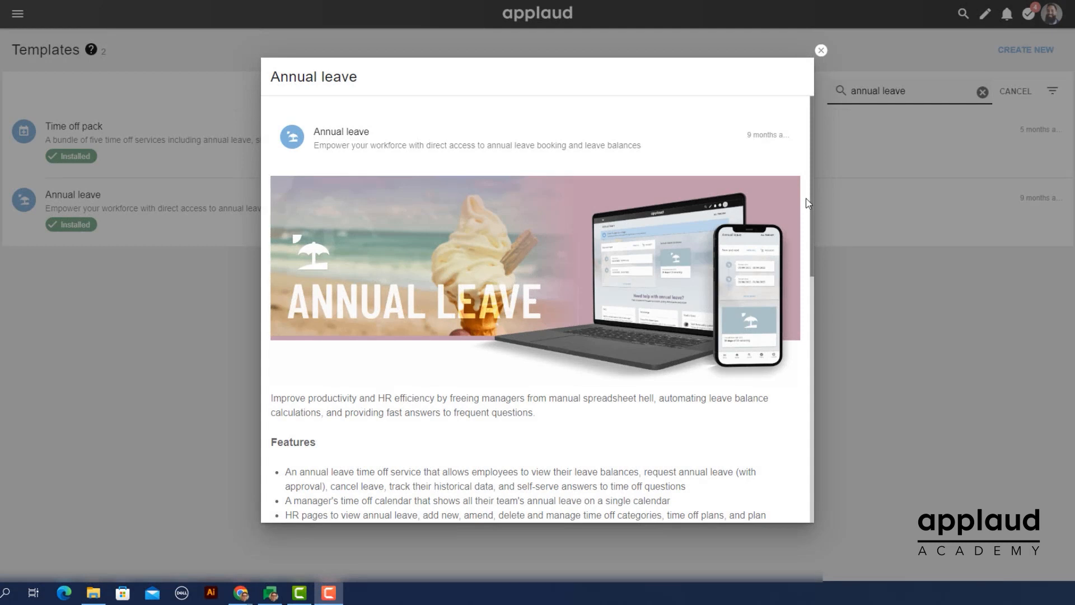
{"action": "scroll", "coordinate": [808, 203], "scroll_direction": "down", "scroll_amount": 6}
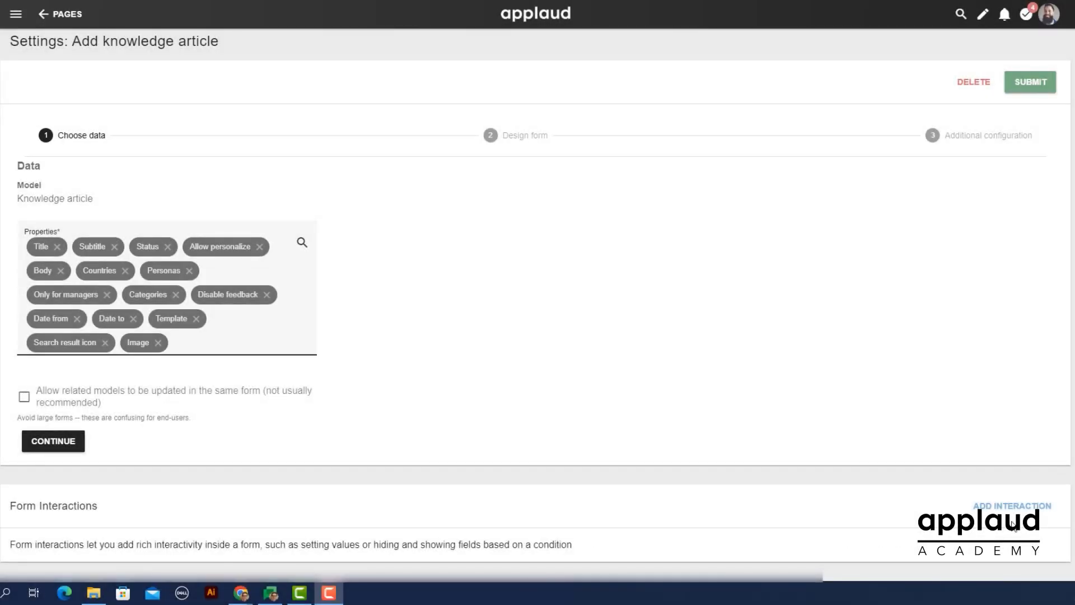
Step: Start a form interaction and add a condition to the group where all conditions must be met
{"action": "left_click", "coordinate": [1013, 507]}
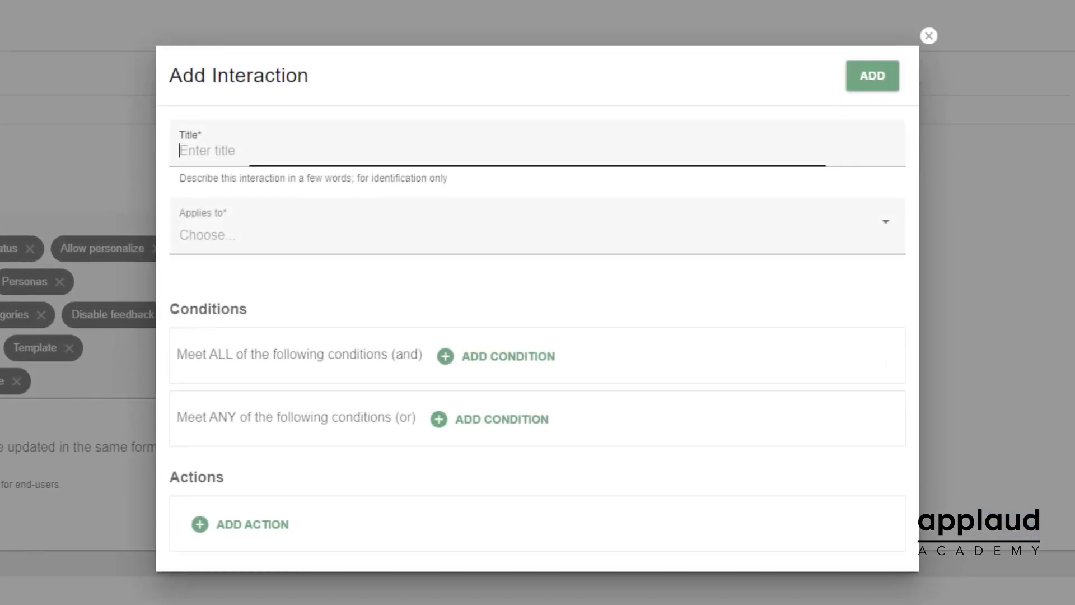
{"action": "left_click", "coordinate": [469, 355]}
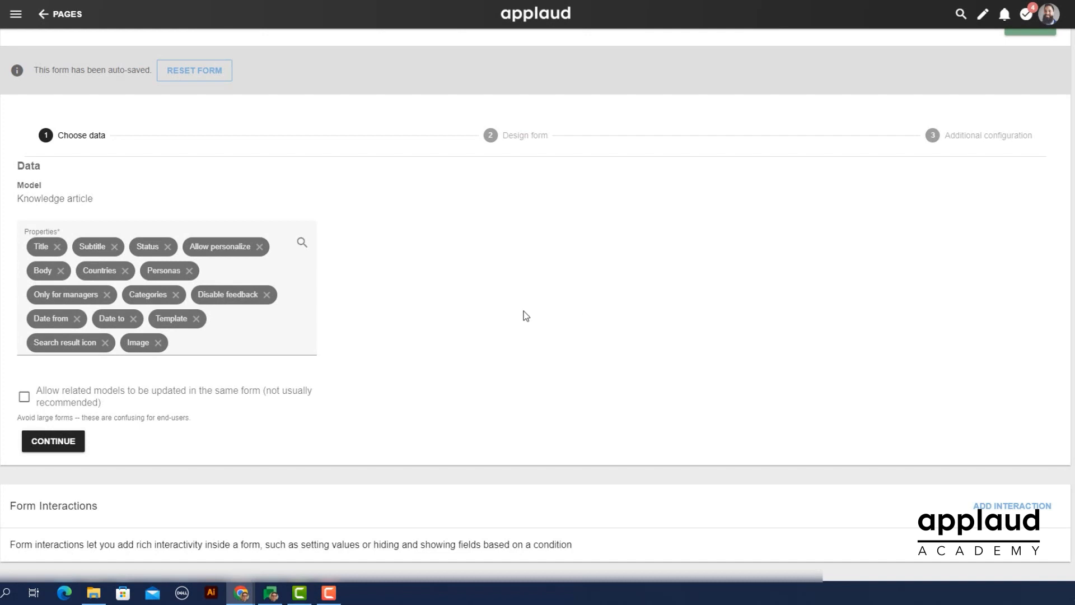
Step: Advance to the Design form stage and return to the Choose data stage
{"action": "left_click", "coordinate": [65, 440]}
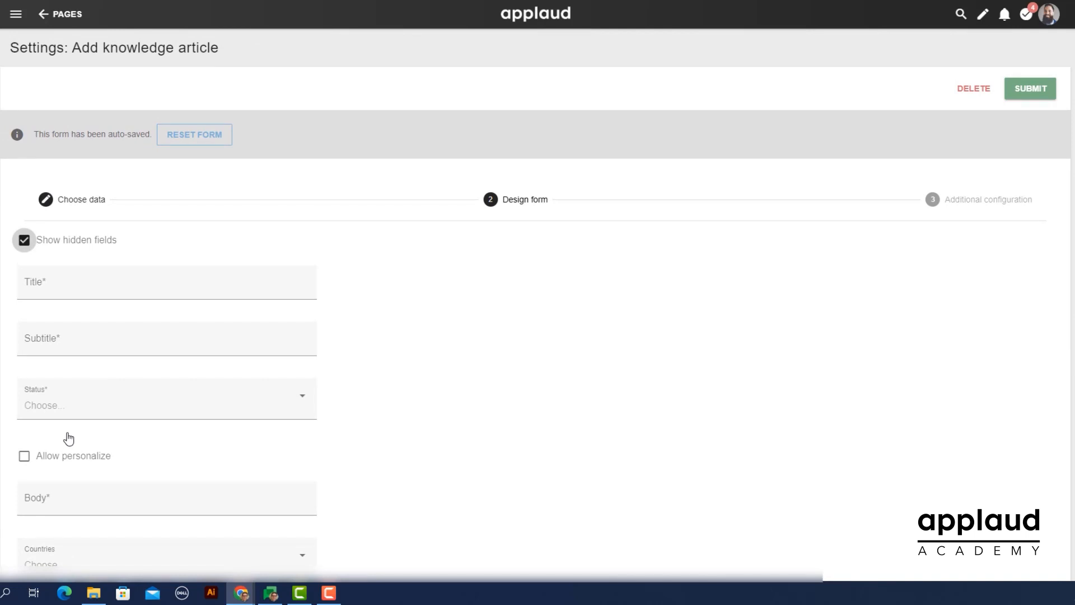
{"action": "left_click", "coordinate": [84, 200]}
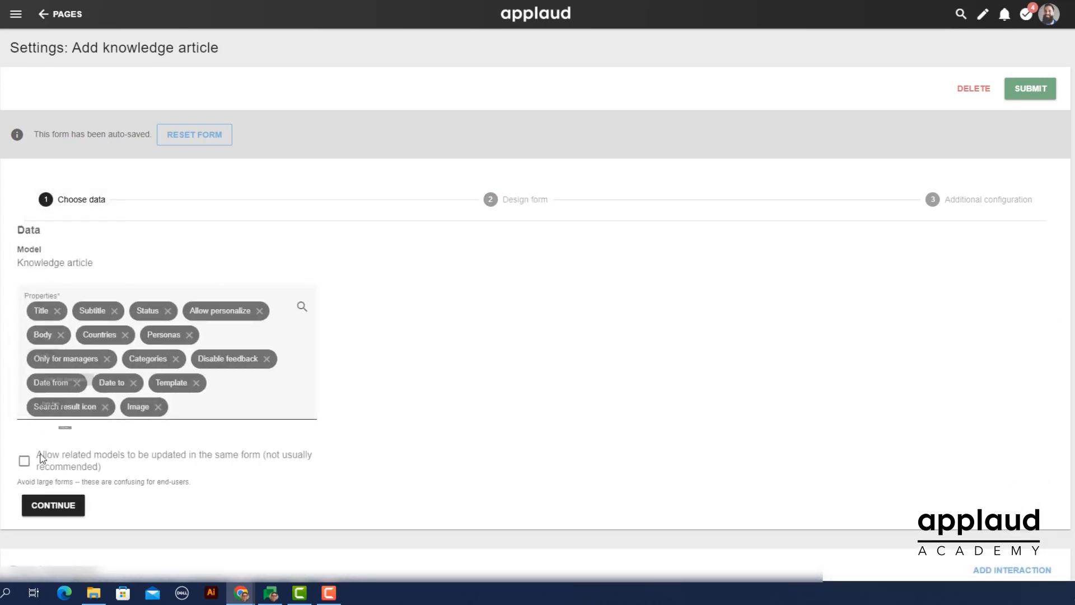
Step: In the form design, make the Search result icon field not visible and turn off the display of hidden fields
{"action": "left_click", "coordinate": [38, 506]}
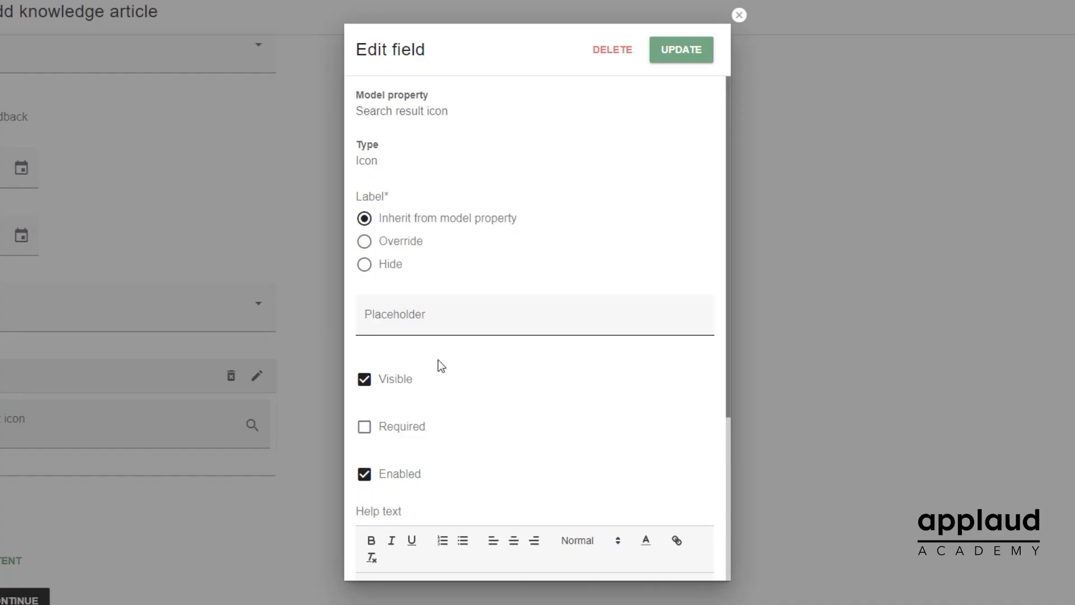
{"action": "left_click", "coordinate": [383, 386]}
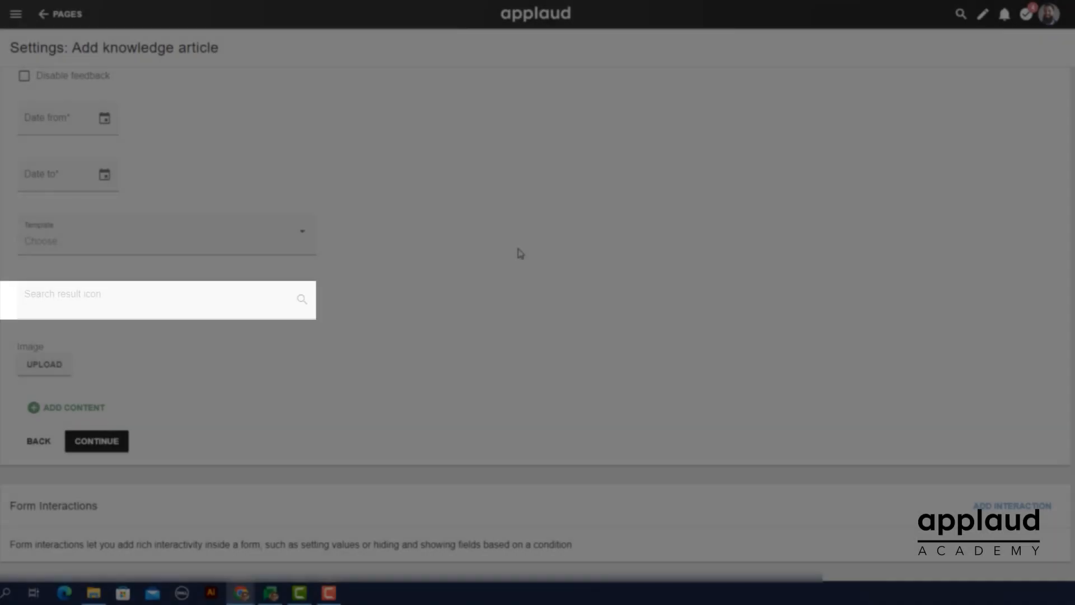
{"action": "scroll", "coordinate": [521, 254], "scroll_direction": "up", "scroll_amount": 11}
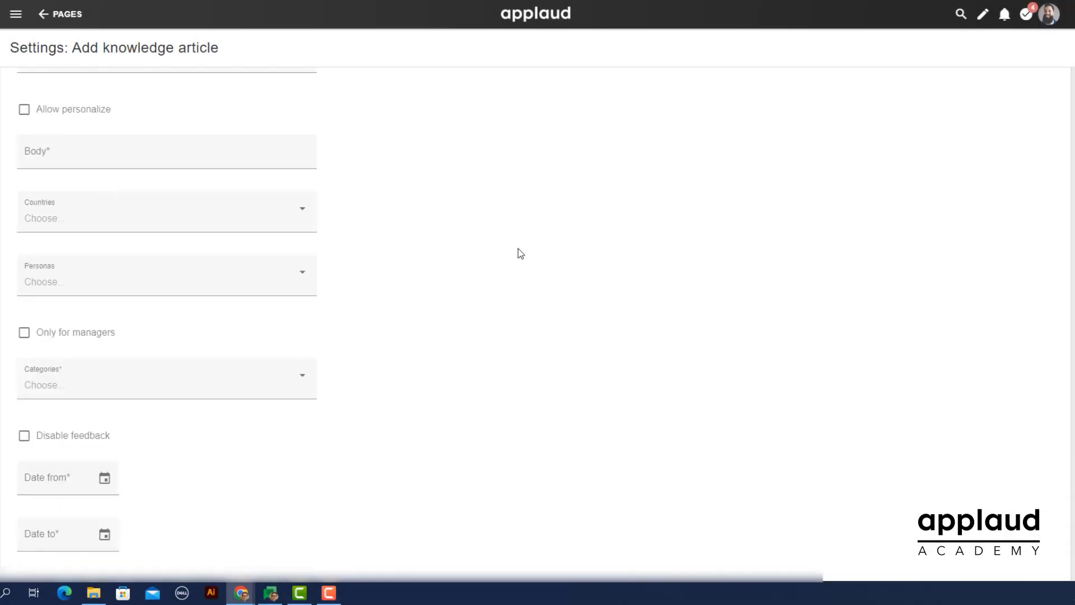
{"action": "left_click", "coordinate": [25, 173]}
{"action": "scroll", "coordinate": [499, 201], "scroll_direction": "down", "scroll_amount": 10}
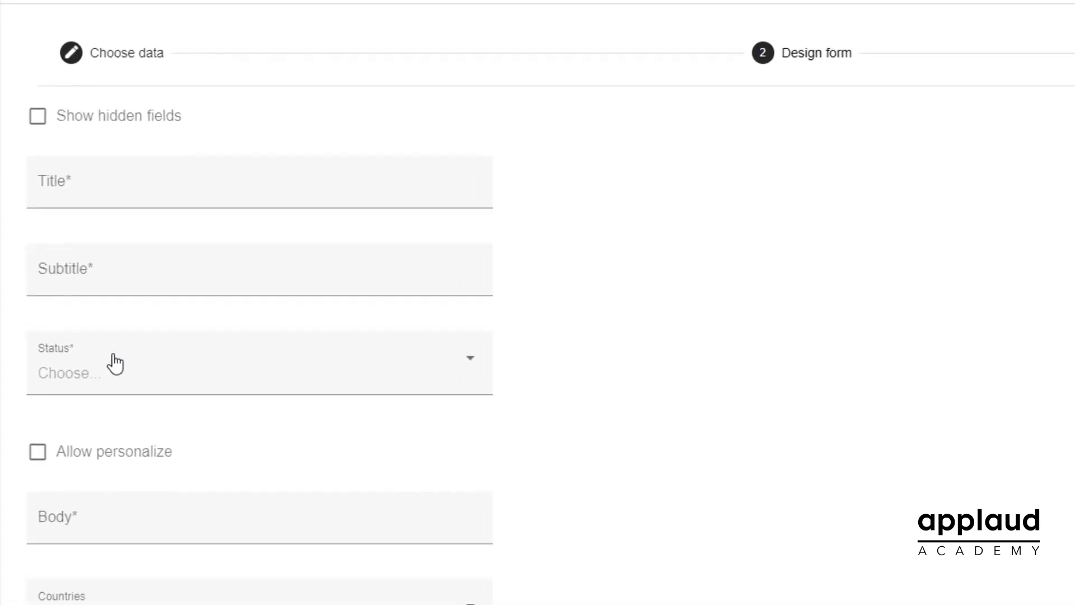
Step: Move the Status field below Allow personalize in the form layout
{"action": "mouse_move", "coordinate": [113, 363]}
{"action": "left_click_drag", "start_coordinate": [177, 360], "coordinate": [161, 542]}
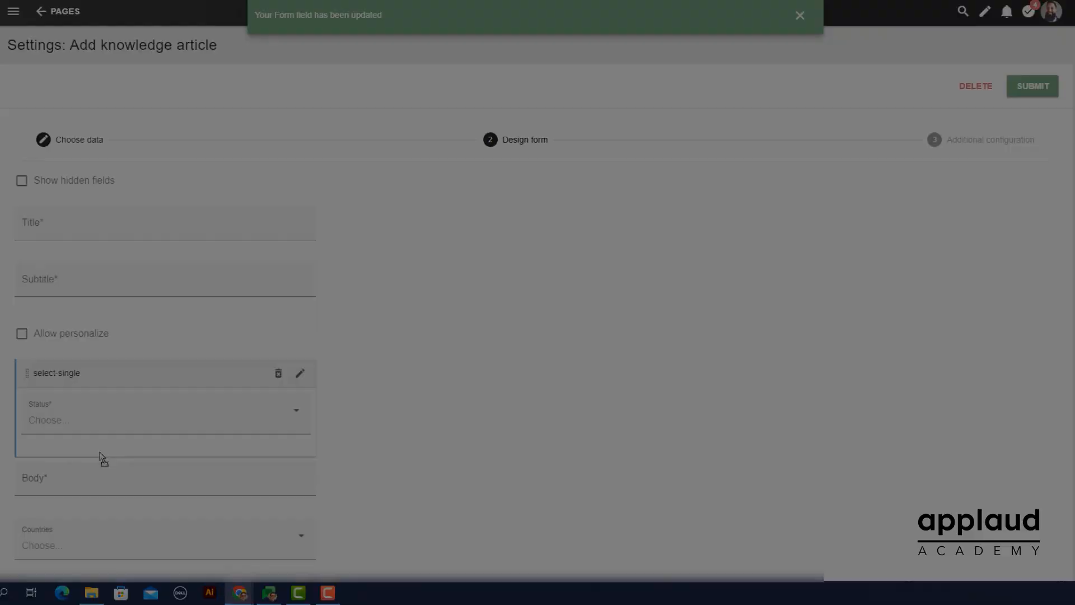
{"action": "left_click", "coordinate": [300, 279]}
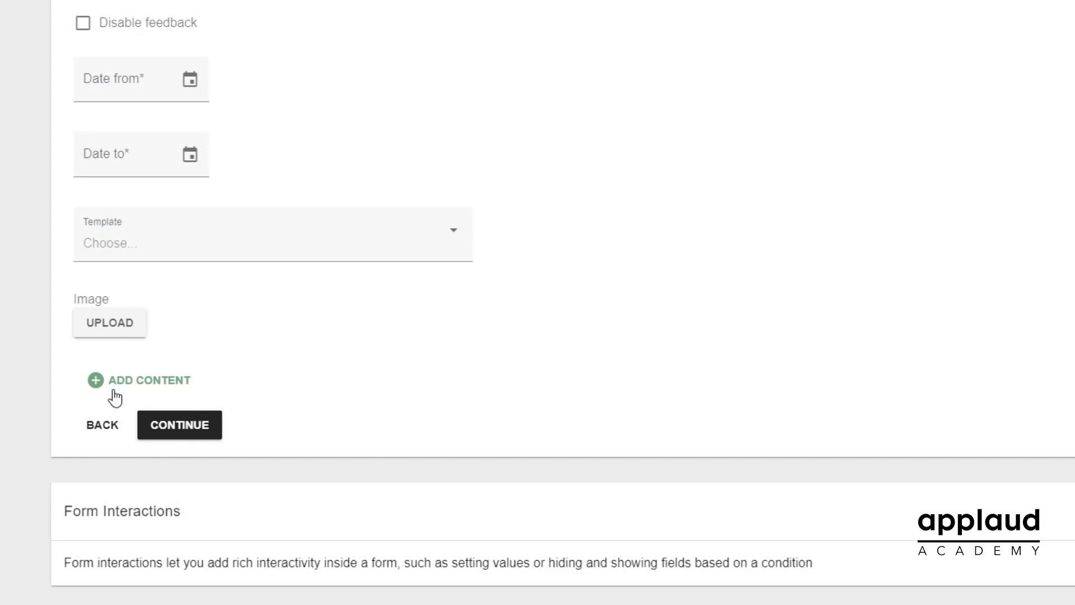
Step: Open the options for adding further content at the end of the form
{"action": "left_click", "coordinate": [114, 392]}
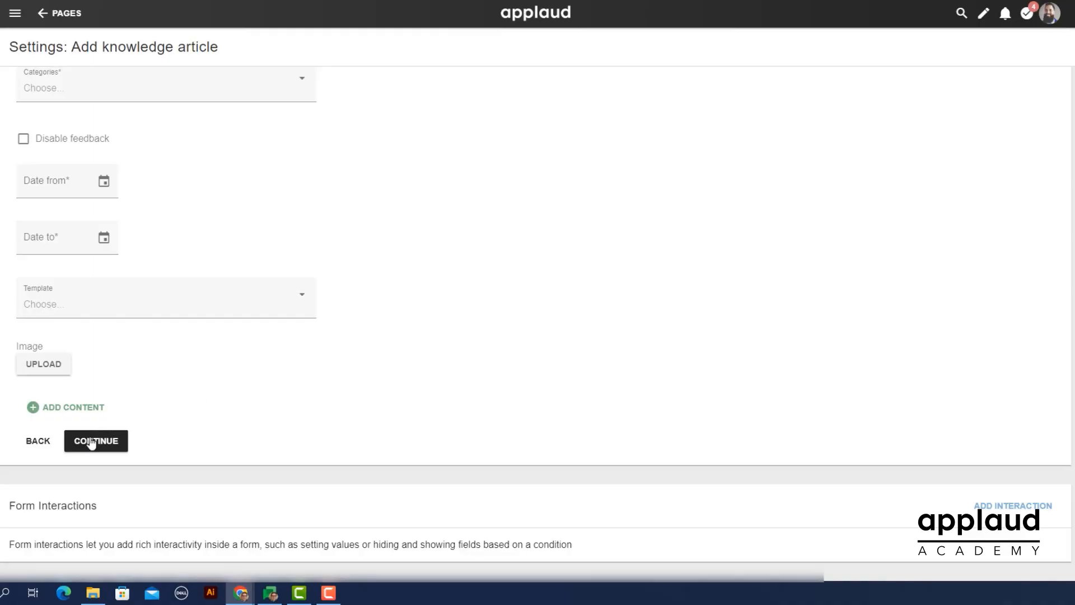
Step: Advance to Additional configuration and add an action button titled Help, of type URL - new tab, with the copied document360.com address as target
{"action": "left_click", "coordinate": [91, 442]}
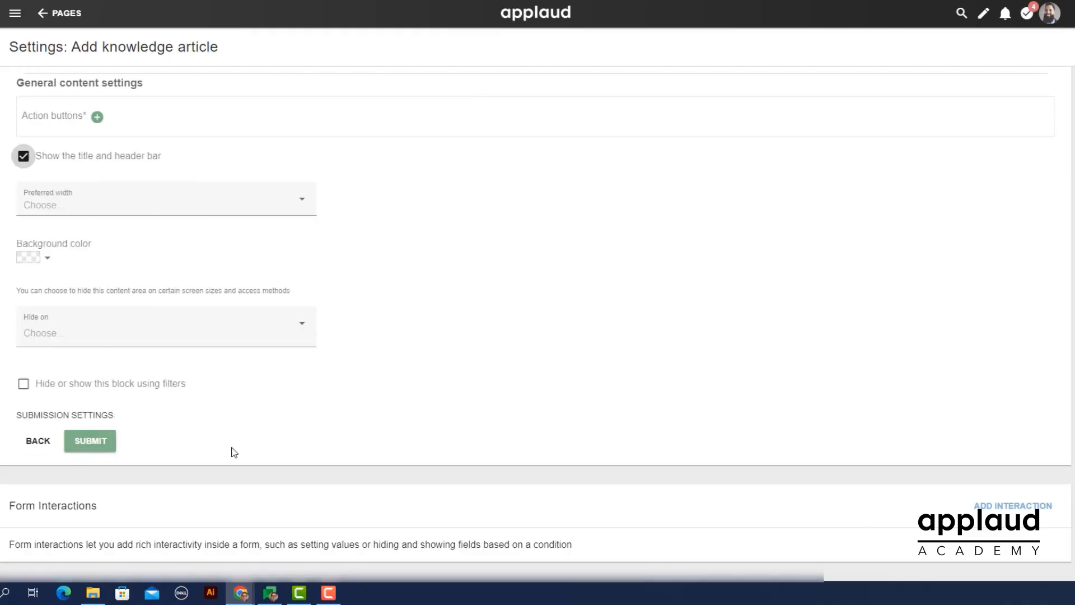
{"action": "scroll", "coordinate": [525, 437], "scroll_direction": "up", "scroll_amount": 2}
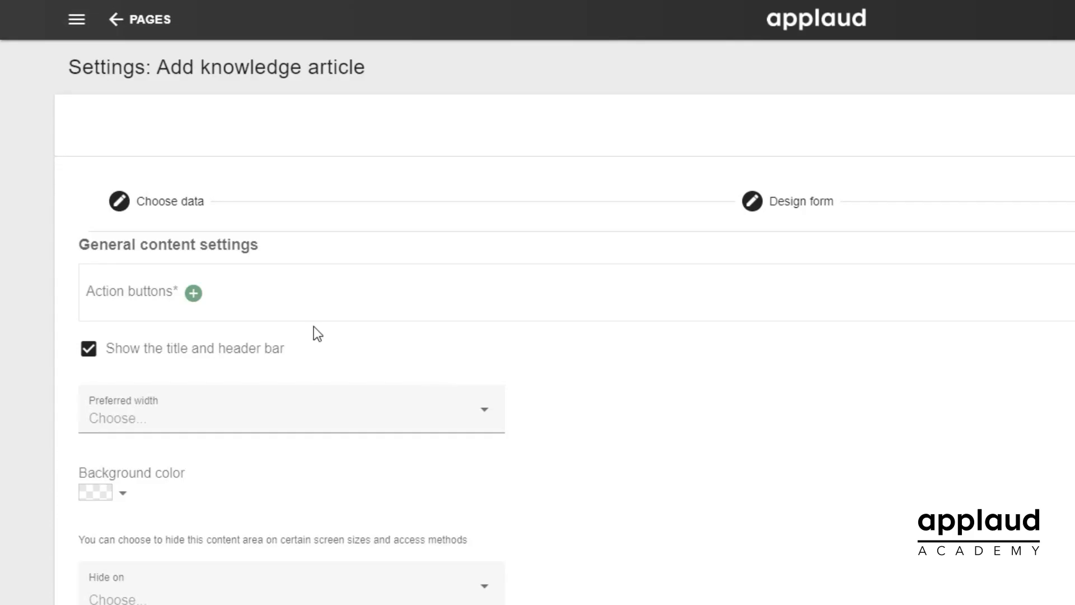
{"action": "left_click", "coordinate": [97, 205]}
{"action": "left_click", "coordinate": [178, 355]}
{"action": "type", "text": "Help"}
{"action": "left_click", "coordinate": [361, 385]}
{"action": "left_click", "coordinate": [392, 536]}
{"action": "left_click", "coordinate": [583, 360]}
{"action": "key", "text": "ctrl+v"}
Step: Give the Help action button the comment-question icon, the blue color and Light weight
{"action": "left_click", "coordinate": [715, 367]}
{"action": "type", "text": "question"}
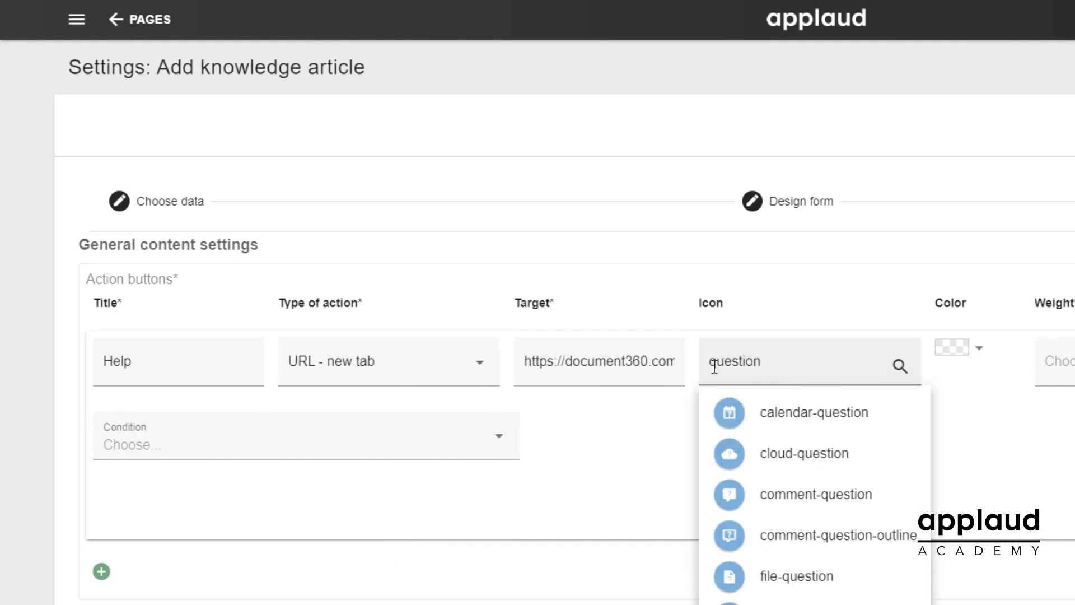
{"action": "left_click", "coordinate": [746, 495]}
{"action": "left_click", "coordinate": [952, 349]}
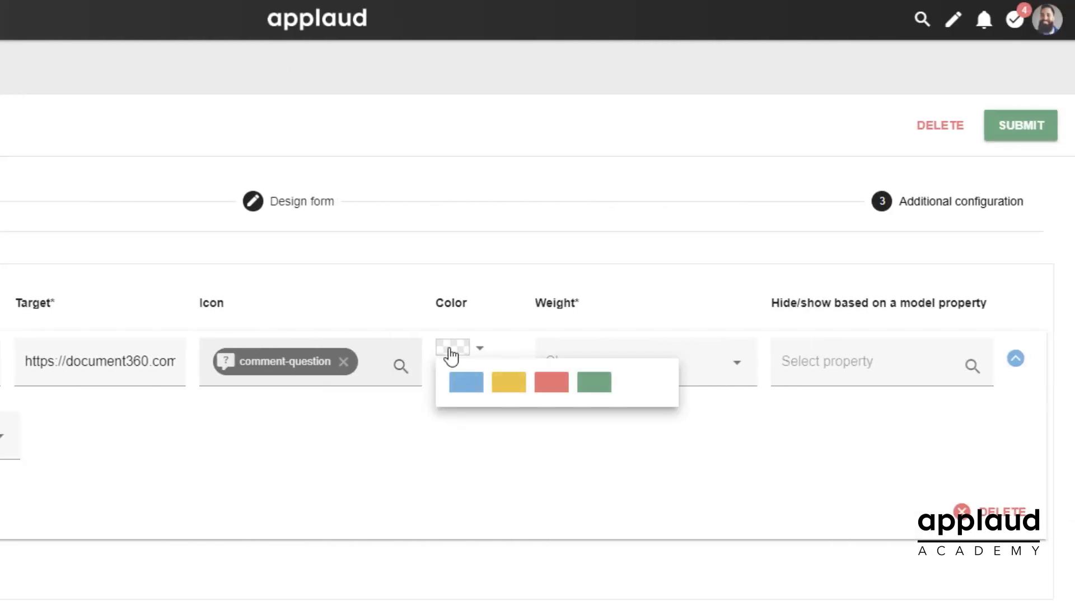
{"action": "left_click", "coordinate": [466, 385]}
{"action": "left_click", "coordinate": [597, 372]}
{"action": "left_click", "coordinate": [571, 403]}
Step: Examine the model property and condition options for hiding or showing the Help button without choosing any
{"action": "left_click", "coordinate": [850, 368]}
{"action": "left_click", "coordinate": [681, 407]}
{"action": "left_click", "coordinate": [278, 452]}
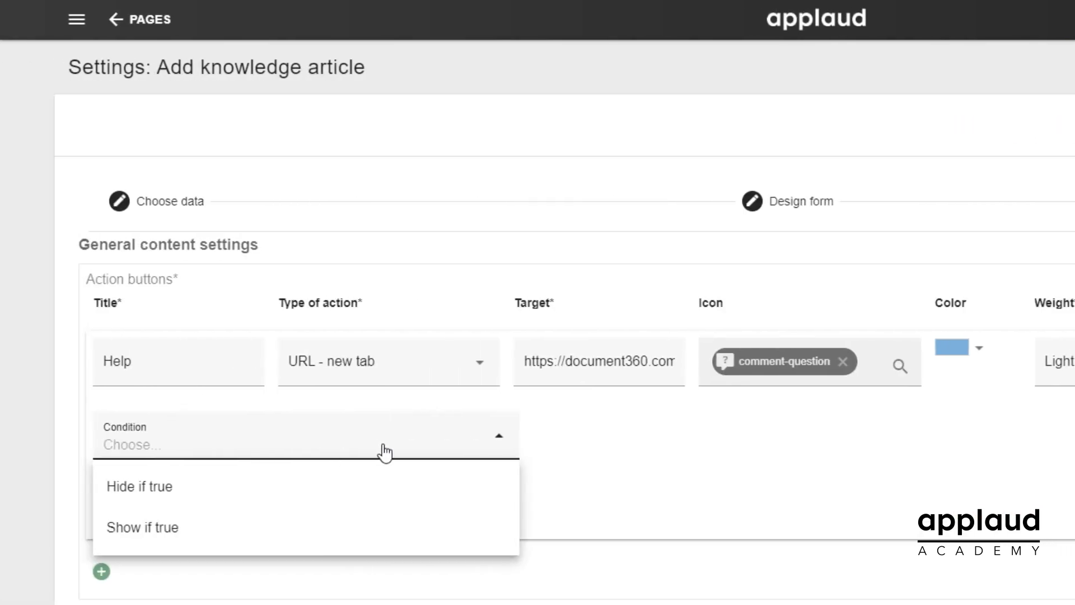
{"action": "left_click", "coordinate": [410, 455]}
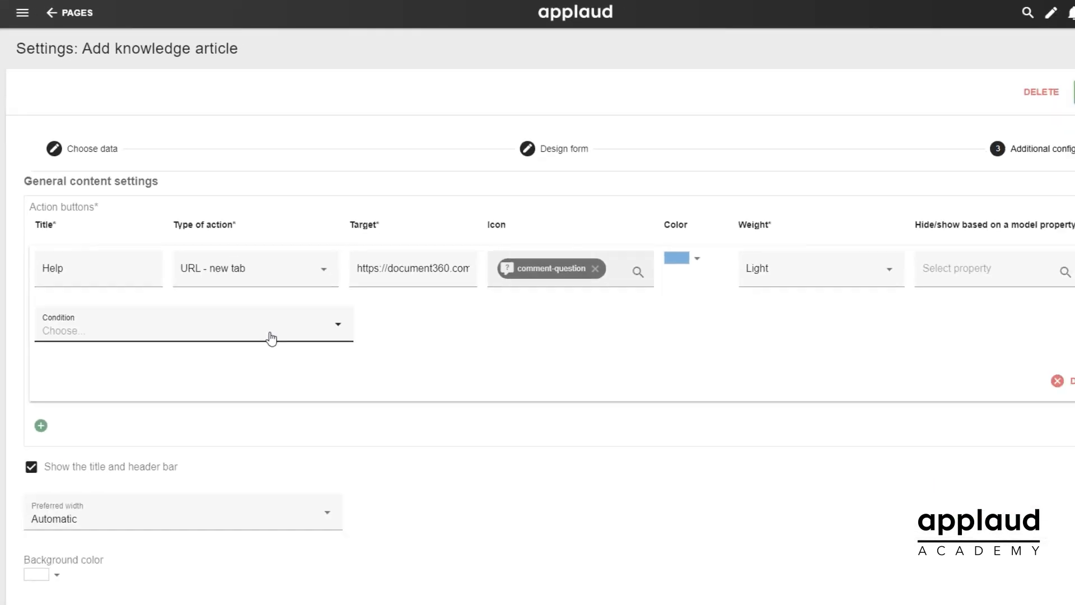
Step: Switch the display of the title and header bar off and back on
{"action": "scroll", "coordinate": [409, 455], "scroll_direction": "down", "scroll_amount": 5}
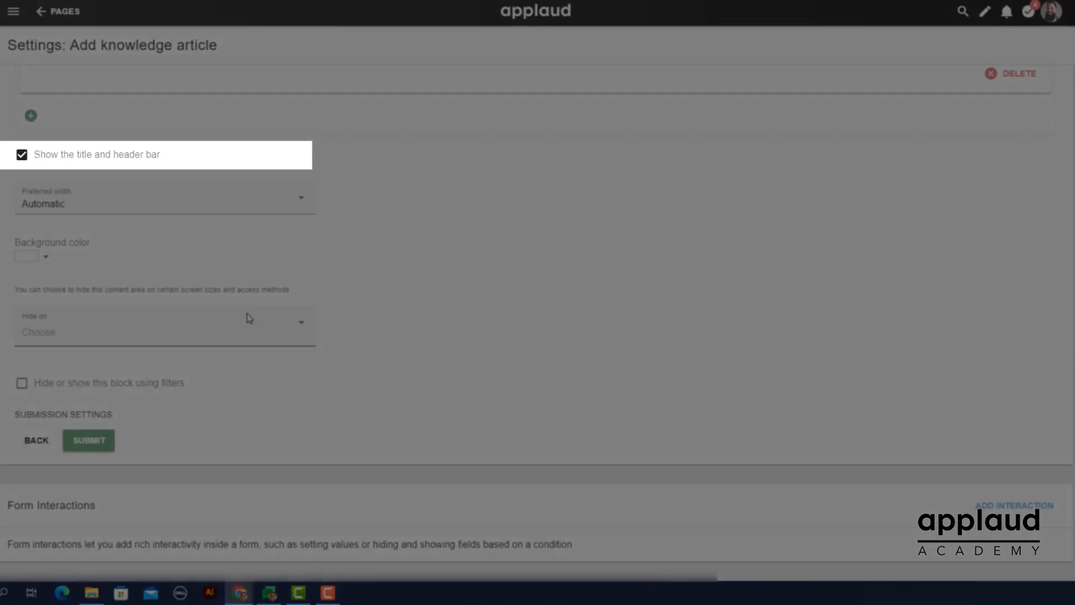
{"action": "left_click", "coordinate": [22, 154]}
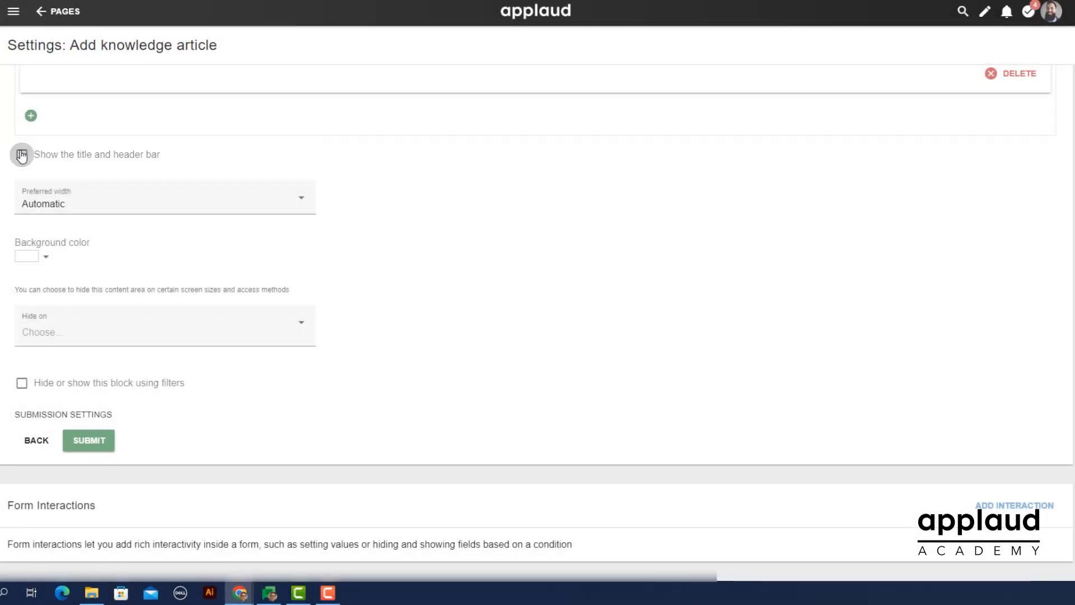
{"action": "left_click", "coordinate": [21, 155]}
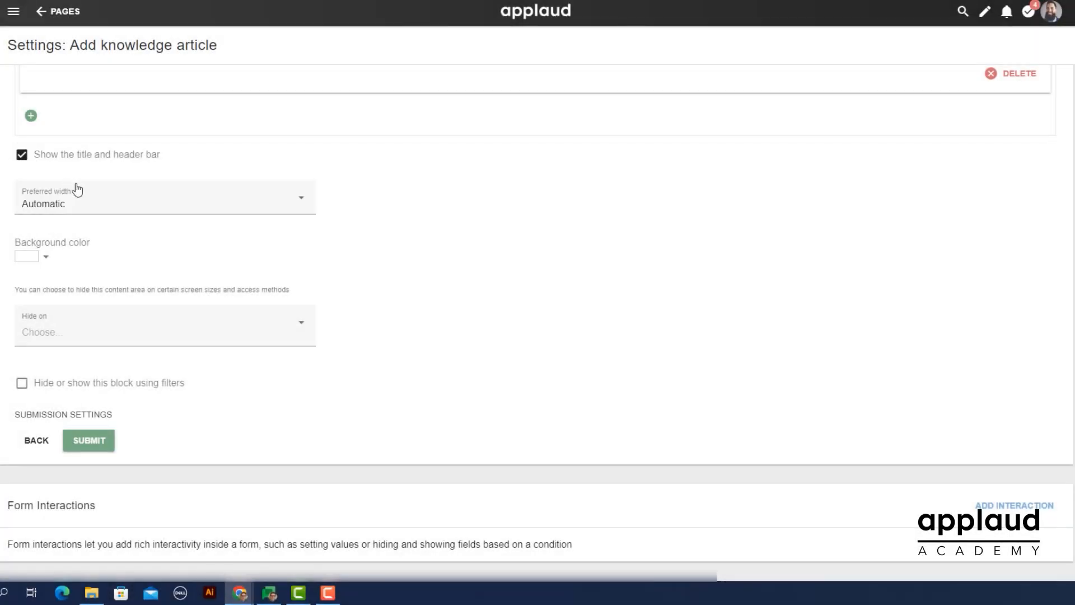
Step: Check the form's preferred width options and try the 2-columns and Stacked page layouts in the page settings
{"action": "left_click", "coordinate": [89, 202]}
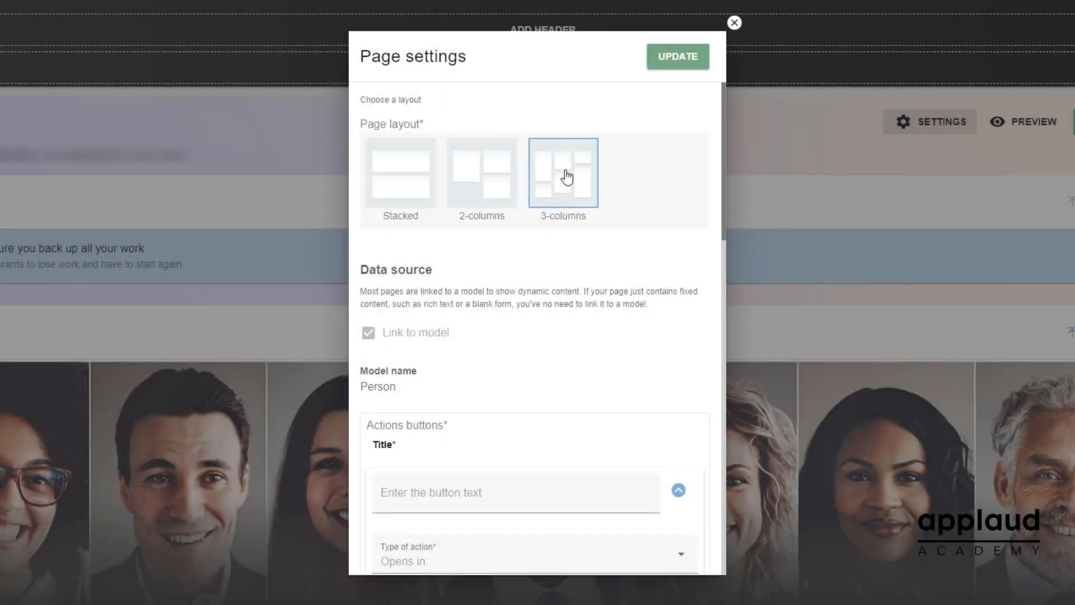
{"action": "left_click", "coordinate": [483, 178]}
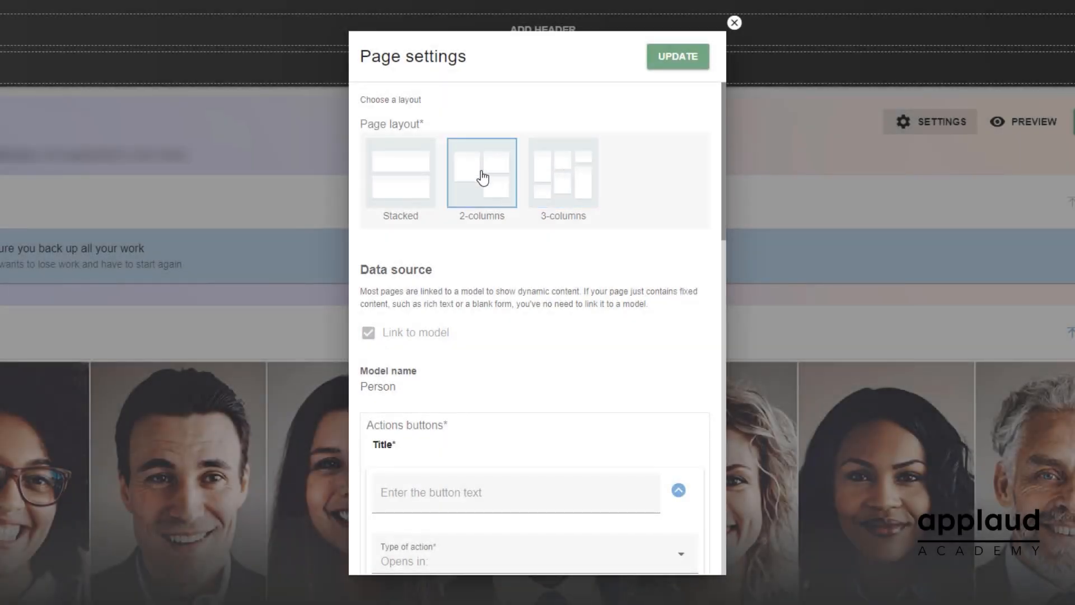
{"action": "left_click", "coordinate": [400, 178]}
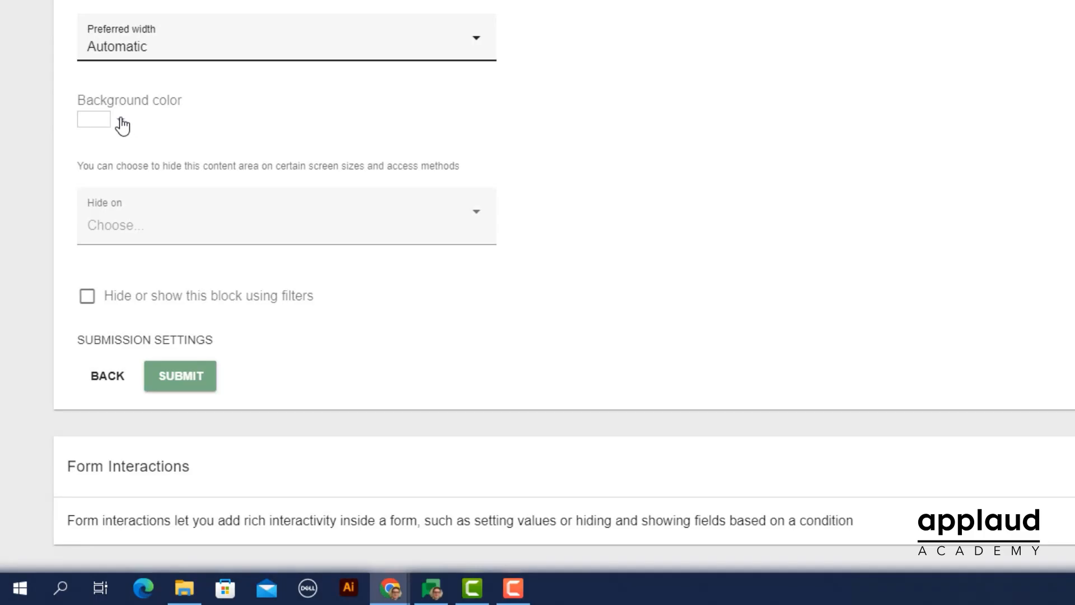
Step: Set the form's background color to a light purple with reduced opacity, #E1BEE742
{"action": "left_click", "coordinate": [121, 125]}
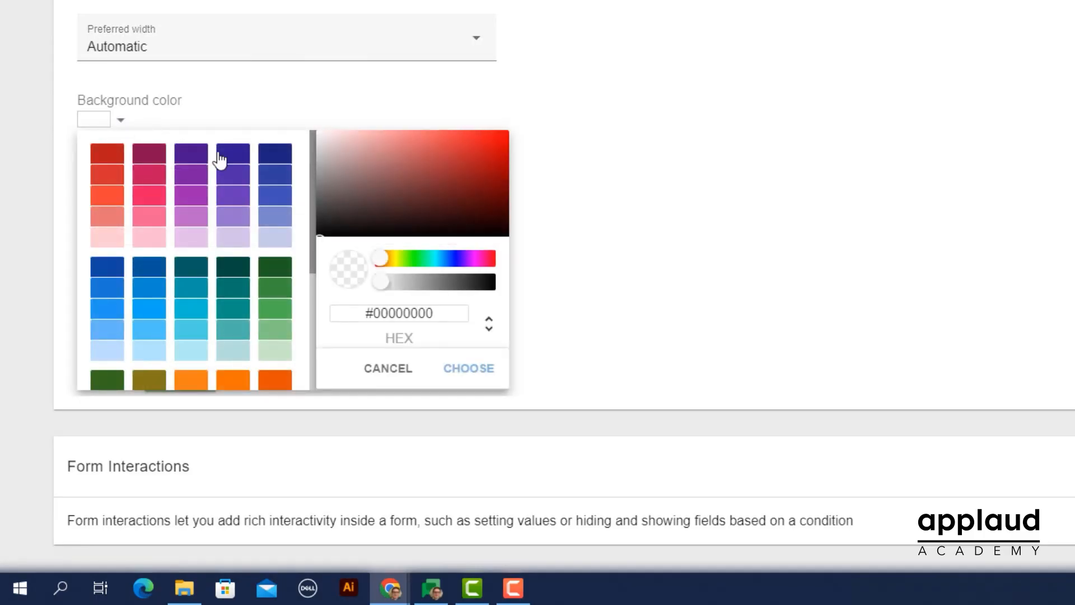
{"action": "mouse_move", "coordinate": [312, 170]}
{"action": "left_mouse_down"}
{"action": "mouse_move", "coordinate": [324, 316]}
{"action": "mouse_move", "coordinate": [311, 172]}
{"action": "left_mouse_up"}
{"action": "left_click", "coordinate": [199, 228]}
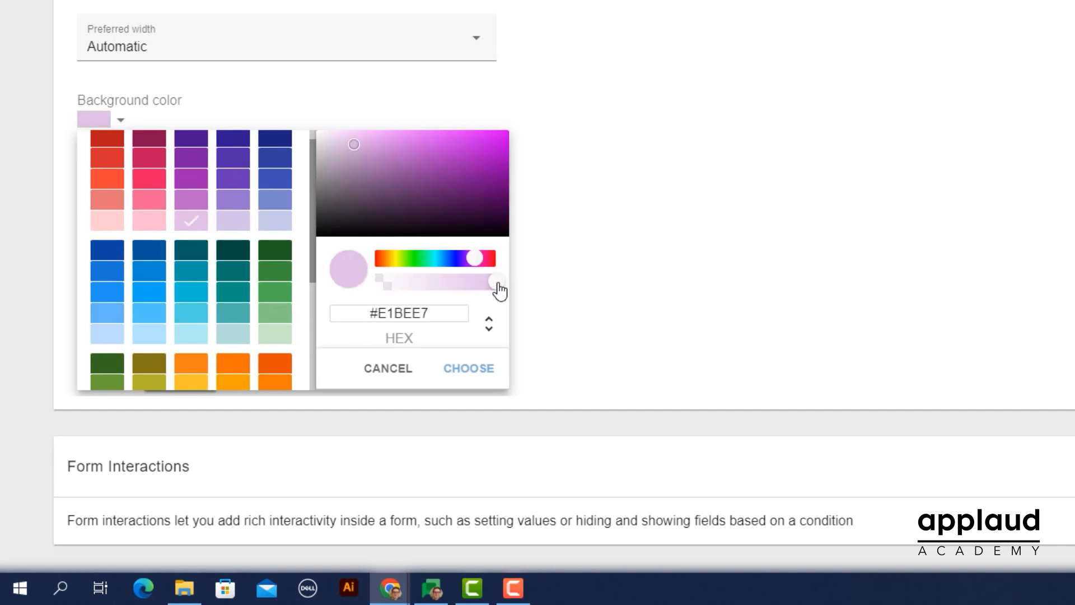
{"action": "left_click_drag", "start_coordinate": [500, 290], "coordinate": [410, 295]}
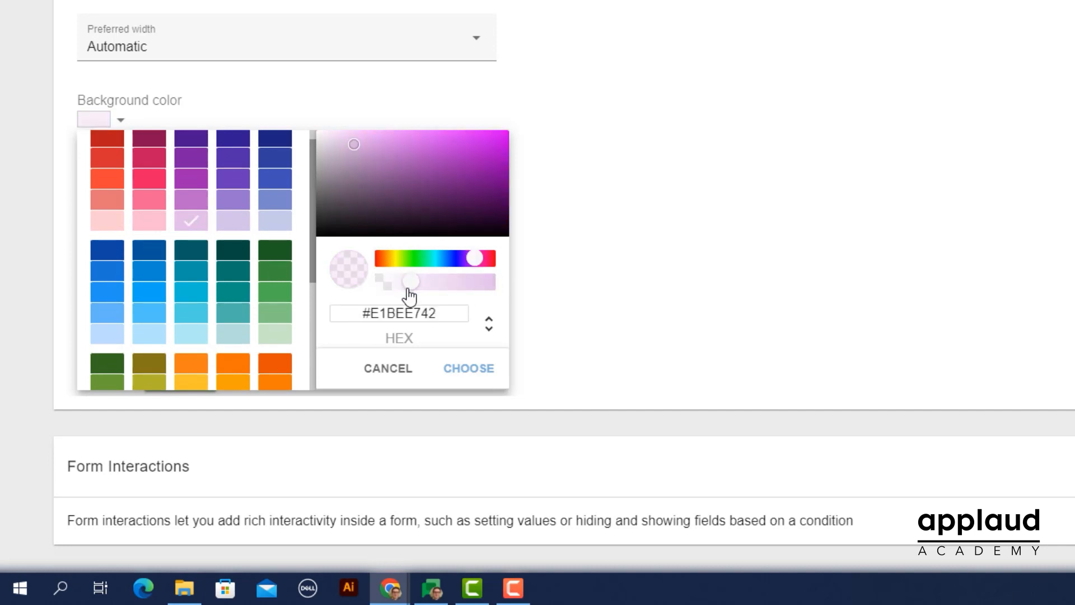
{"action": "left_click", "coordinate": [472, 370]}
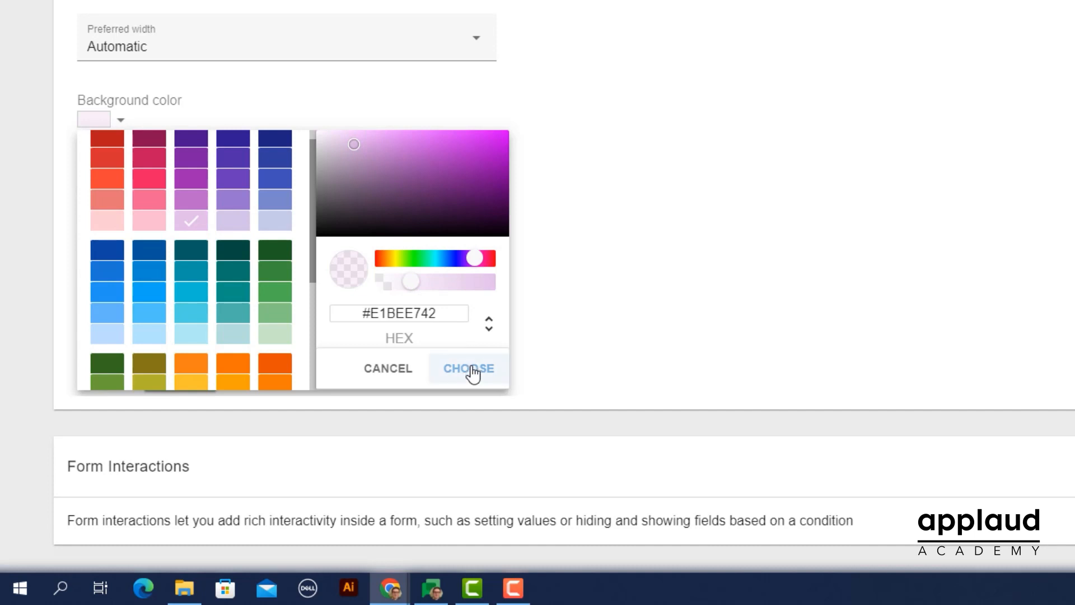
Step: Reset the form's background color to transparent with the hex value #00000000
{"action": "left_click", "coordinate": [106, 120]}
{"action": "left_click_drag", "start_coordinate": [421, 313], "coordinate": [363, 313]}
{"action": "type", "text": "00000000"}
{"action": "left_click", "coordinate": [456, 367]}
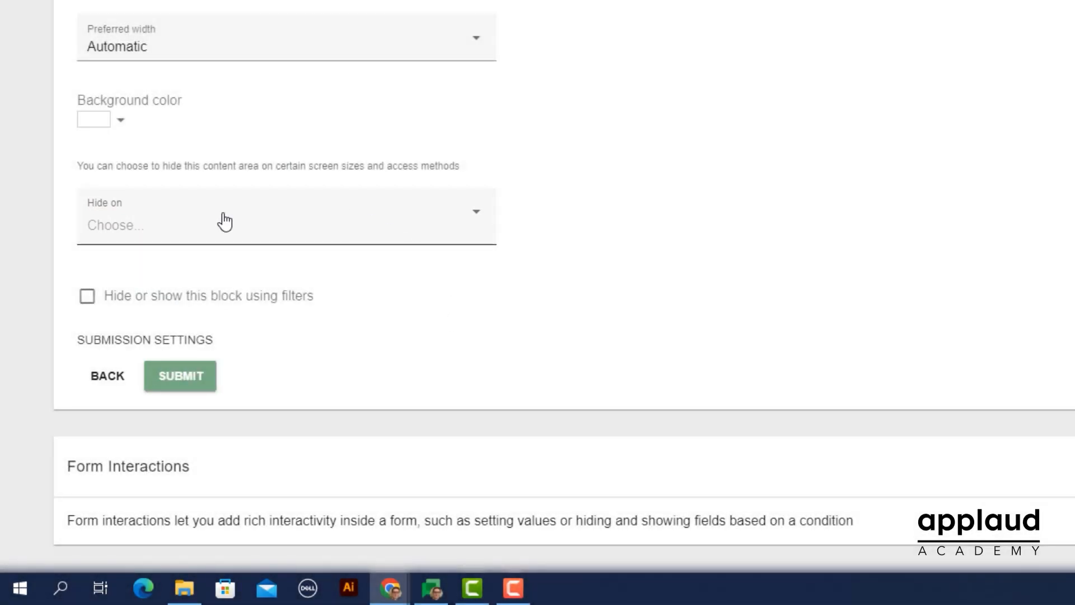
Step: Hide the form's content area on Small screens and Native access
{"action": "left_click", "coordinate": [224, 221]}
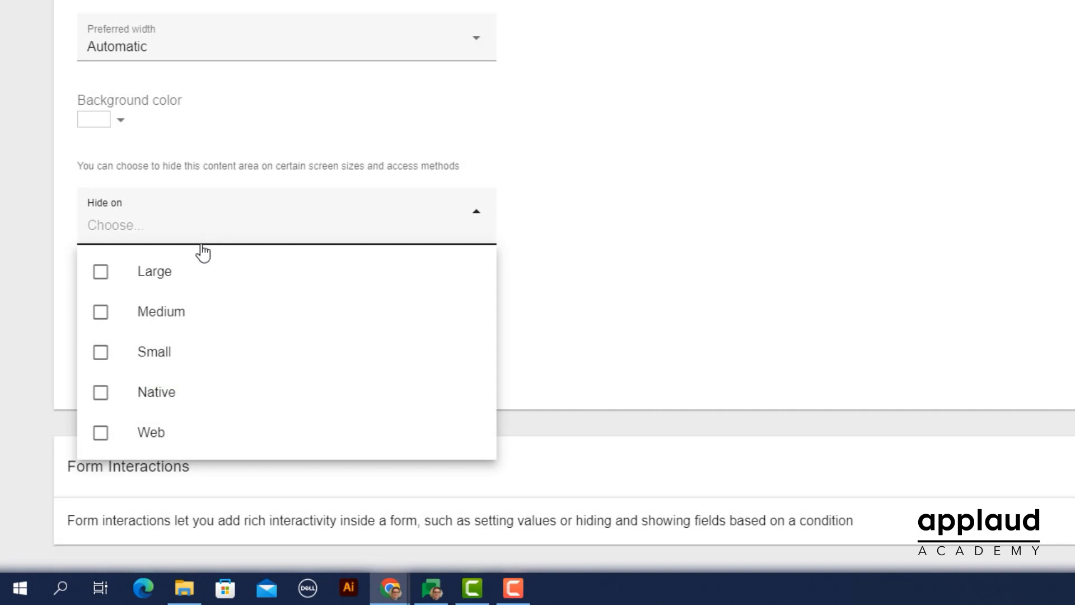
{"action": "left_click", "coordinate": [168, 351]}
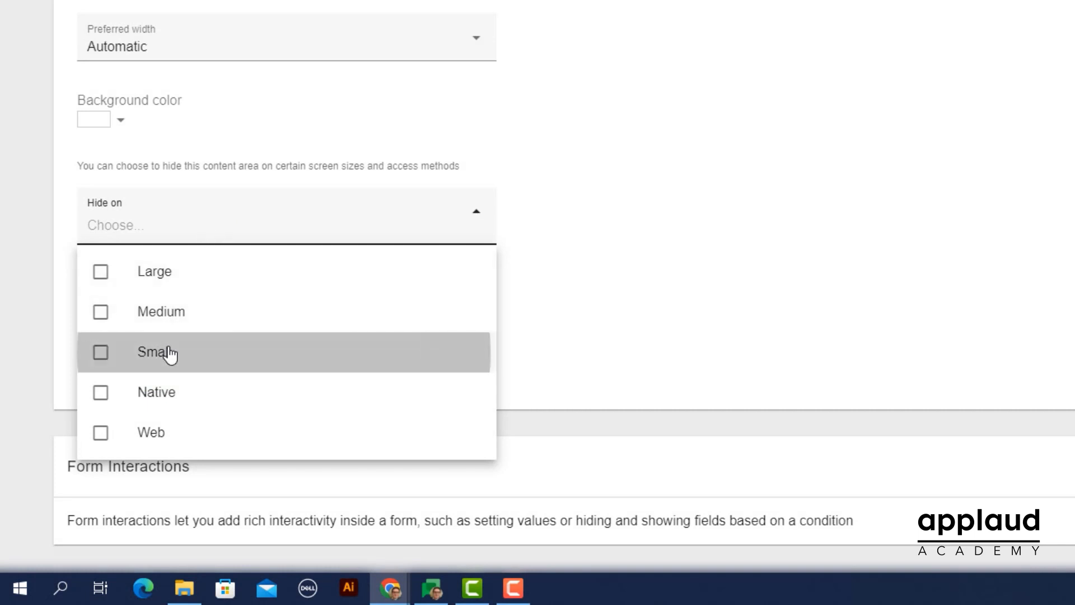
{"action": "left_click", "coordinate": [174, 393]}
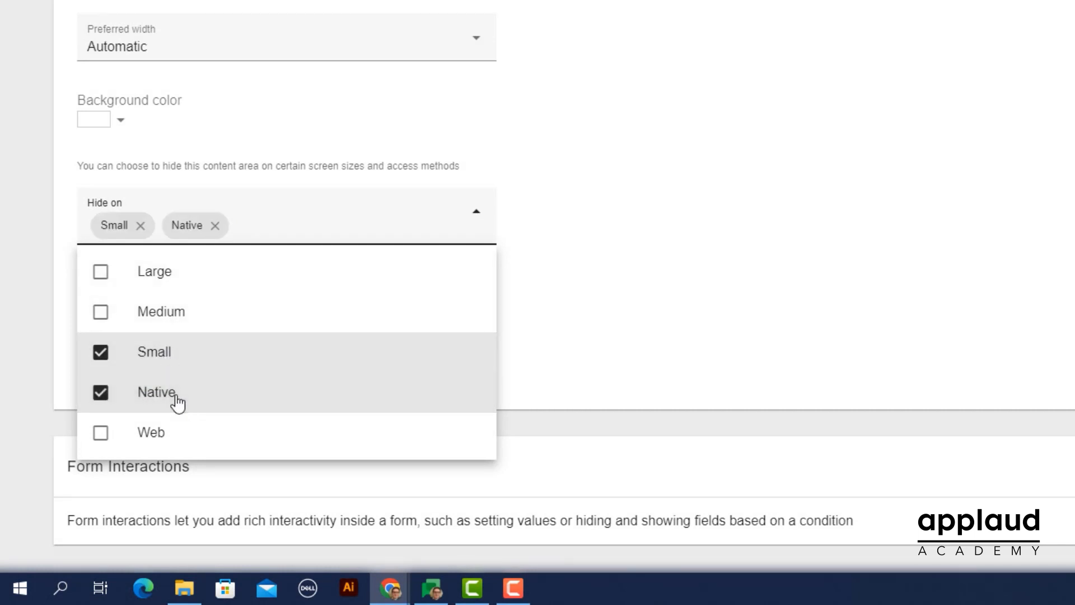
{"action": "left_click", "coordinate": [641, 164]}
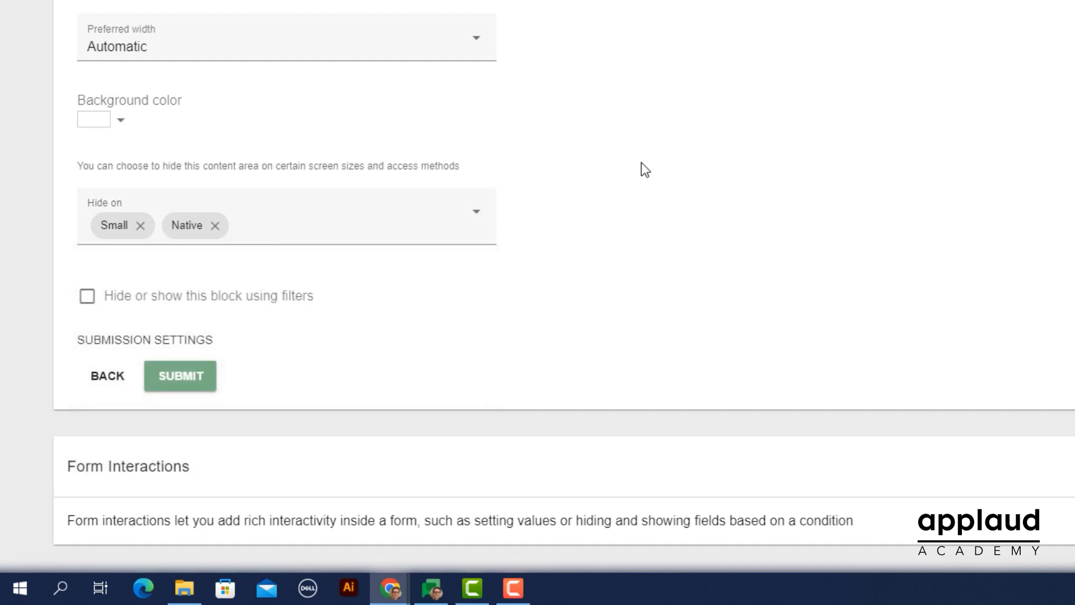
Step: Enable hiding or showing the block using filters and add an all-conditions (and) filter on the User - role property
{"action": "left_click", "coordinate": [87, 298]}
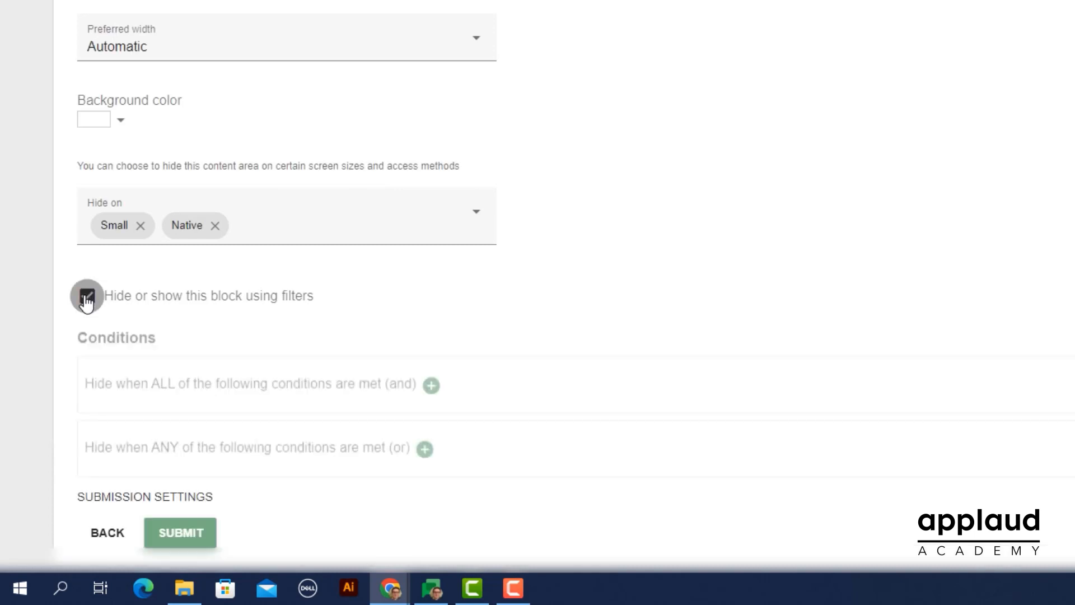
{"action": "scroll", "coordinate": [439, 385], "scroll_direction": "down", "scroll_amount": 3}
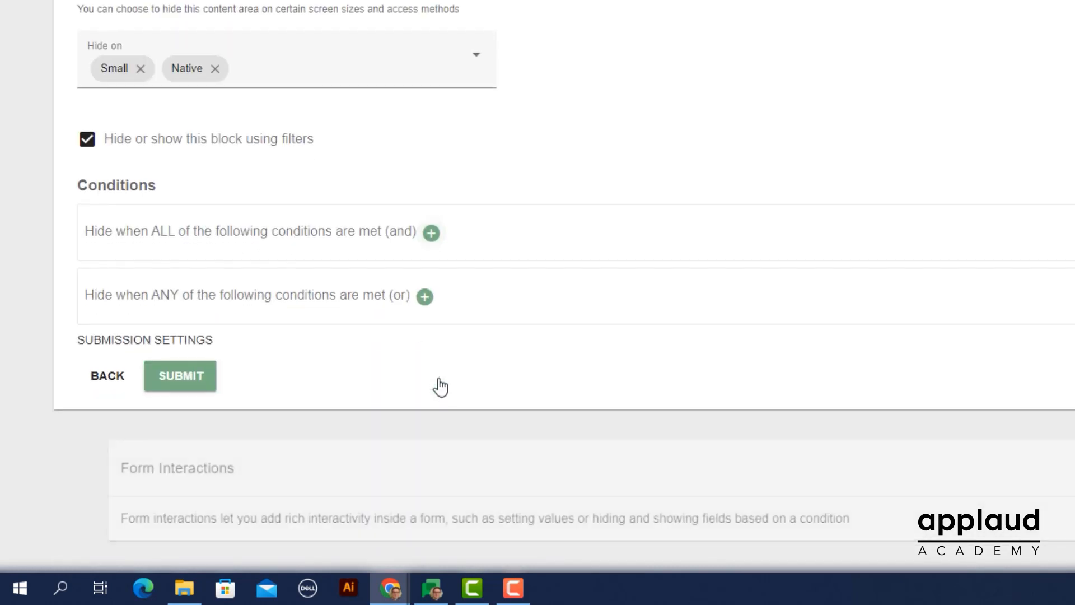
{"action": "left_click", "coordinate": [431, 233]}
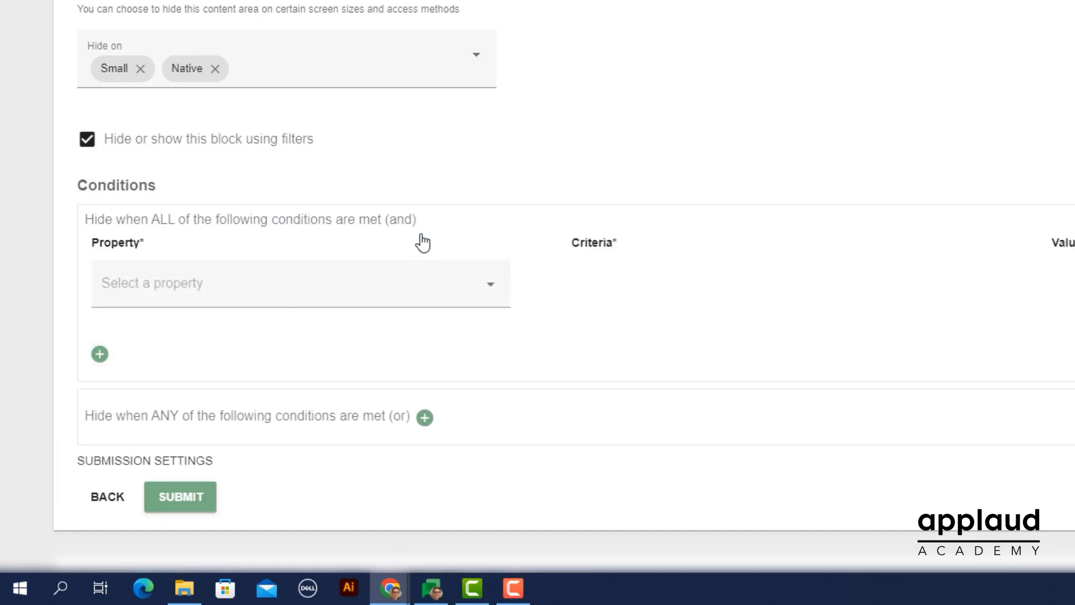
{"action": "left_click", "coordinate": [184, 288]}
{"action": "scroll", "coordinate": [199, 341], "scroll_direction": "down", "scroll_amount": 5}
{"action": "scroll", "coordinate": [195, 368], "scroll_direction": "down", "scroll_amount": 10}
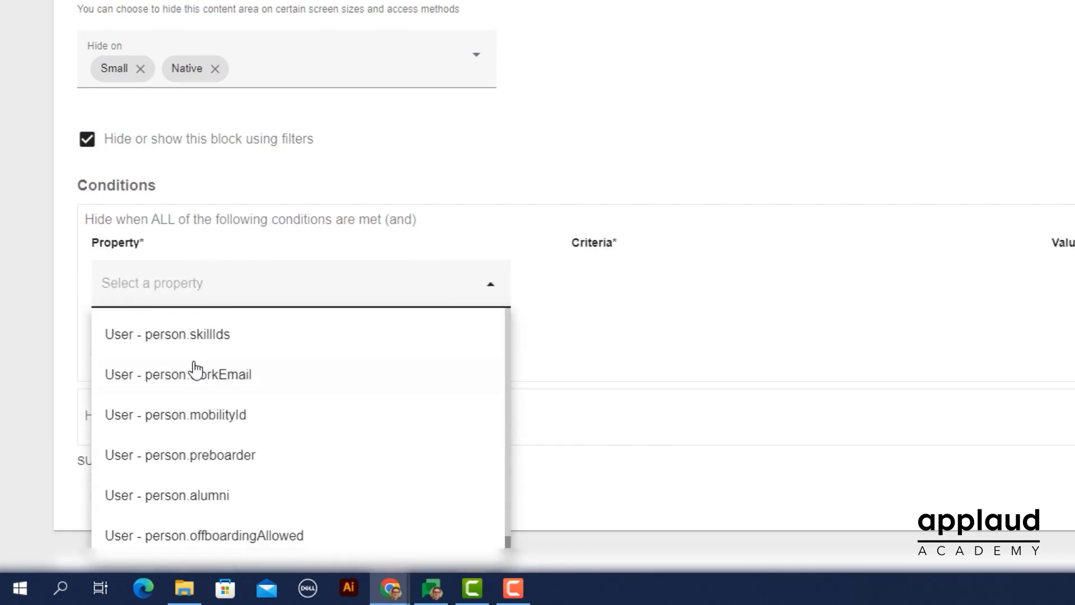
{"action": "left_click", "coordinate": [153, 532]}
Step: Set the role condition's criteria to contains any of and its value to Employee
{"action": "left_click", "coordinate": [664, 274]}
{"action": "left_click", "coordinate": [660, 344]}
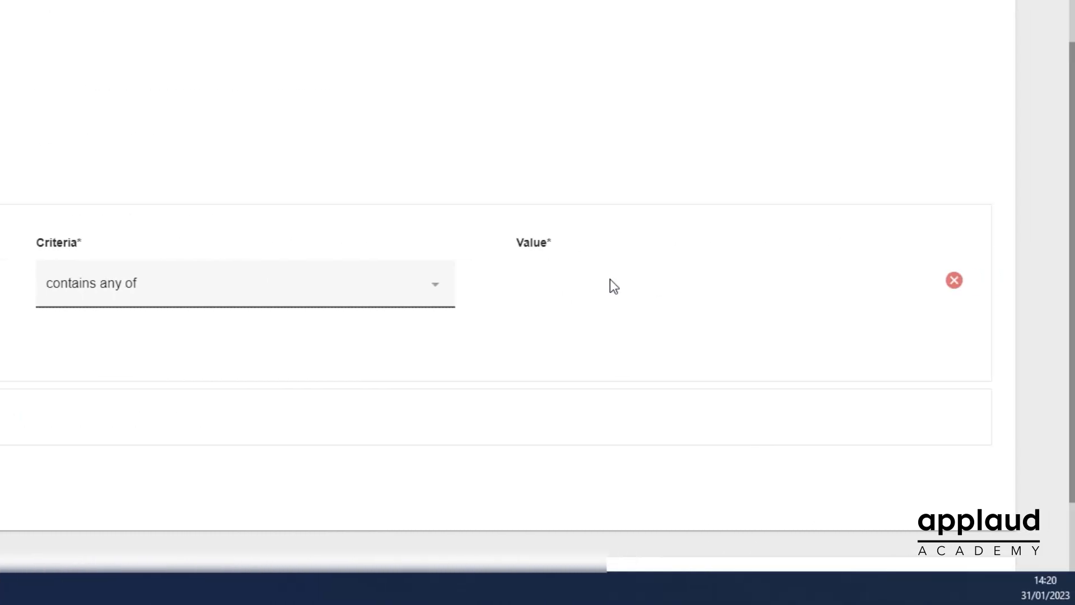
{"action": "left_click", "coordinate": [611, 283]}
{"action": "left_click", "coordinate": [555, 452]}
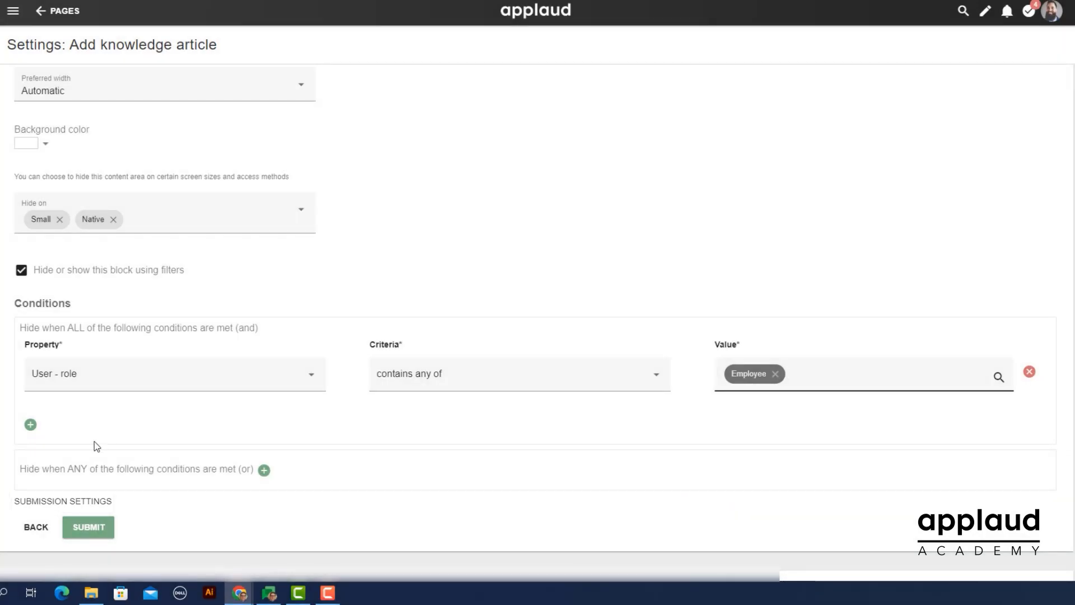
Step: Submit the form settings, including the submission settings, and finish editing the page to test its Help button
{"action": "left_click", "coordinate": [22, 503]}
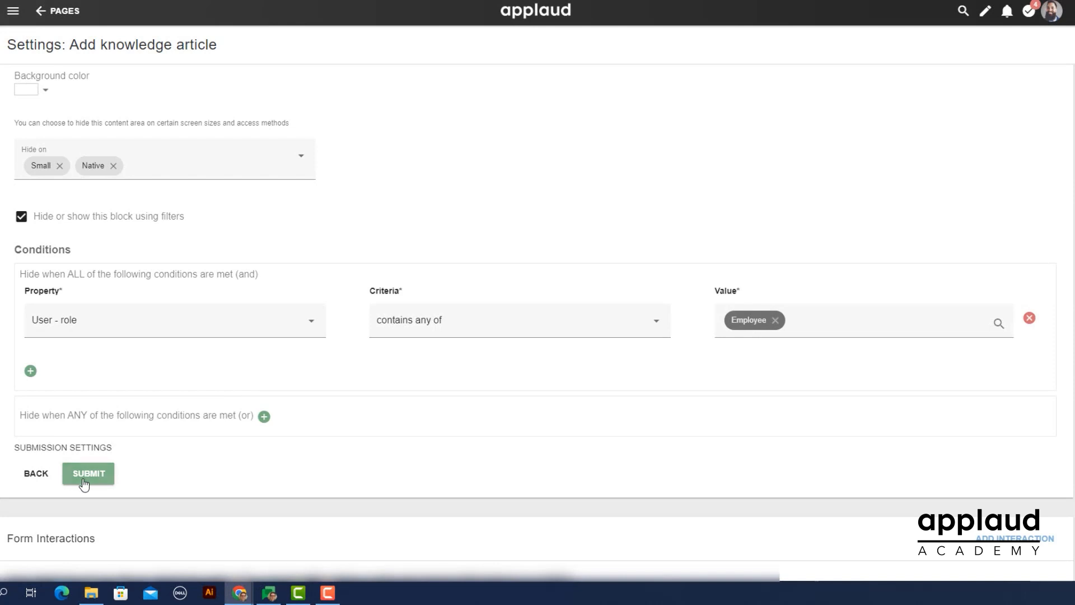
{"action": "left_click", "coordinate": [85, 475]}
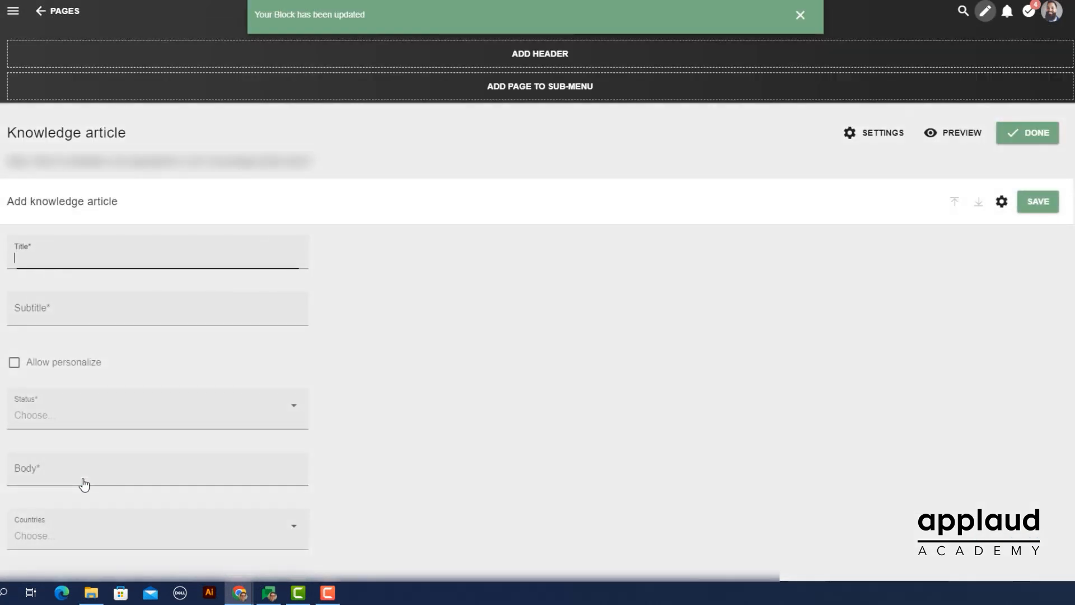
{"action": "left_click", "coordinate": [1035, 139]}
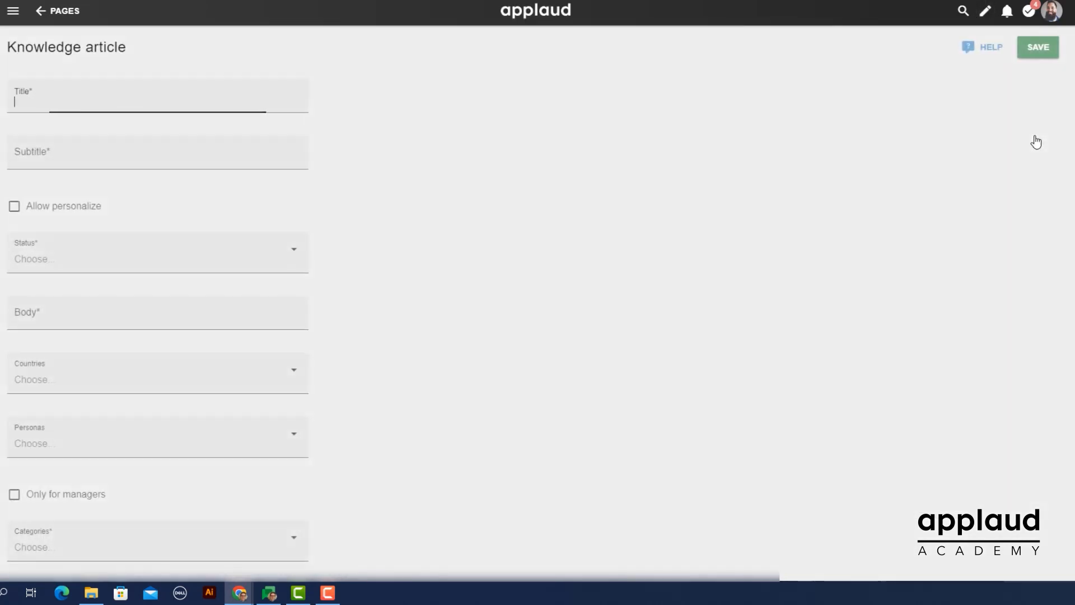
{"action": "left_click", "coordinate": [978, 52]}
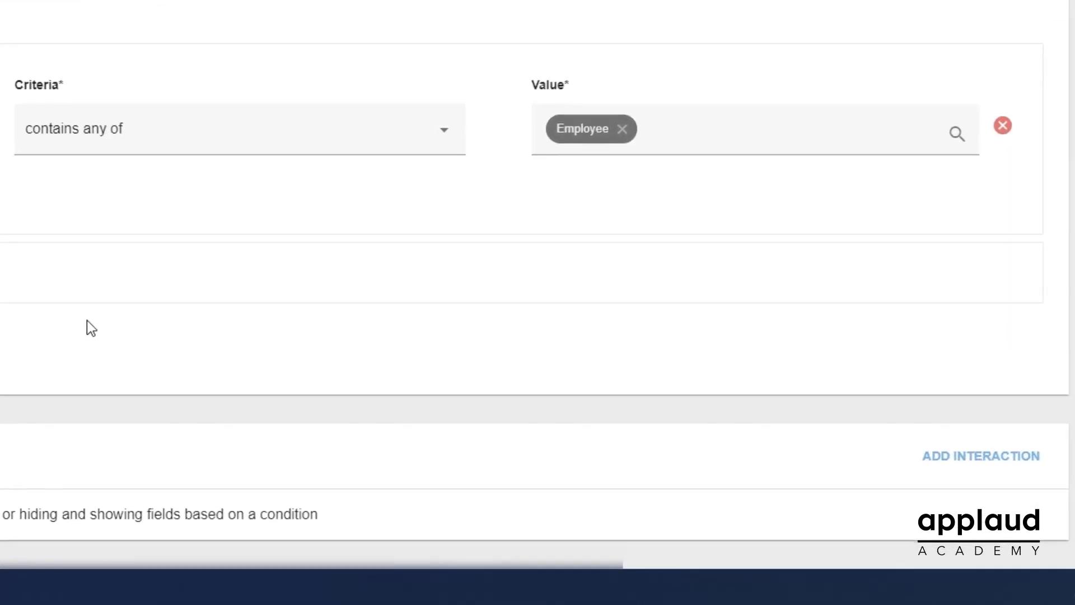
Step: Start a new form interaction titled Hide the template field for update and apply it to Update
{"action": "left_click", "coordinate": [972, 455]}
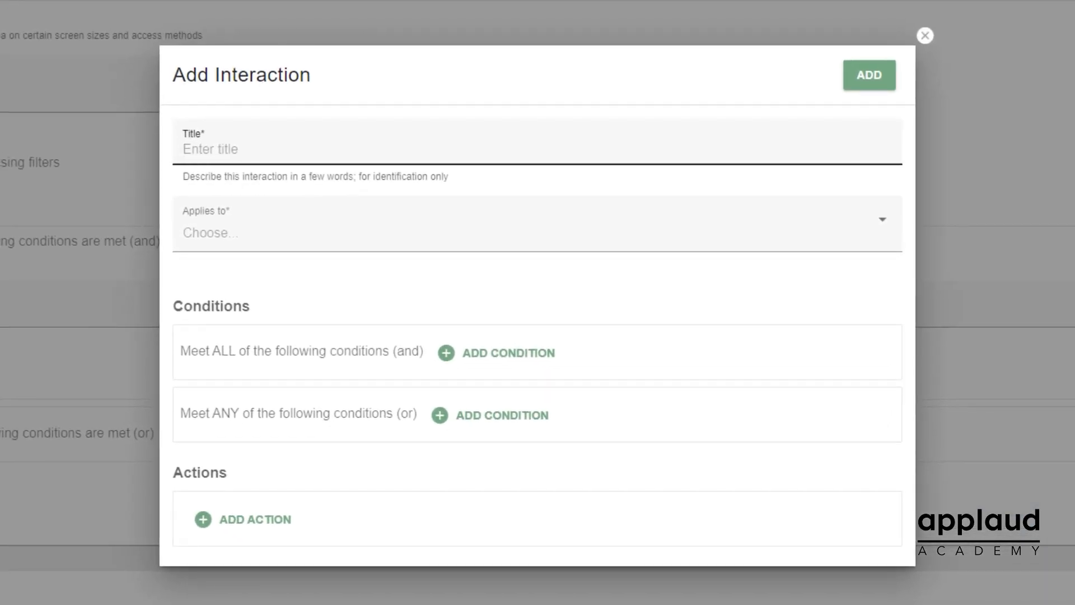
{"action": "type", "text": "Hide the template field for update"}
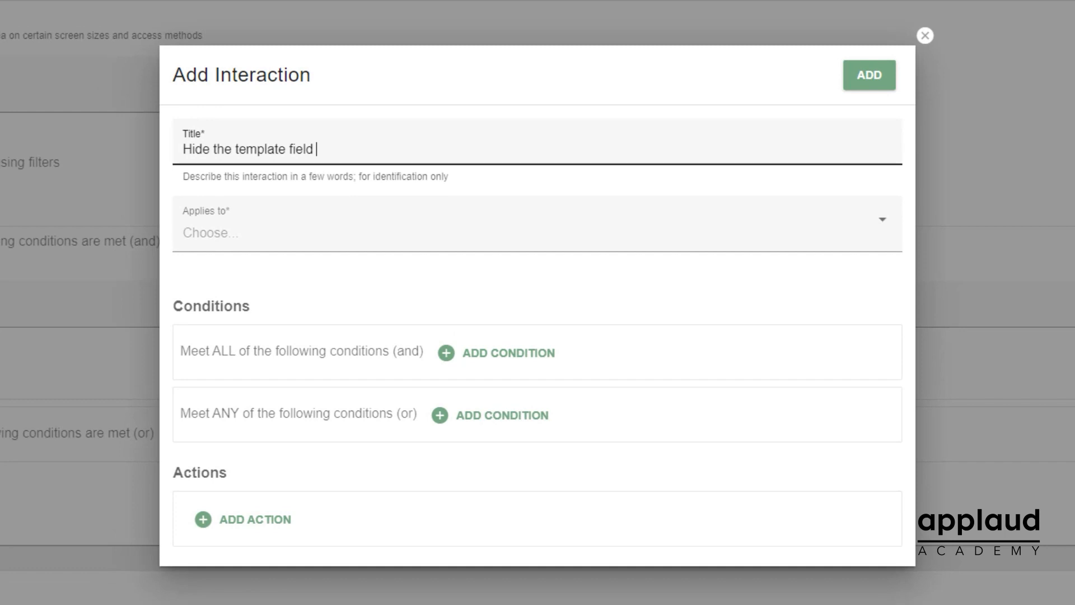
{"action": "left_click", "coordinate": [207, 245]}
{"action": "left_click", "coordinate": [265, 322]}
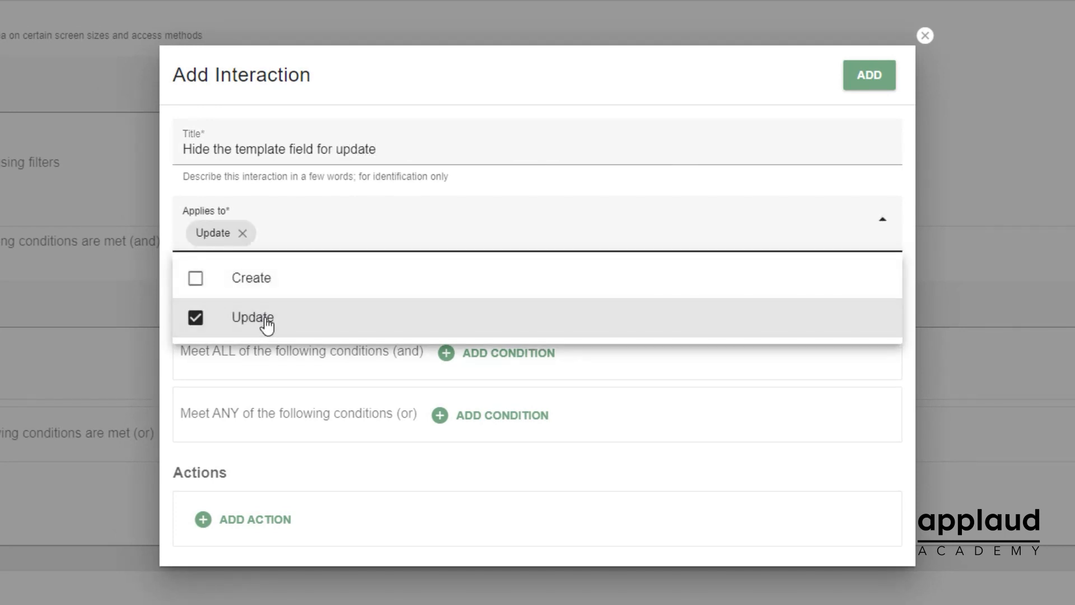
{"action": "left_click", "coordinate": [516, 191]}
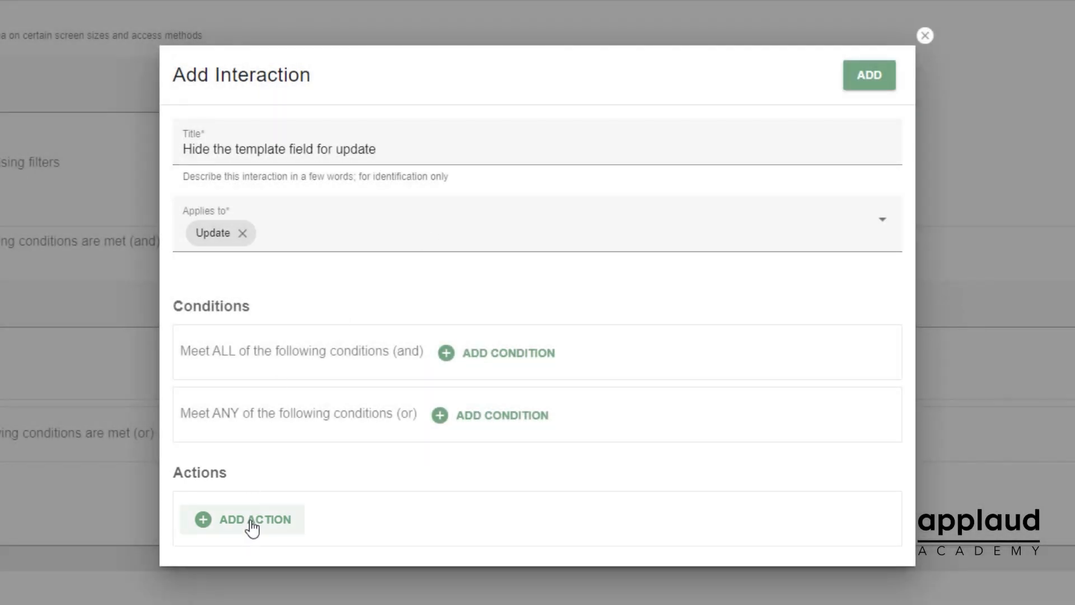
Step: Add a Set Attribute action to the interaction that targets the Template field's Visible attribute
{"action": "left_click", "coordinate": [253, 526]}
{"action": "left_click", "coordinate": [367, 507]}
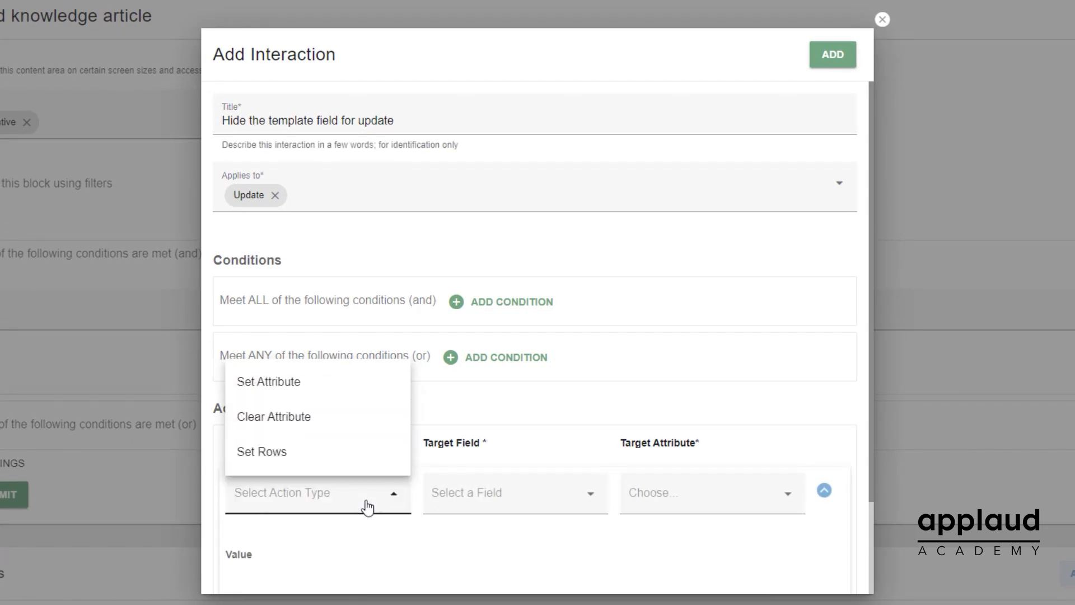
{"action": "left_click", "coordinate": [314, 381]}
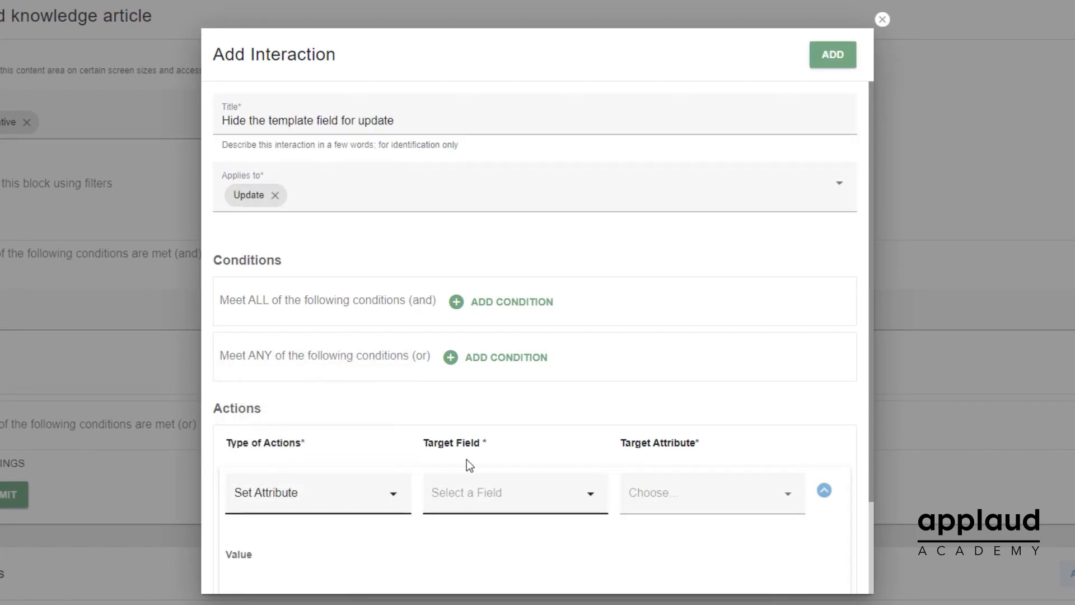
{"action": "left_click", "coordinate": [490, 504]}
{"action": "scroll", "coordinate": [569, 341], "scroll_direction": "down", "scroll_amount": 3}
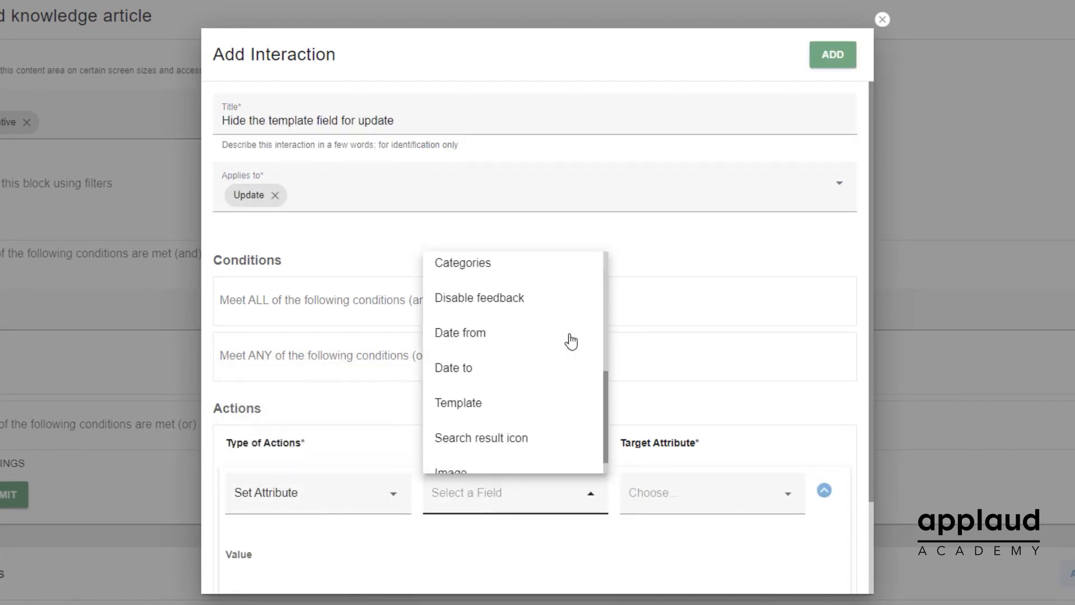
{"action": "left_click", "coordinate": [513, 406]}
{"action": "left_click", "coordinate": [688, 492]}
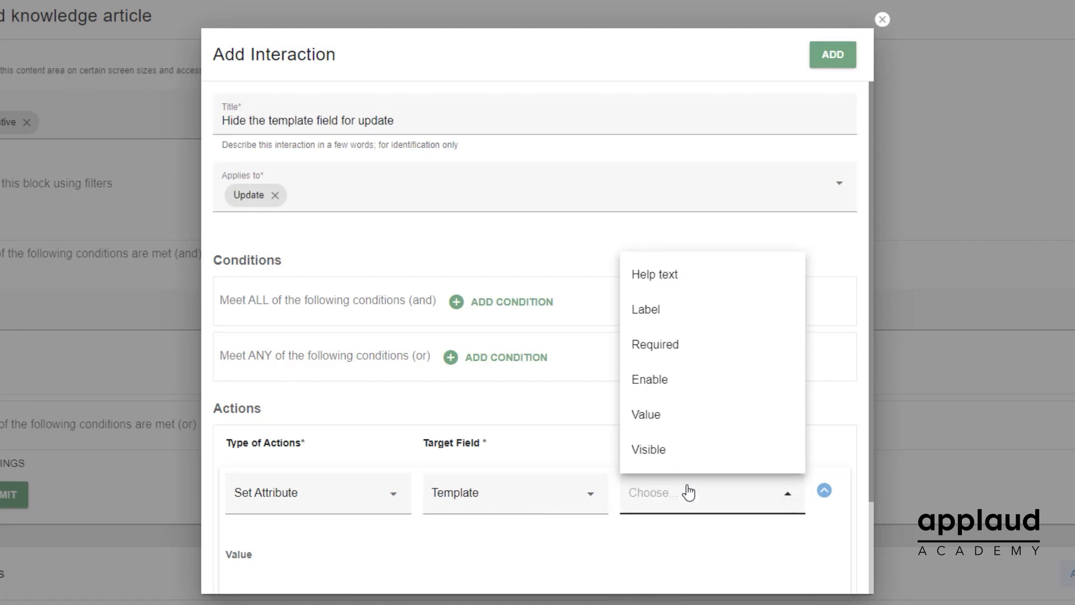
{"action": "left_click", "coordinate": [676, 453]}
{"action": "scroll", "coordinate": [674, 457], "scroll_direction": "down", "scroll_amount": 2}
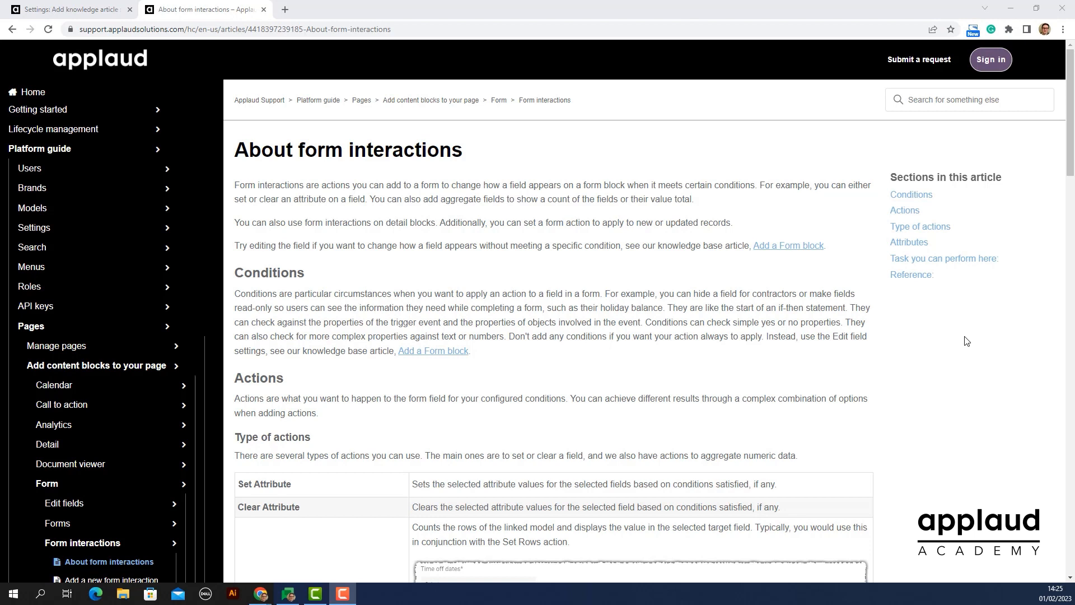
Step: Read the About form interactions support article, including the descriptions of the action types
{"action": "scroll", "coordinate": [966, 341], "scroll_direction": "down", "scroll_amount": 8}
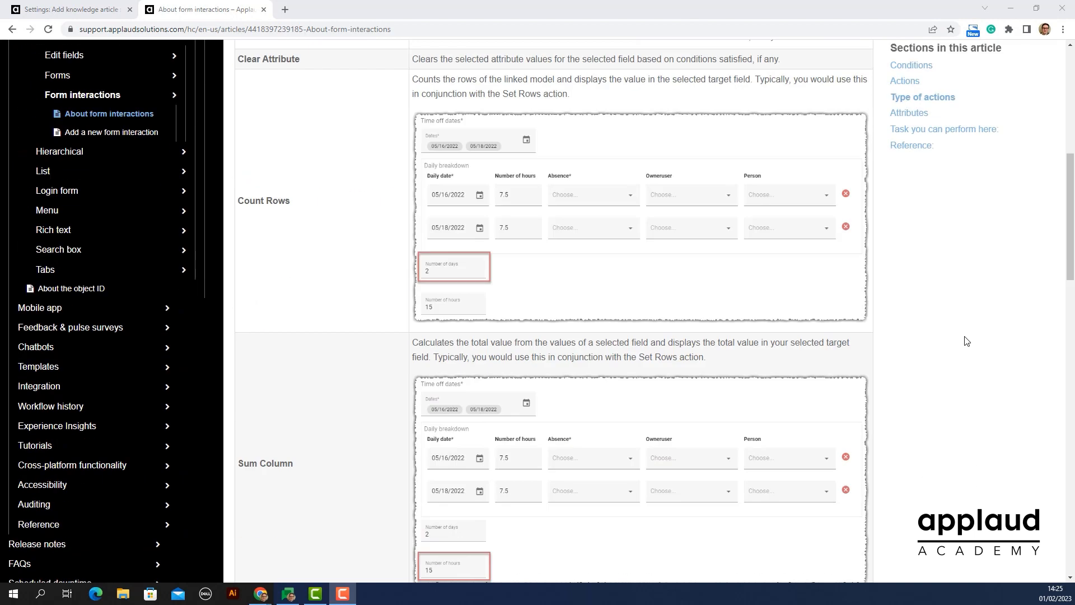
{"action": "scroll", "coordinate": [965, 341], "scroll_direction": "down", "scroll_amount": 8}
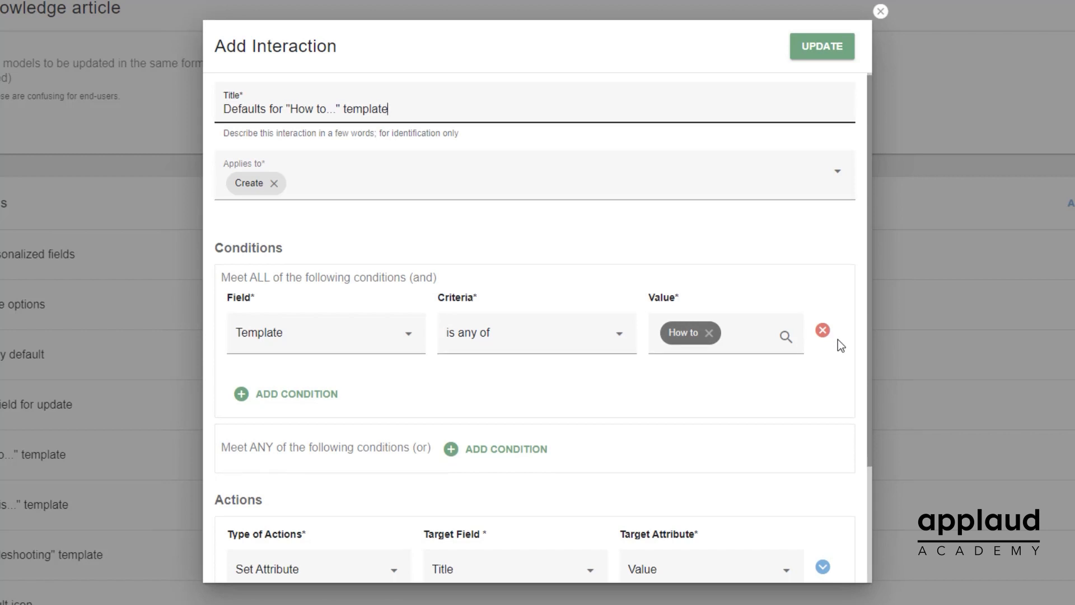
Step: Examine the Title and Content body value actions in the Defaults for "How to..." template interaction
{"action": "scroll", "coordinate": [838, 339], "scroll_direction": "down", "scroll_amount": 3}
{"action": "left_click", "coordinate": [825, 415]}
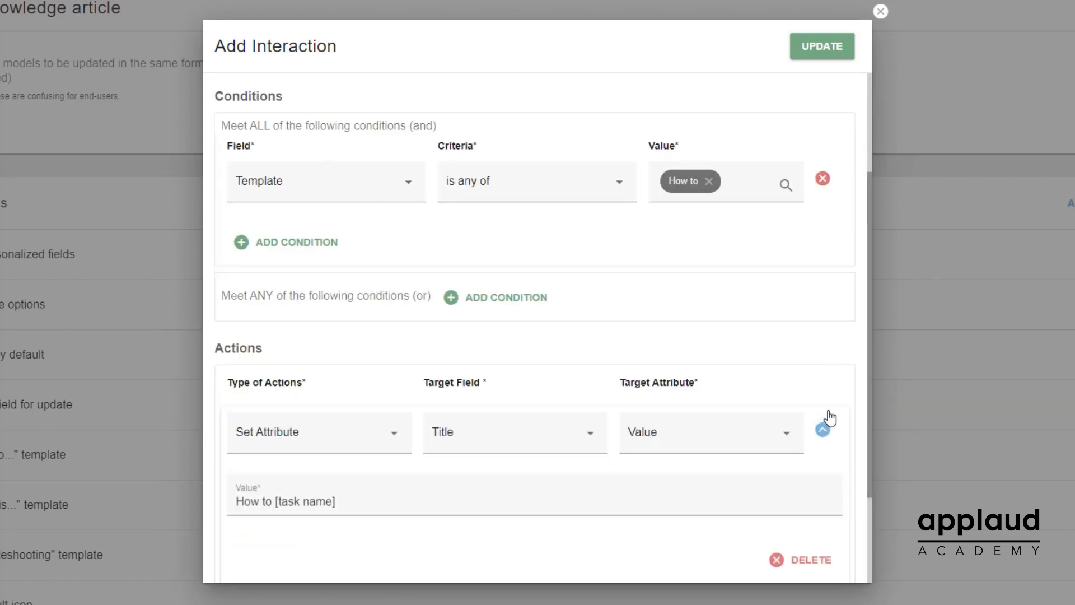
{"action": "scroll", "coordinate": [829, 411], "scroll_direction": "down", "scroll_amount": 3}
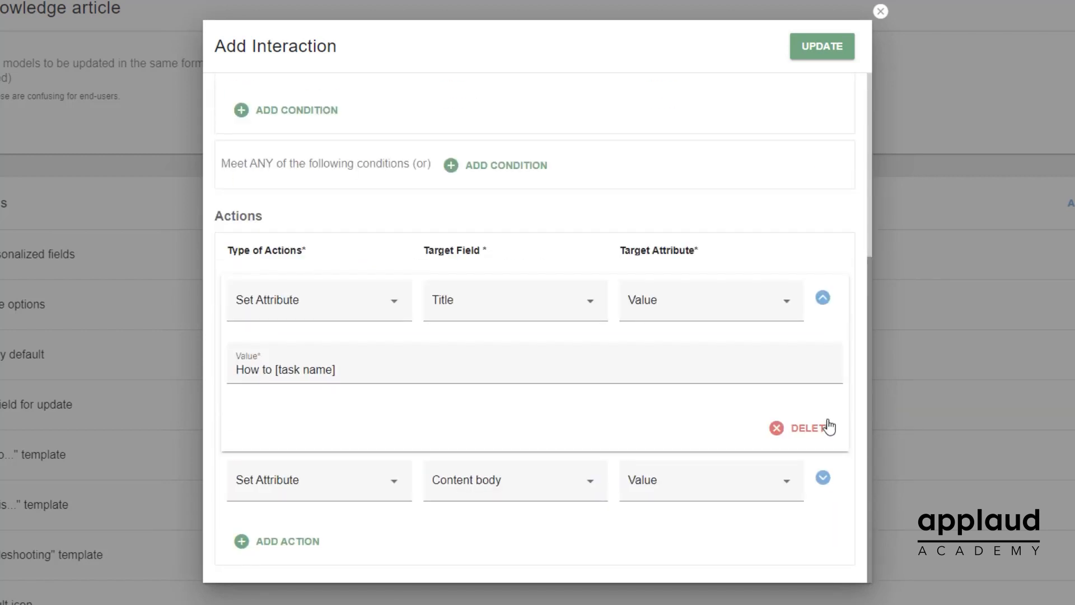
{"action": "left_click", "coordinate": [822, 479]}
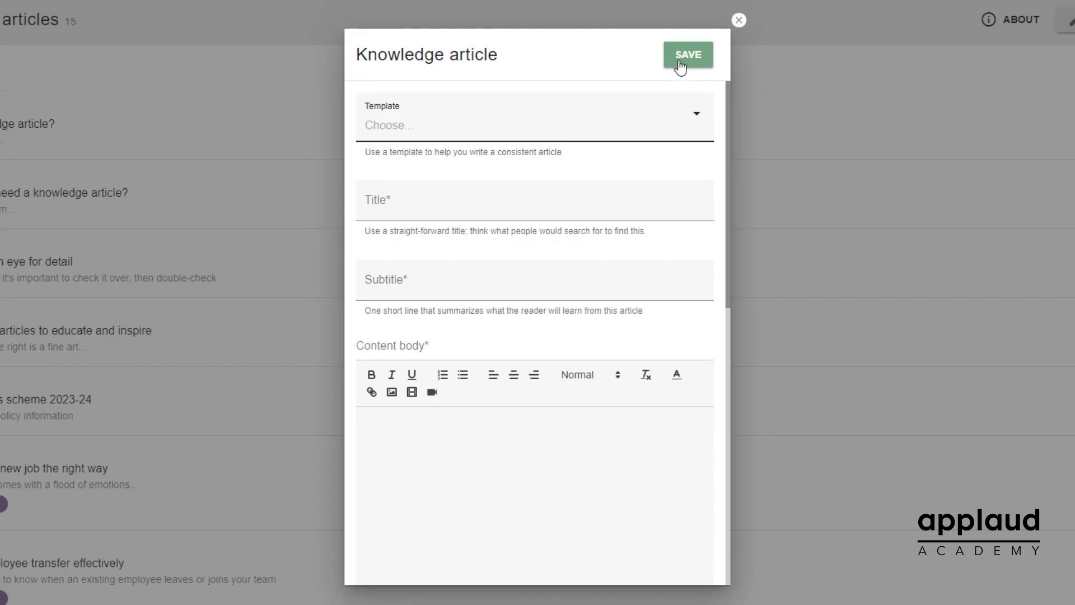
Step: Test the template defaults by choosing the How to... template in the knowledge article form
{"action": "left_click", "coordinate": [403, 121]}
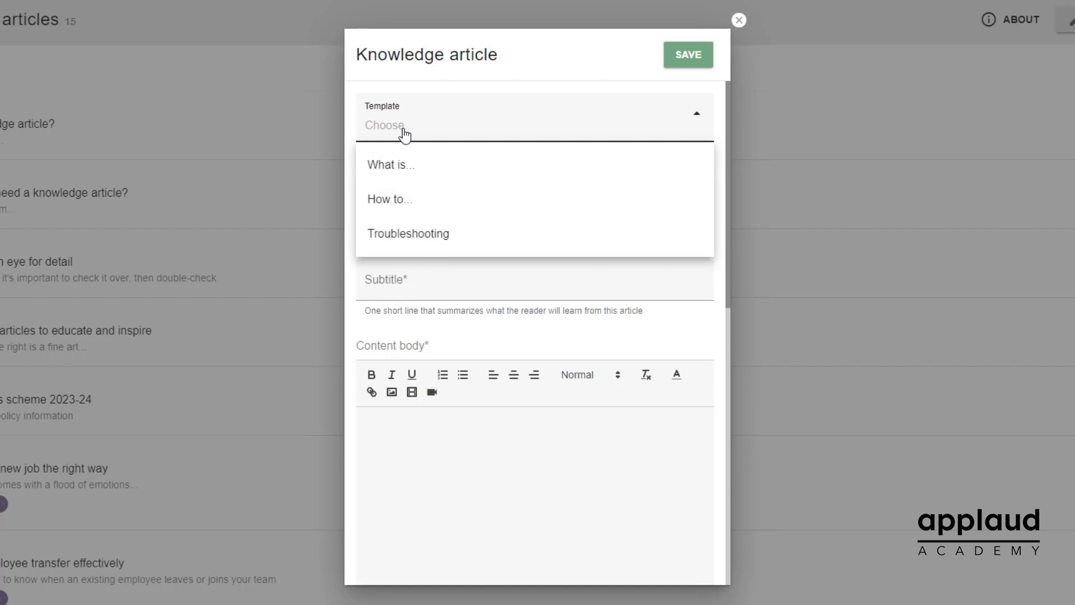
{"action": "left_click", "coordinate": [403, 202]}
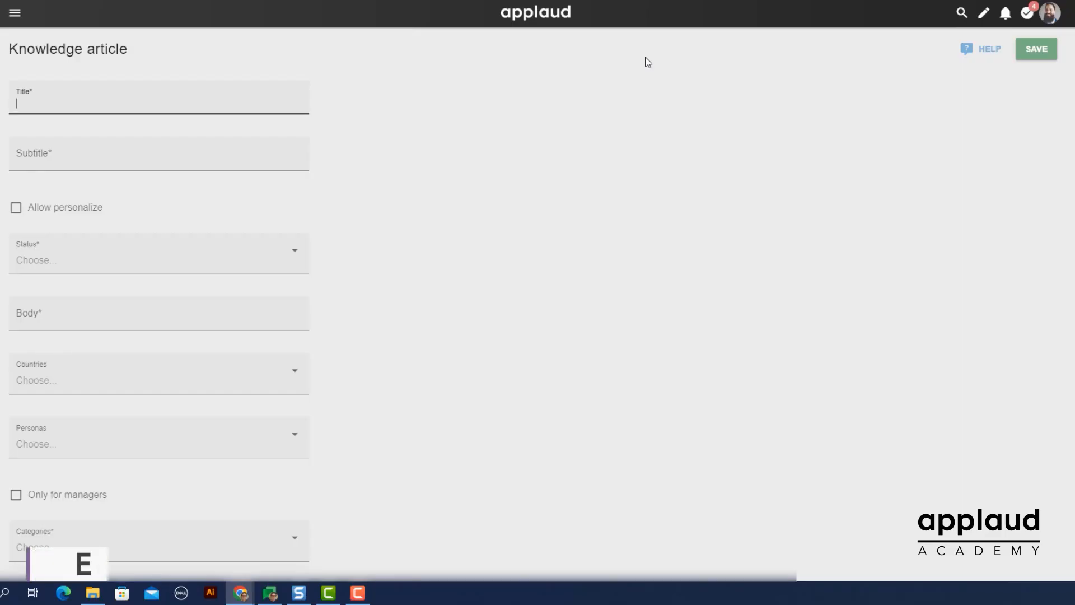
Step: Look through the Knowledge article form, put its page into edit mode and open the form's settings
{"action": "scroll", "coordinate": [647, 61], "scroll_direction": "down", "scroll_amount": 5}
{"action": "scroll", "coordinate": [647, 62], "scroll_direction": "up", "scroll_amount": 5}
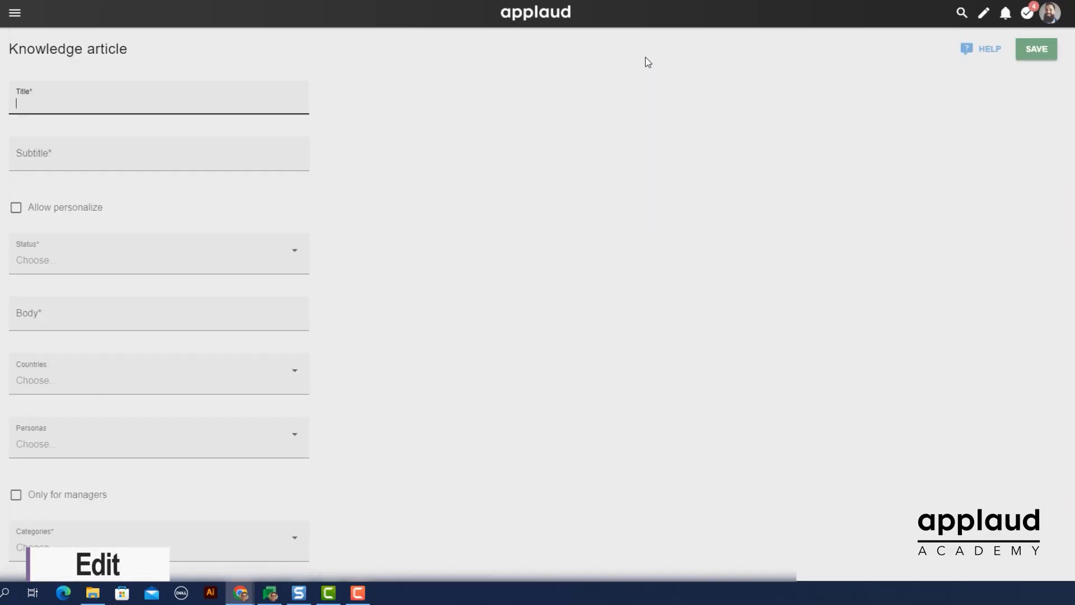
{"action": "left_click", "coordinate": [983, 12]}
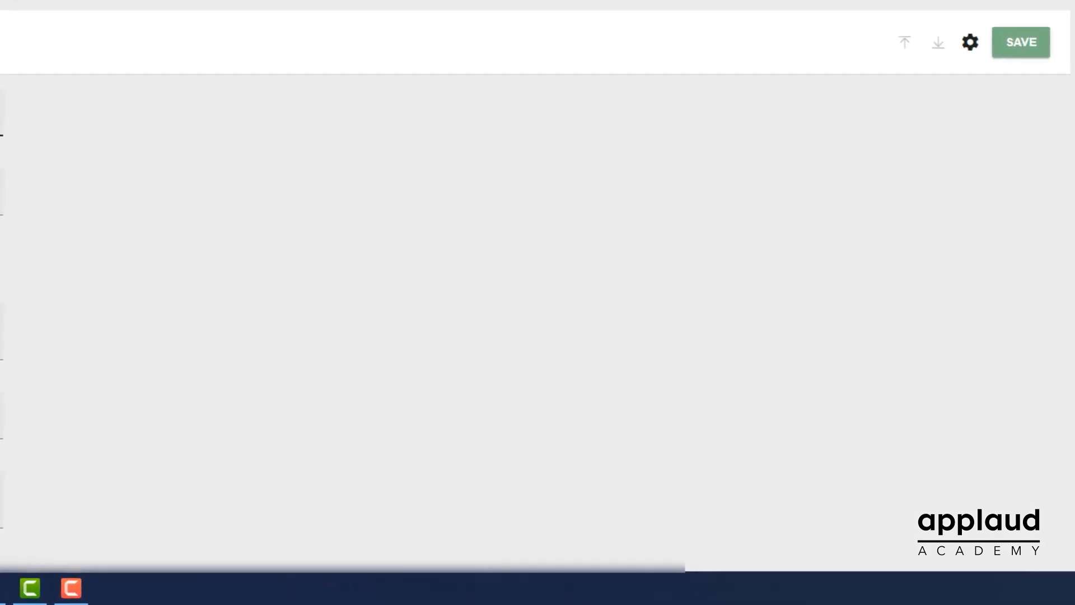
{"action": "left_click", "coordinate": [969, 47]}
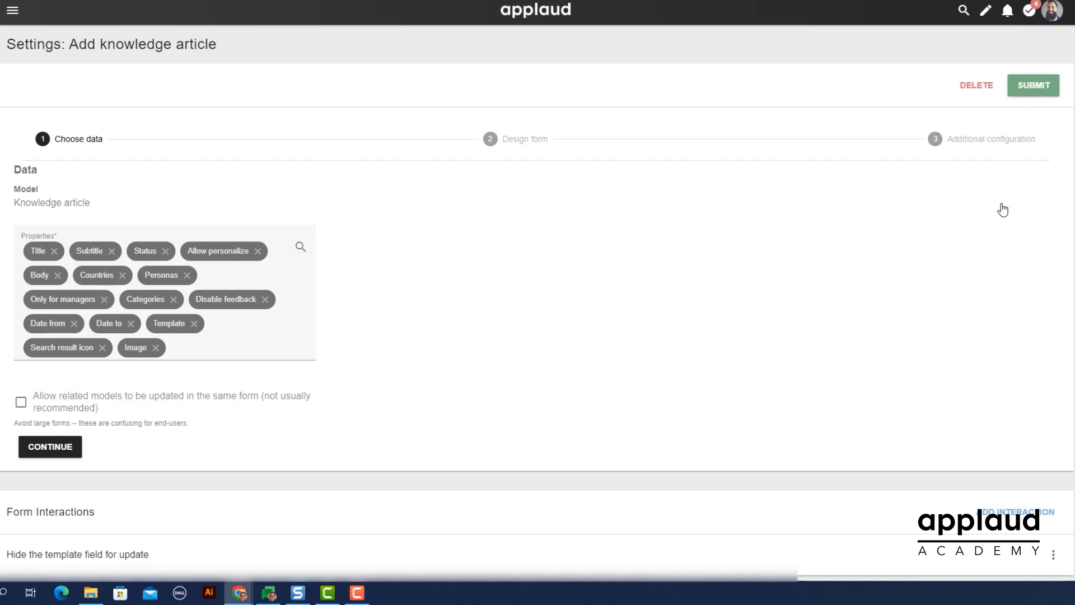
Step: Move the Categories property down beside Search result icon and Image, and delete the Image upload field from the form design
{"action": "left_click_drag", "start_coordinate": [143, 301], "coordinate": [129, 316]}
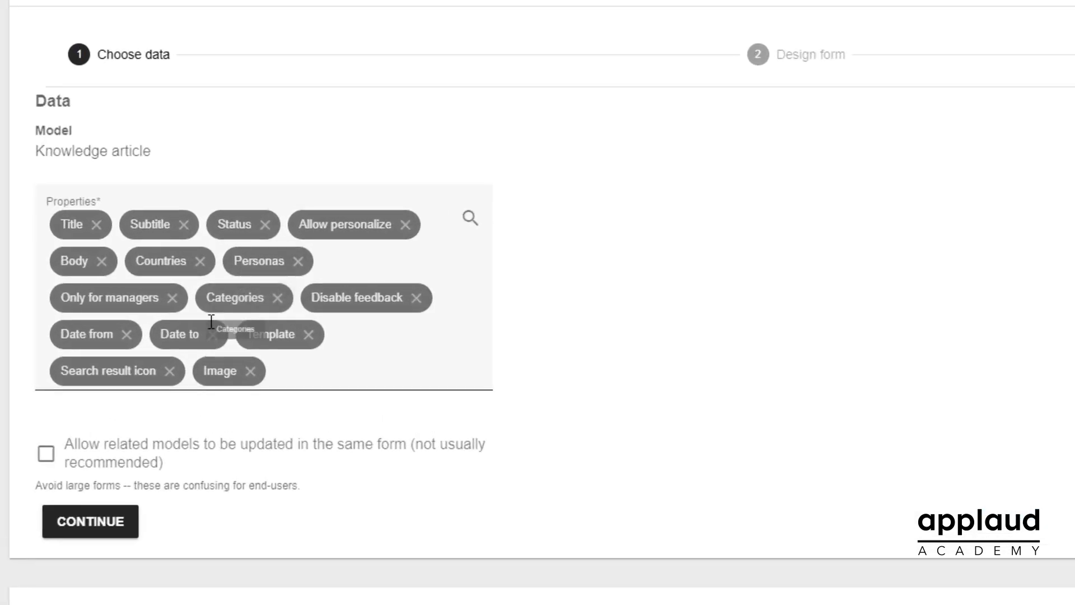
{"action": "left_click_drag", "start_coordinate": [211, 322], "coordinate": [173, 372]}
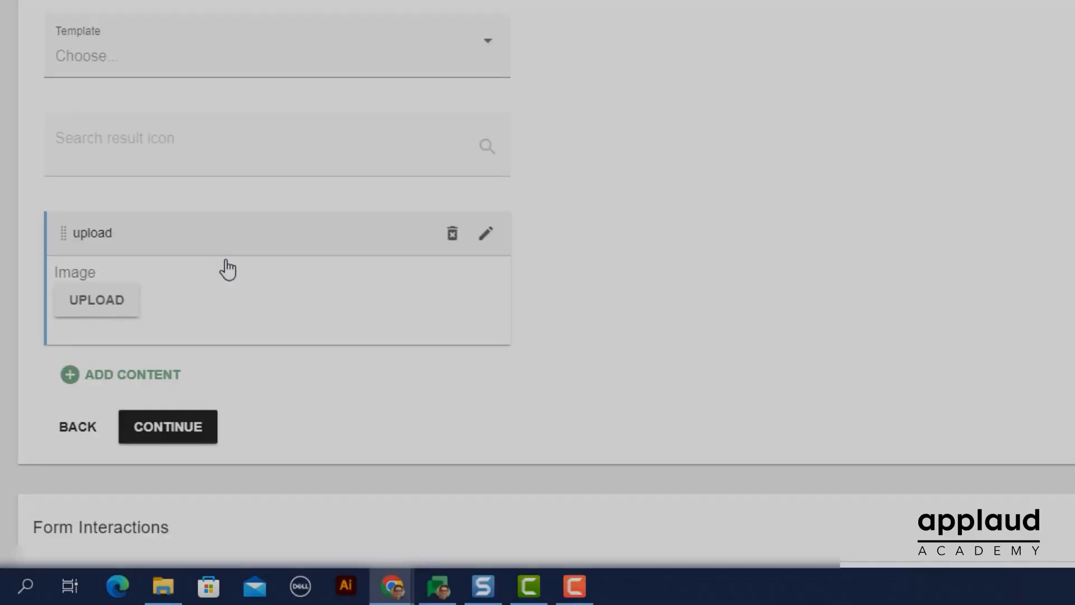
{"action": "left_click", "coordinate": [451, 237]}
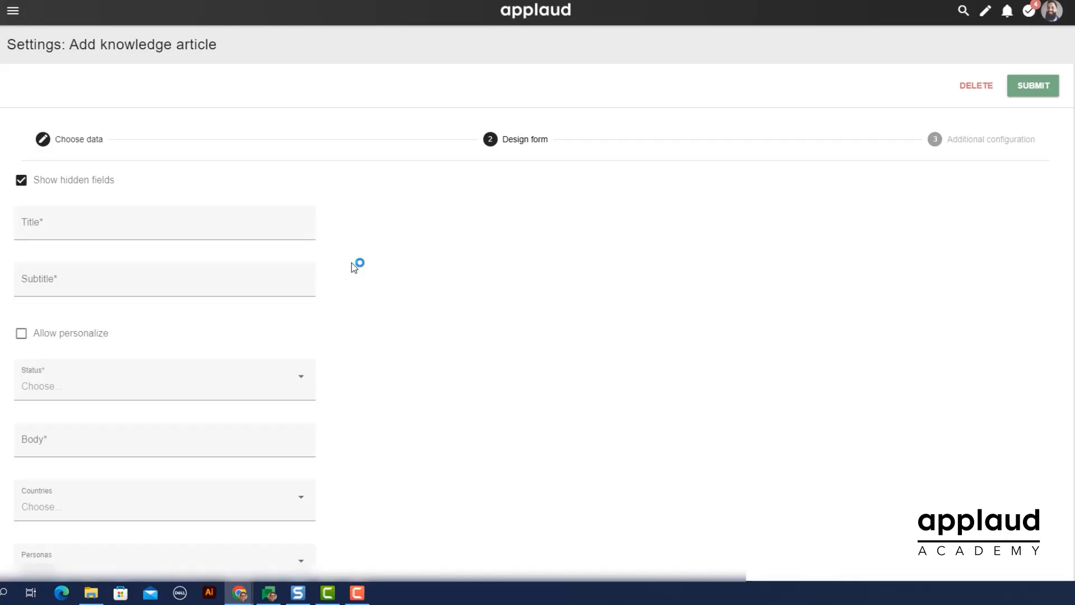
Step: Edit the Title field in the form design and set its type to Password
{"action": "left_click", "coordinate": [172, 229]}
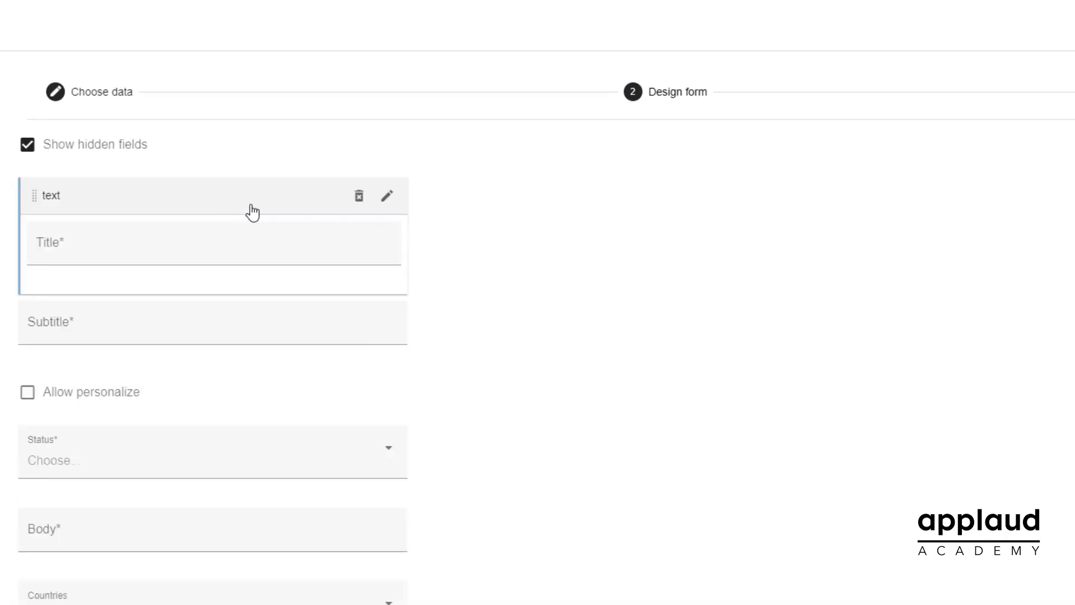
{"action": "left_click", "coordinate": [387, 197]}
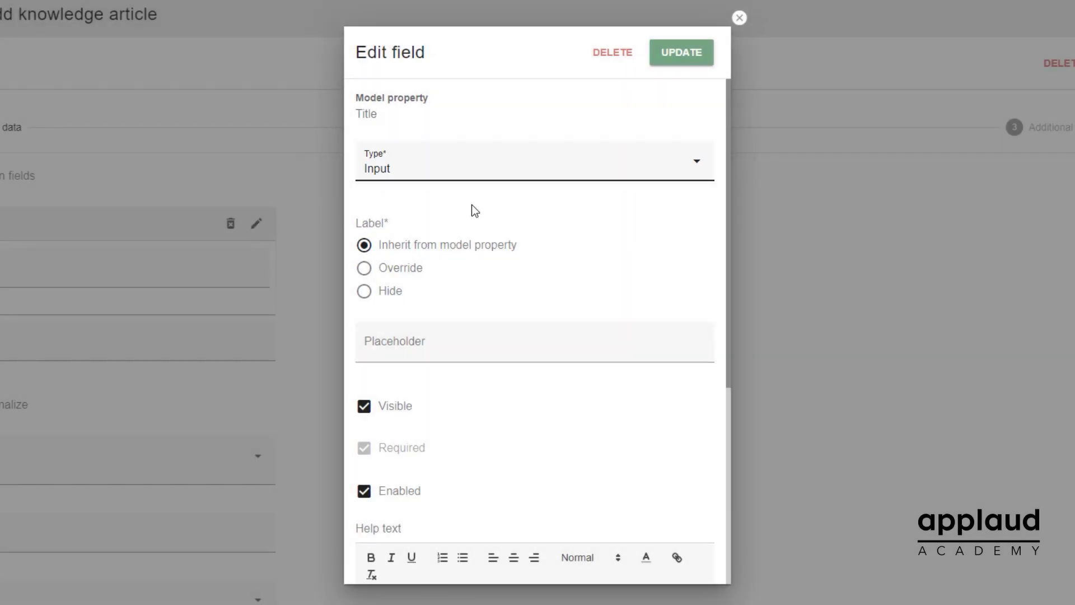
{"action": "left_click", "coordinate": [482, 178]}
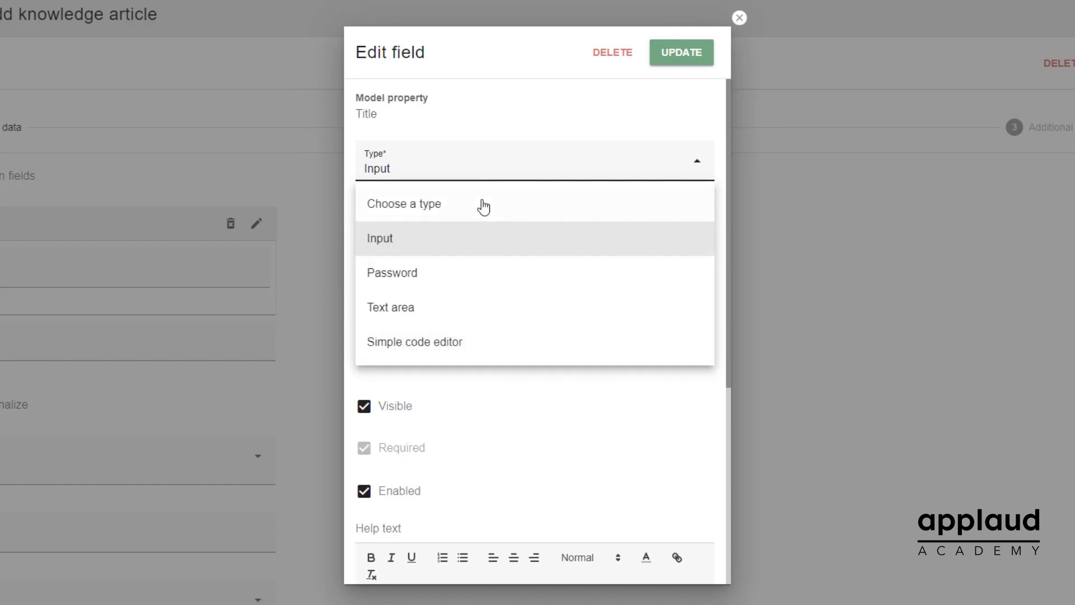
{"action": "left_click", "coordinate": [498, 278]}
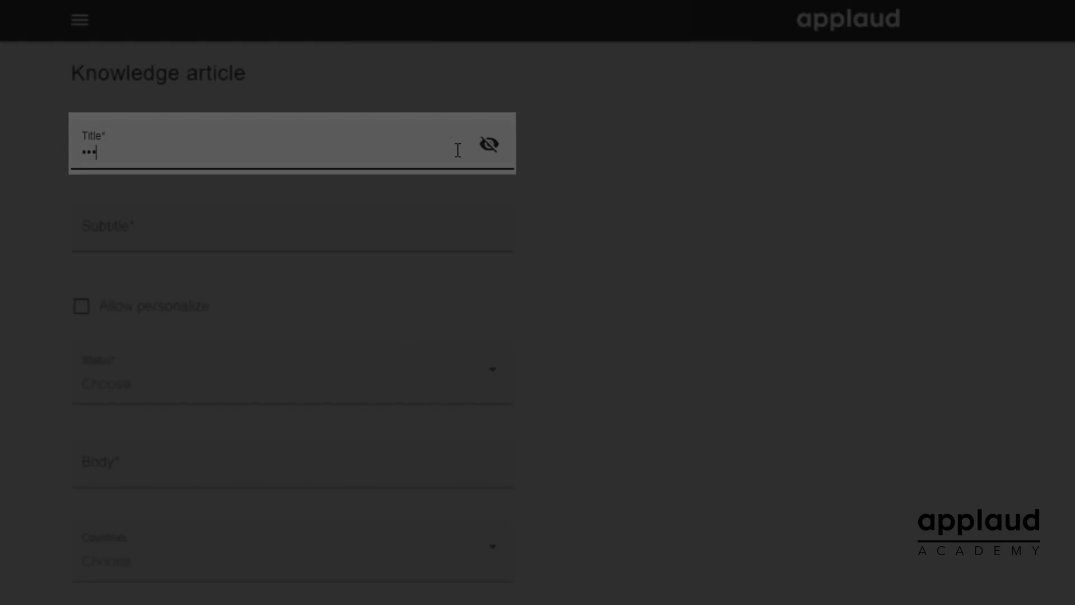
Step: Test the masked Title field by entering Learning about forms and toggling the visibility of the text
{"action": "type", "text": "password1"}
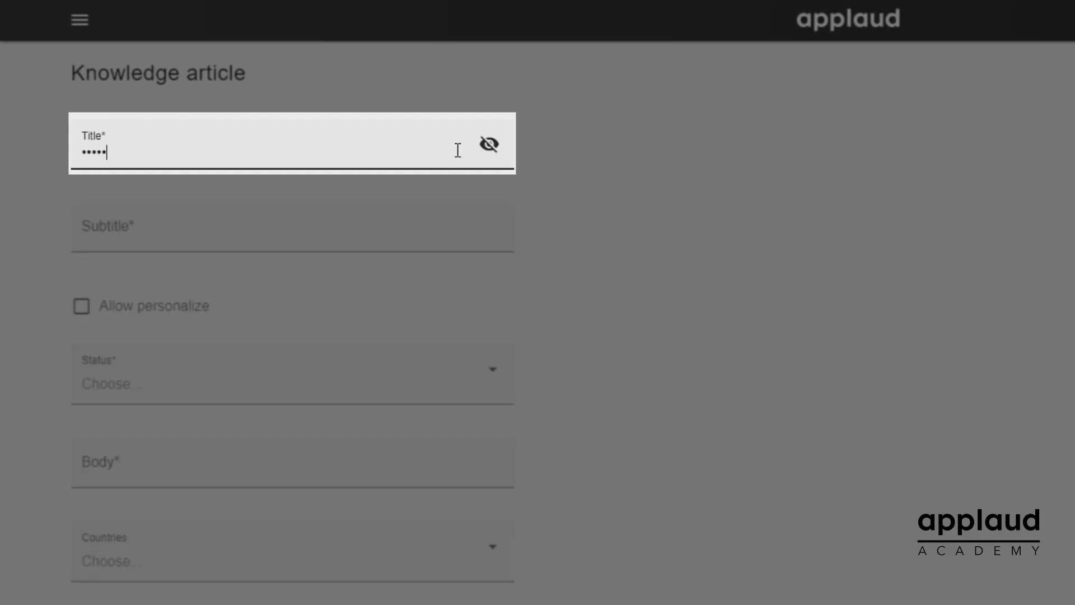
{"action": "type", "text": "•••••••••"}
{"action": "left_click", "coordinate": [496, 152]}
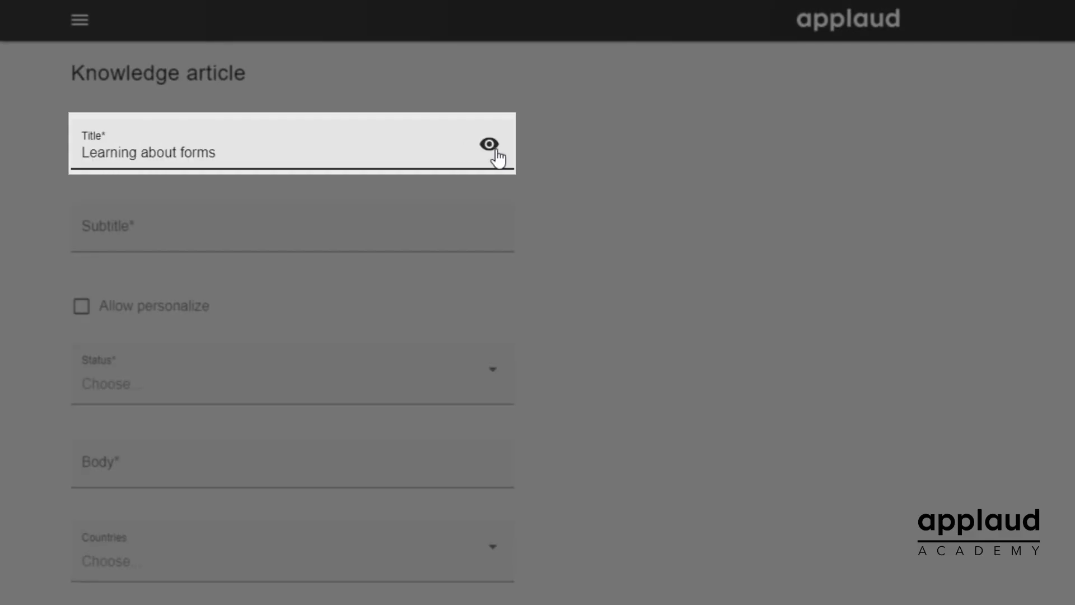
{"action": "left_click", "coordinate": [496, 150]}
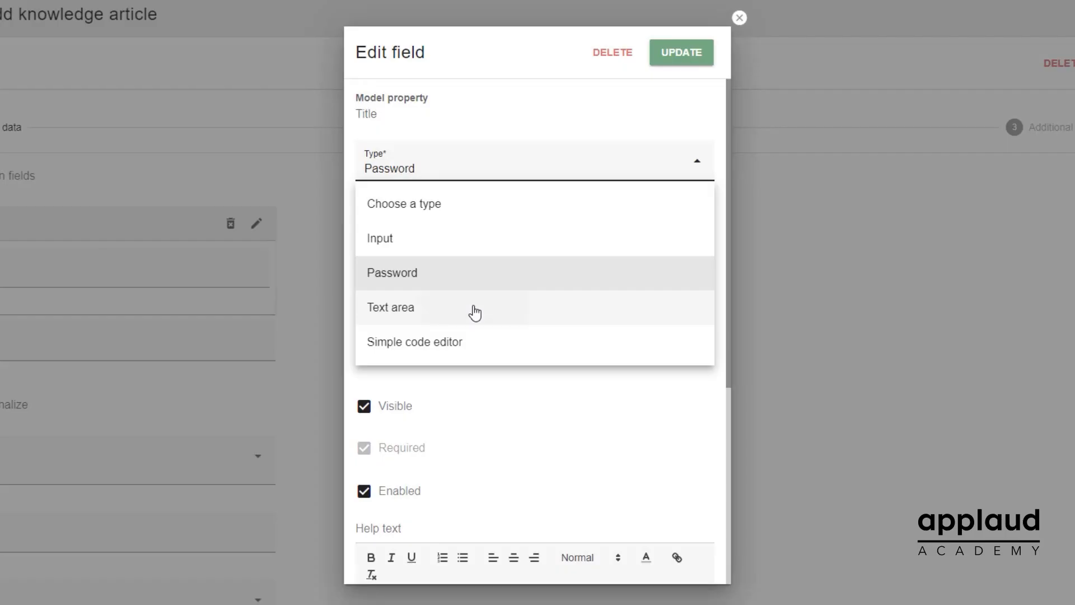
Step: Set the Title field's type to Text area with rich text entry allowed, and override its label with Article title
{"action": "left_click", "coordinate": [476, 313]}
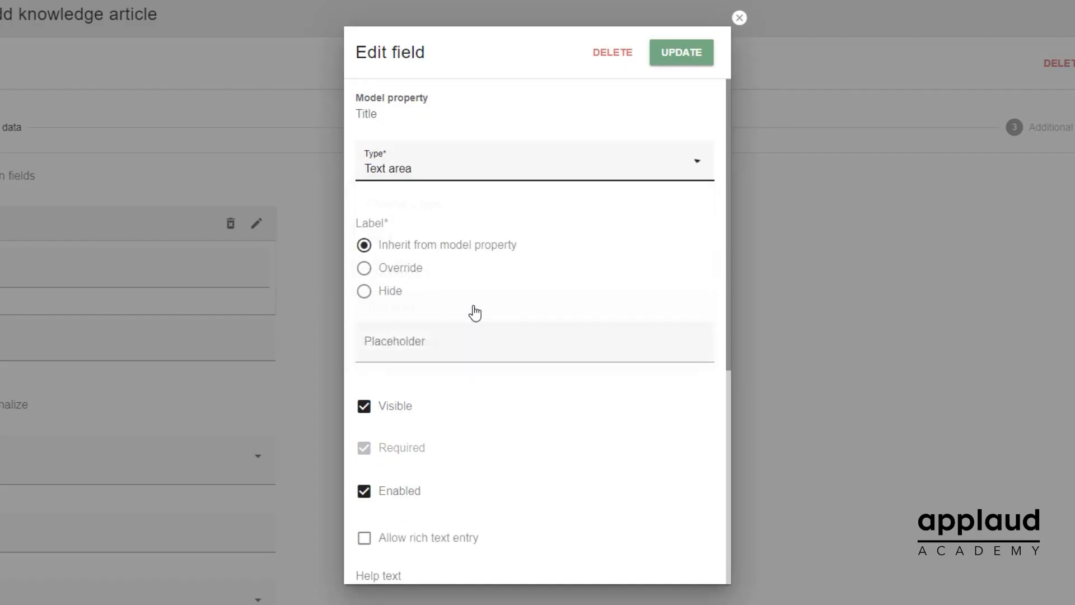
{"action": "left_click", "coordinate": [363, 546]}
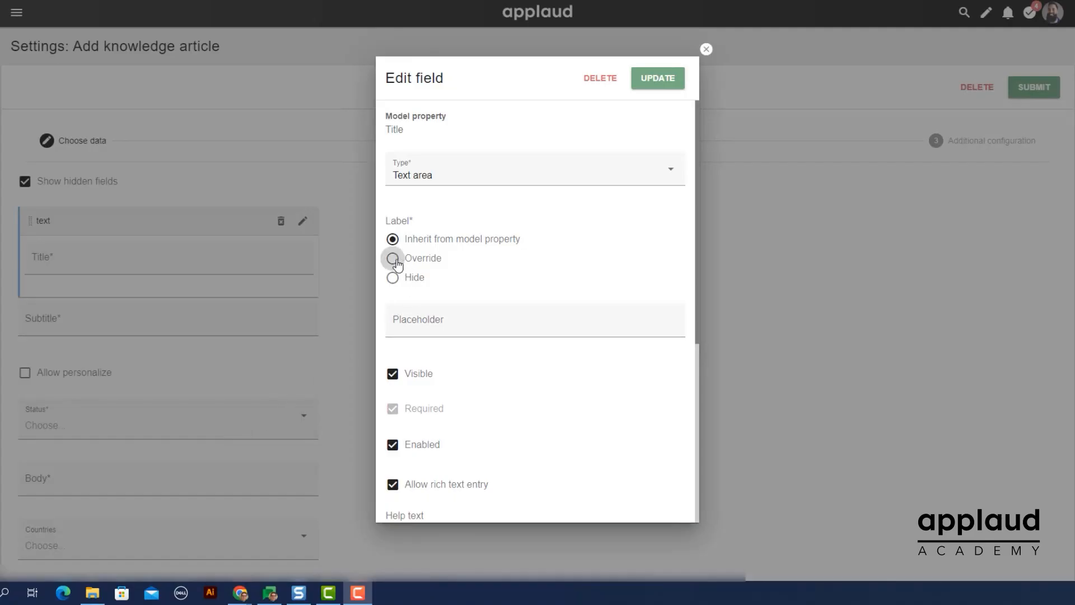
{"action": "left_click", "coordinate": [394, 259]}
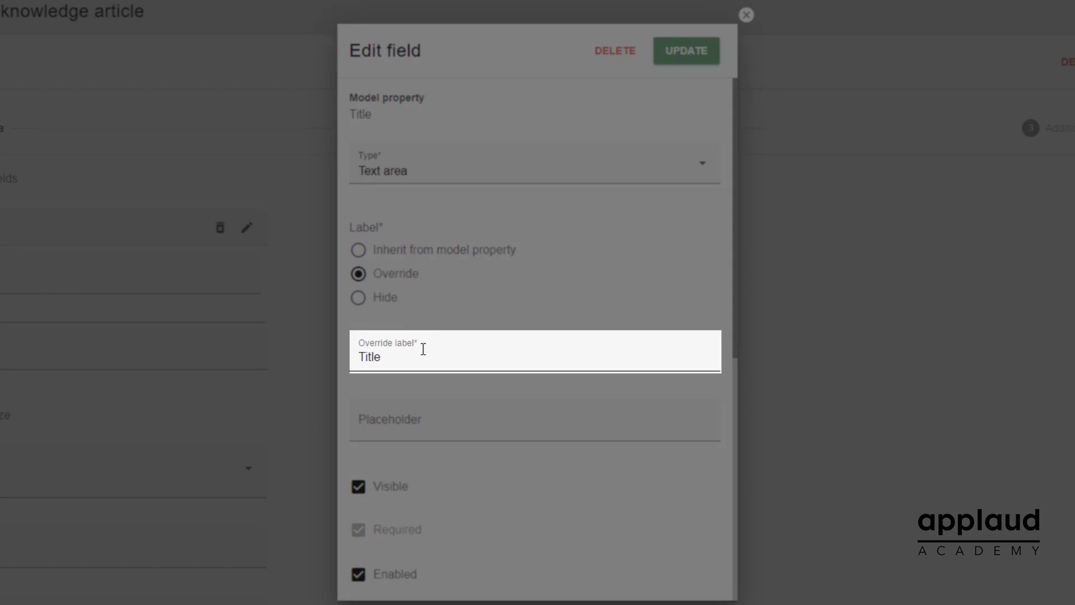
{"action": "left_click_drag", "start_coordinate": [426, 343], "coordinate": [362, 348]}
{"action": "type", "text": "Article title"}
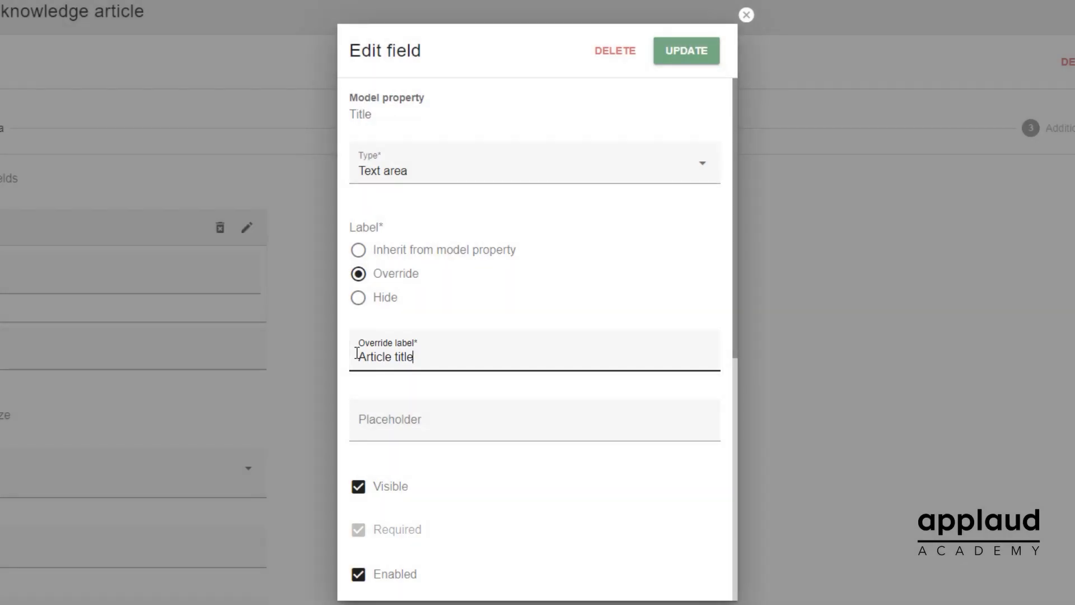
Step: Hide the field label and enter a placeholder beginning "Enter a brief message about the article's"
{"action": "left_click", "coordinate": [360, 298]}
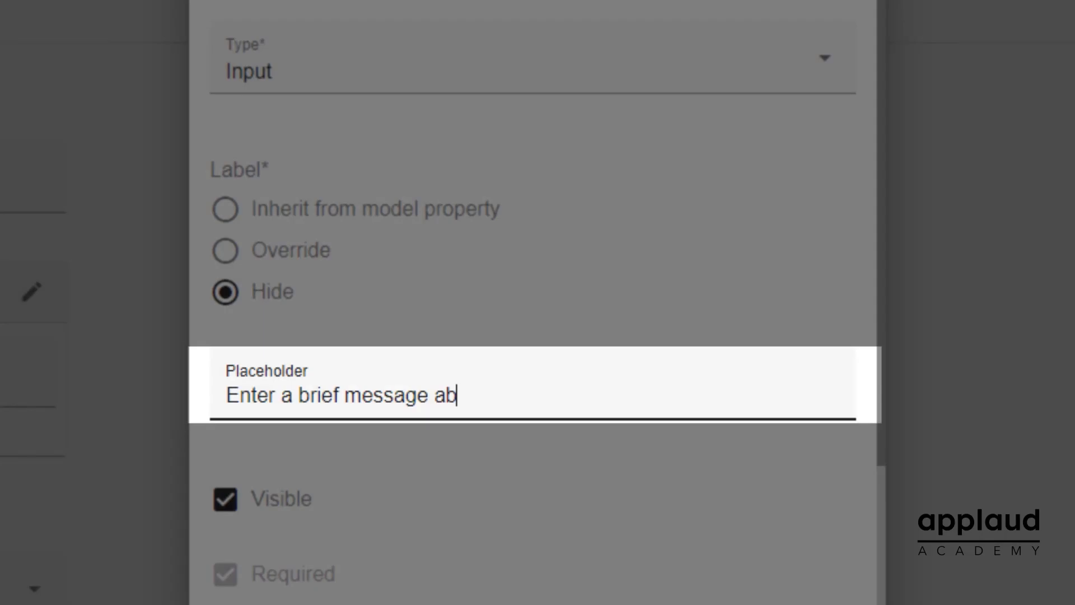
{"action": "type", "text": "out the article's dont"}
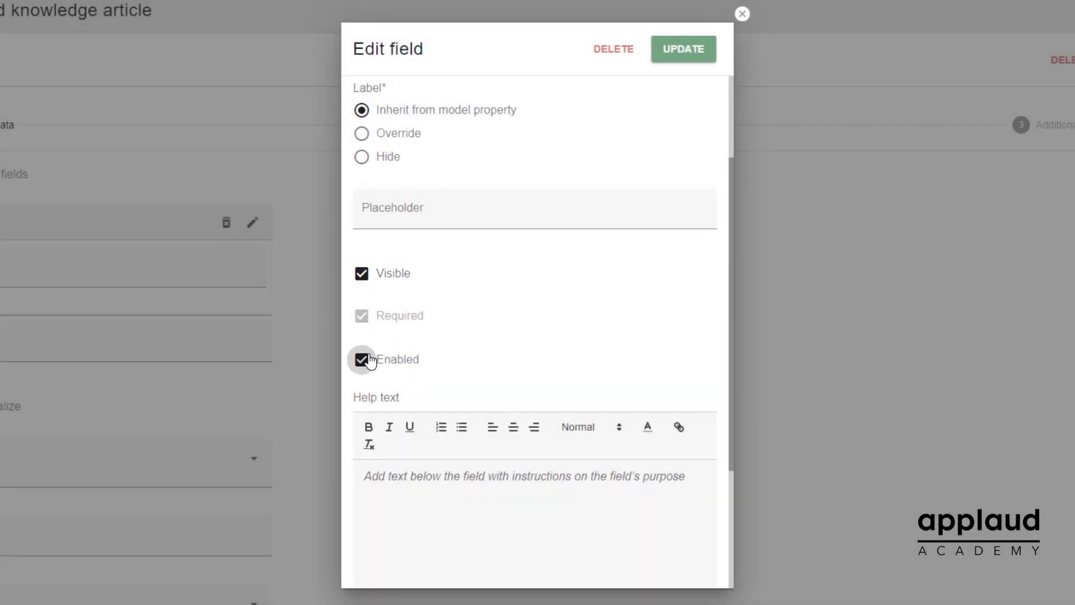
Step: Try the field's Enabled setting and add the help text "Keep it short and sweet to engage your audience"
{"action": "left_click", "coordinate": [367, 361]}
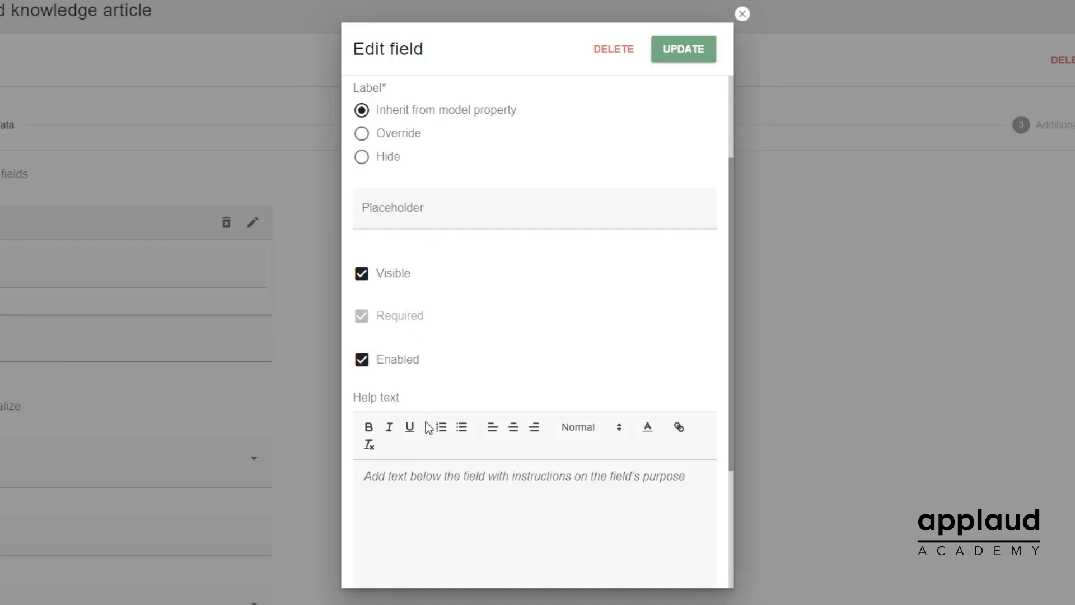
{"action": "left_click", "coordinate": [428, 476]}
{"action": "type", "text": "Keep it short and sweet to engage yo"}
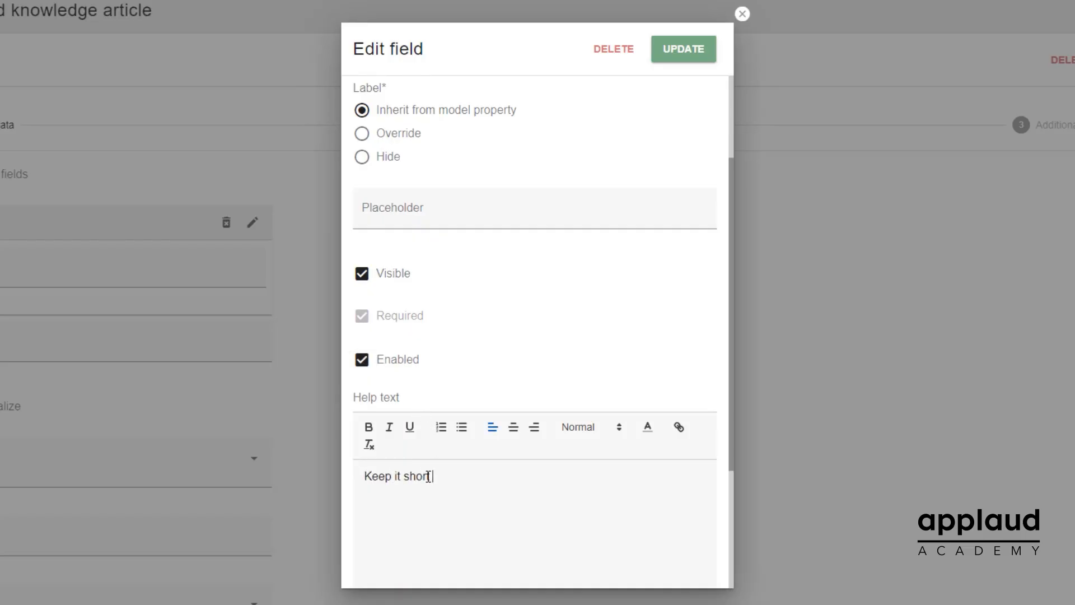
{"action": "type", "text": "ur audience"}
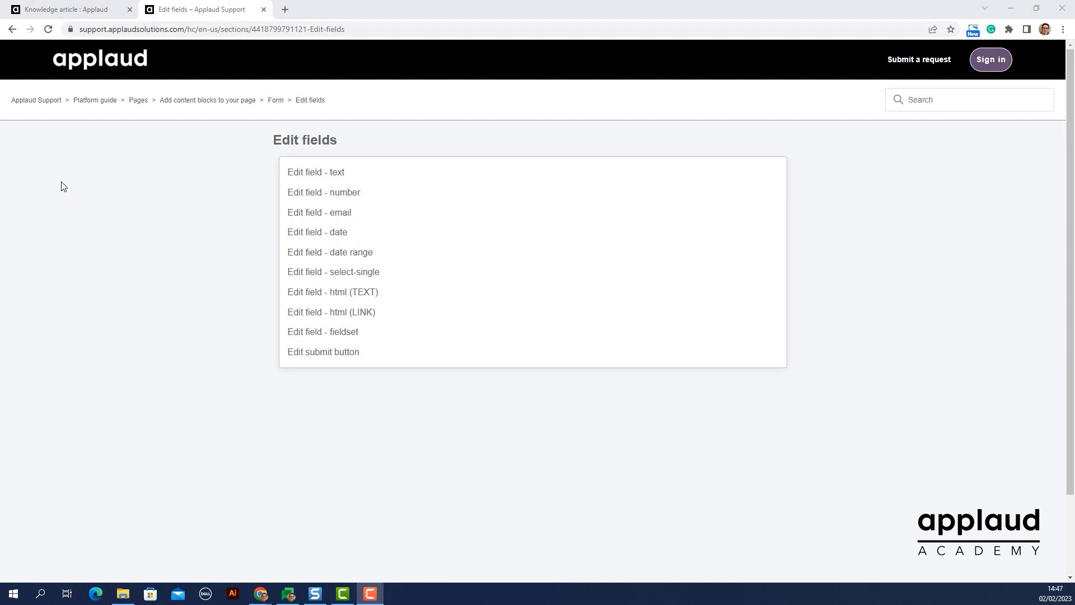
Step: Open the Edit field - html (TEXT) article in the support site's Edit fields section
{"action": "left_click", "coordinate": [311, 292]}
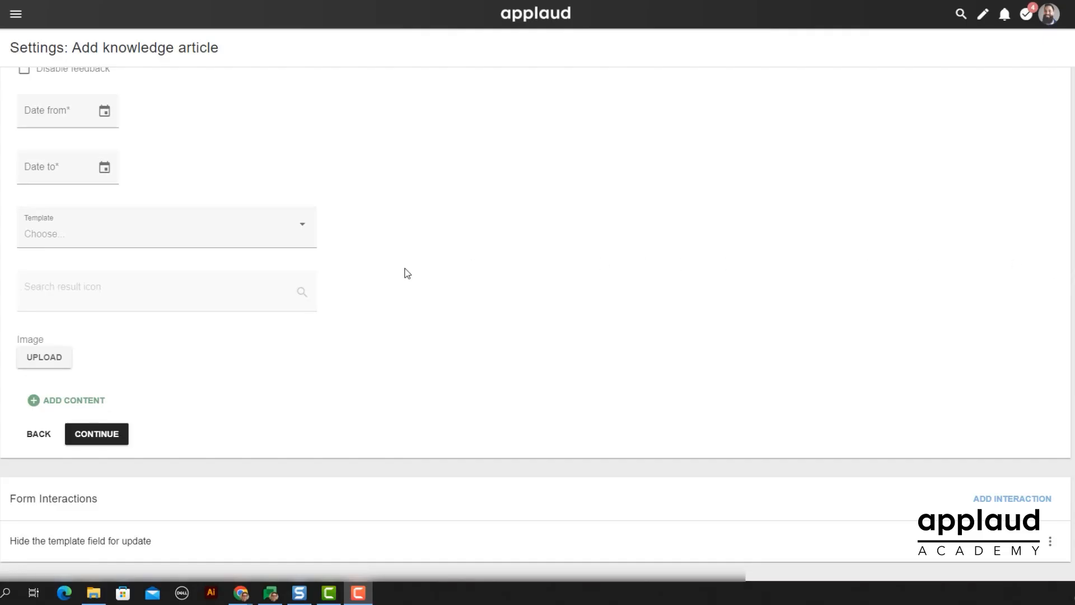
Step: Add a Submit Button field to the form with the id Custom article button and the button label Submit article
{"action": "left_click", "coordinate": [66, 398]}
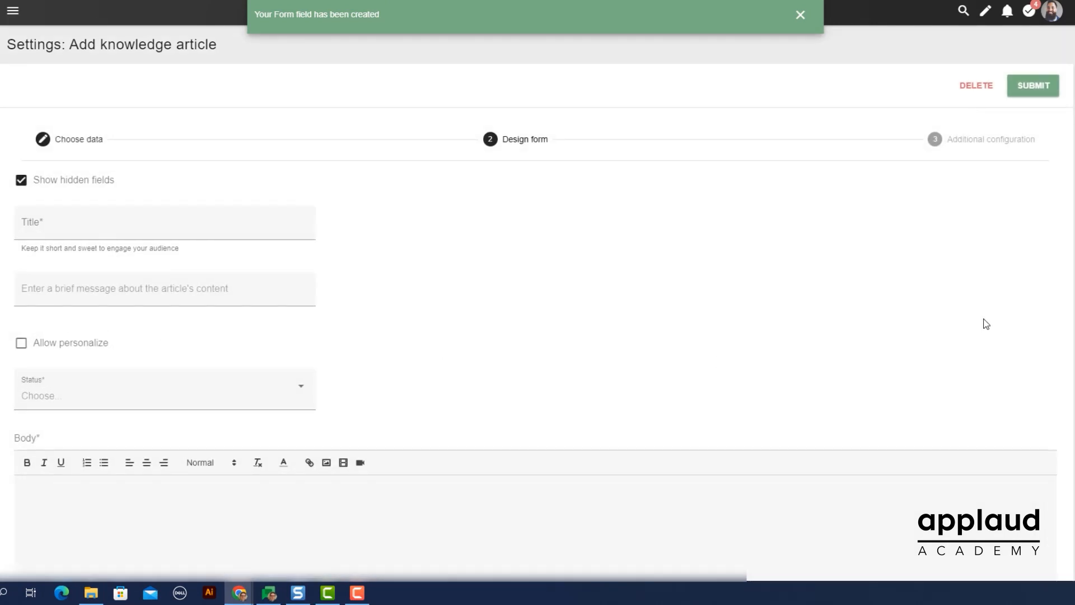
{"action": "scroll", "coordinate": [986, 324], "scroll_direction": "down", "scroll_amount": 15}
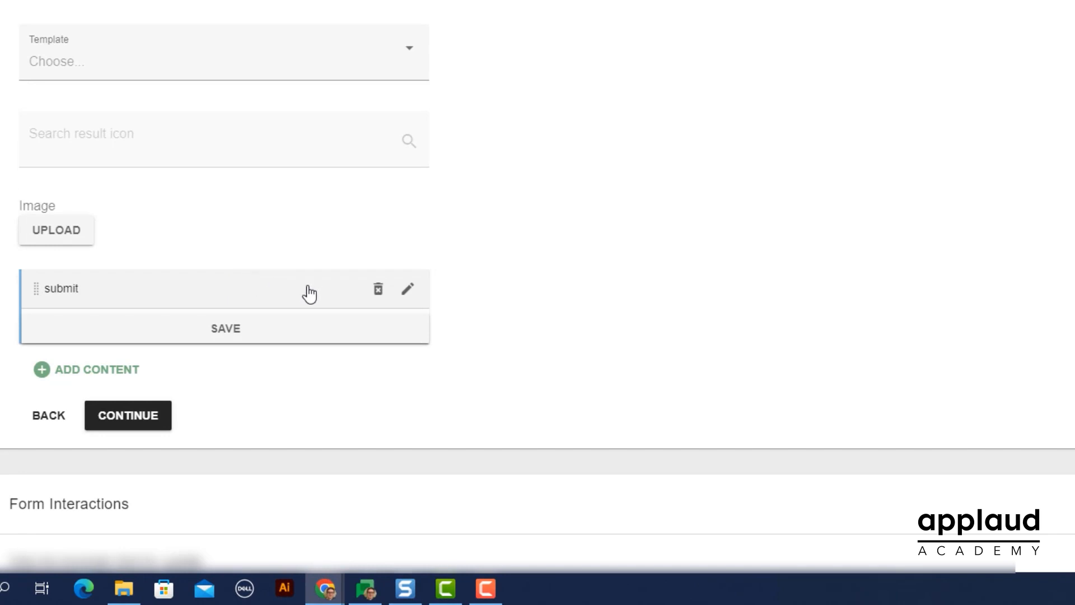
{"action": "left_click", "coordinate": [409, 289]}
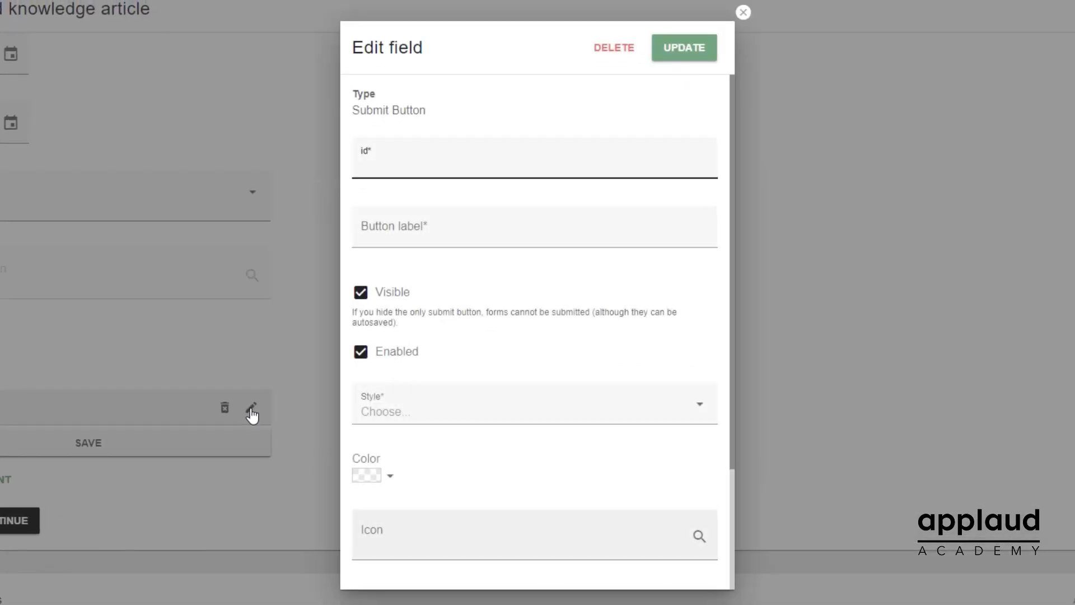
{"action": "type", "text": "Custom article button"}
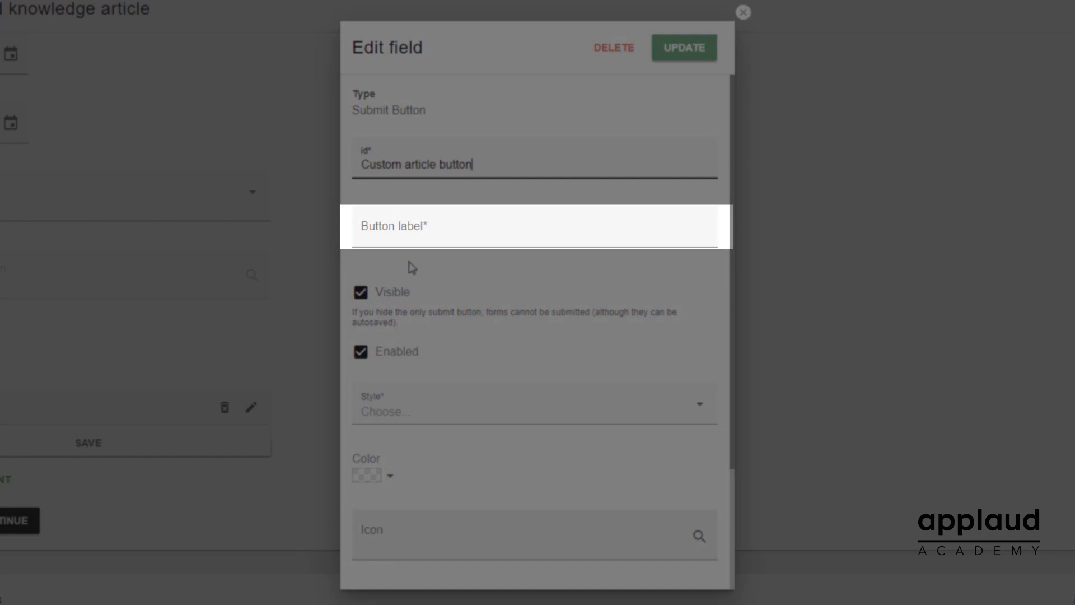
{"action": "left_click", "coordinate": [406, 243]}
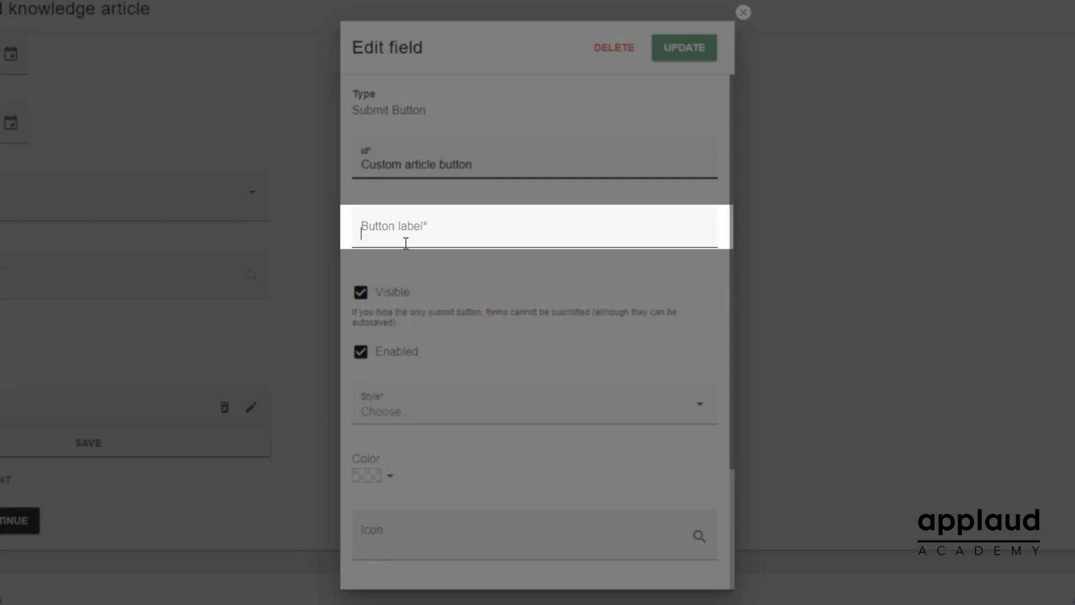
{"action": "type", "text": "Submit article"}
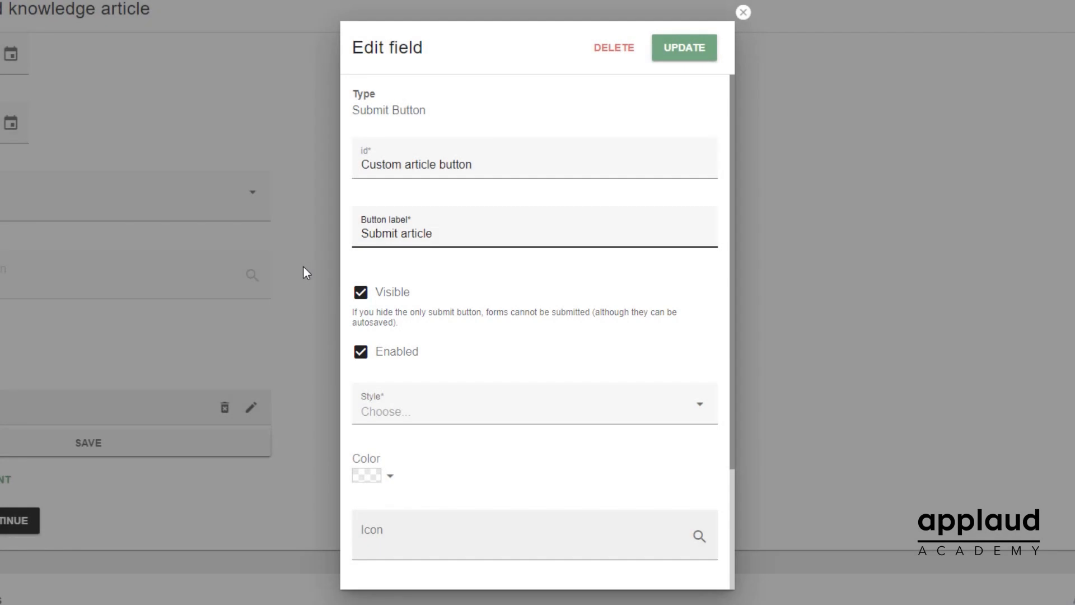
Step: Set the submit button's style to Regular and its weight to Normal
{"action": "left_click", "coordinate": [429, 413]}
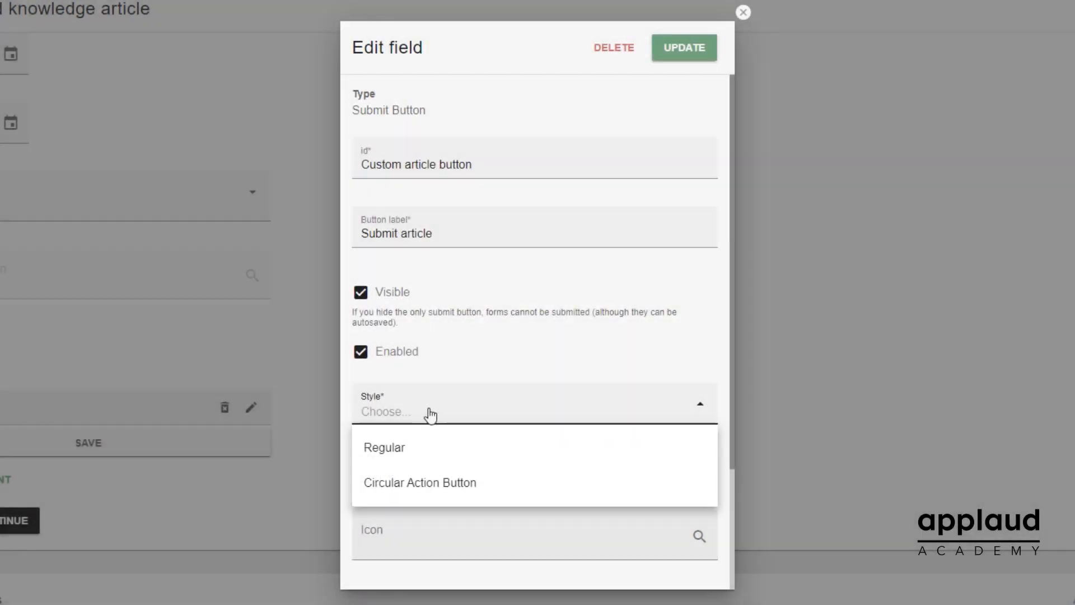
{"action": "left_click", "coordinate": [440, 454]}
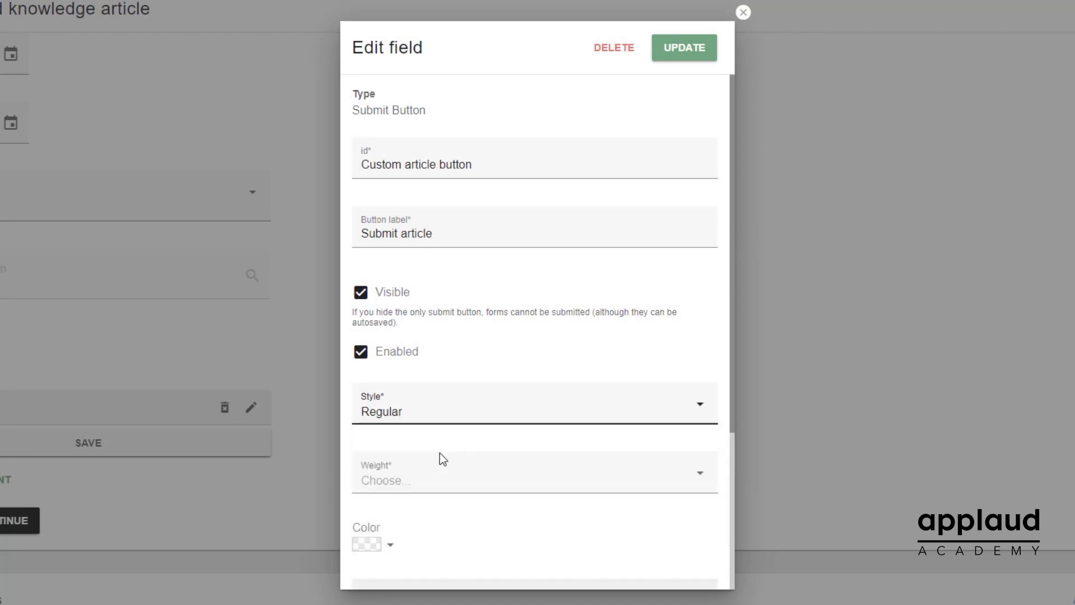
{"action": "left_click", "coordinate": [440, 474]}
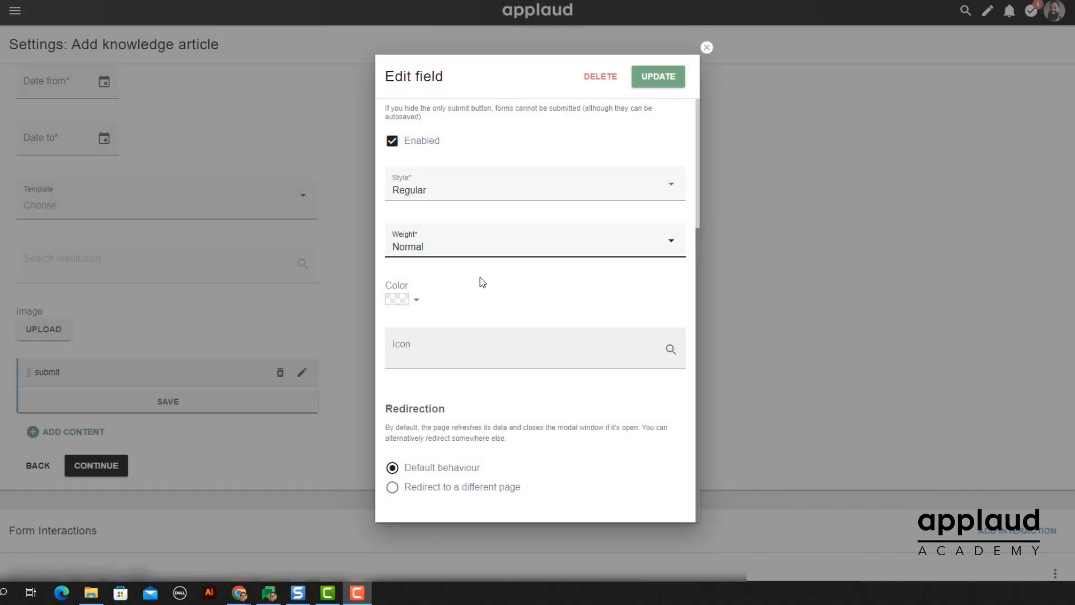
Step: Give the submit button a green color and the content-save icon
{"action": "left_click", "coordinate": [411, 301]}
{"action": "left_click", "coordinate": [436, 323]}
{"action": "left_click", "coordinate": [437, 355]}
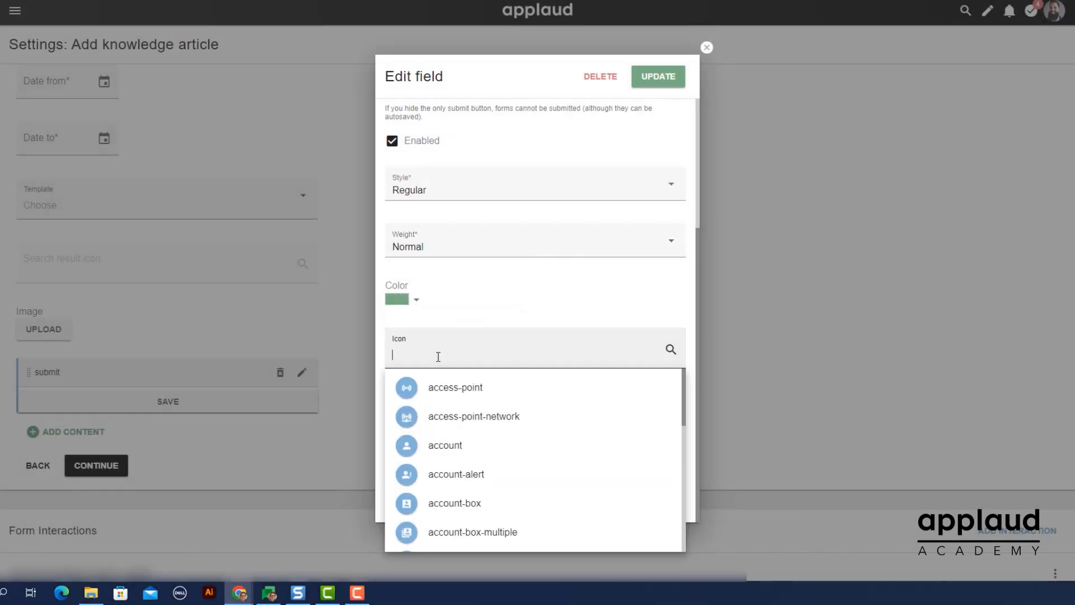
{"action": "type", "text": "Save"}
{"action": "left_click", "coordinate": [428, 387]}
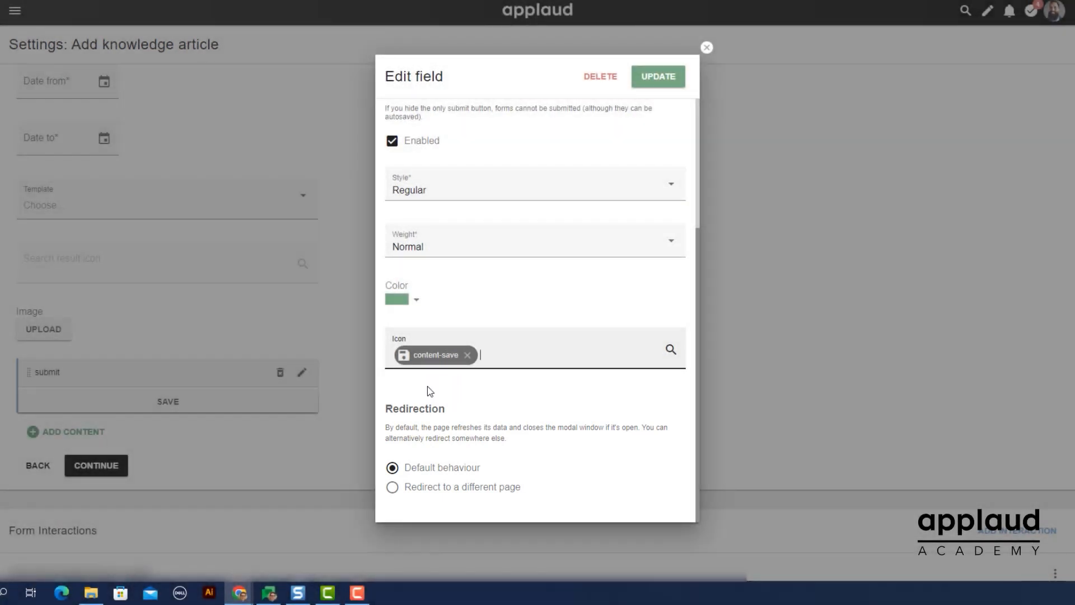
Step: Redirect the submit button to the Home page, opened as Regular, and update the field
{"action": "left_click", "coordinate": [392, 488]}
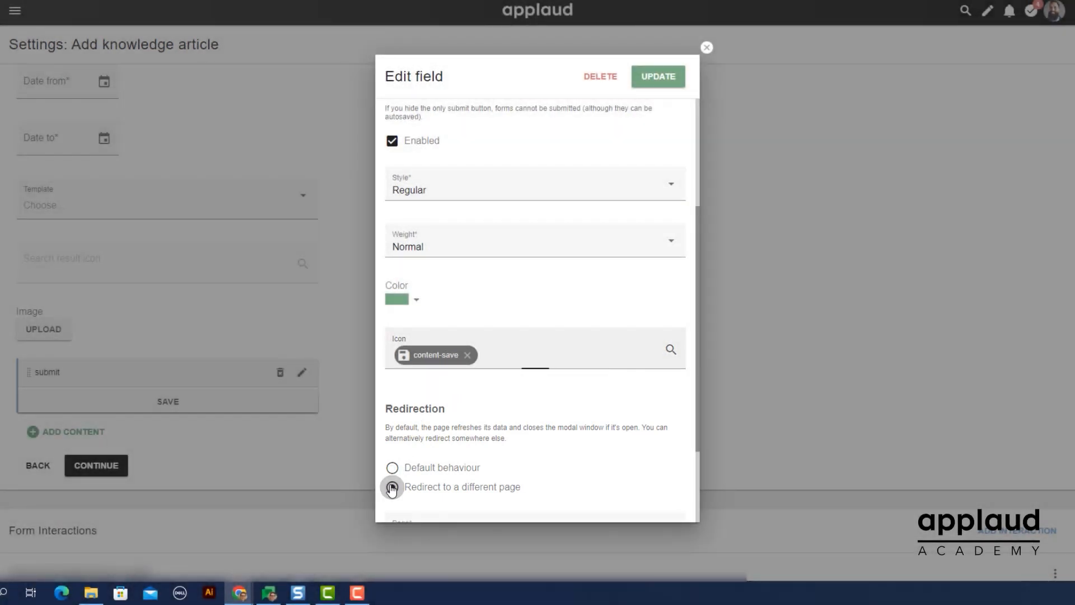
{"action": "scroll", "coordinate": [392, 487], "scroll_direction": "down", "scroll_amount": 2}
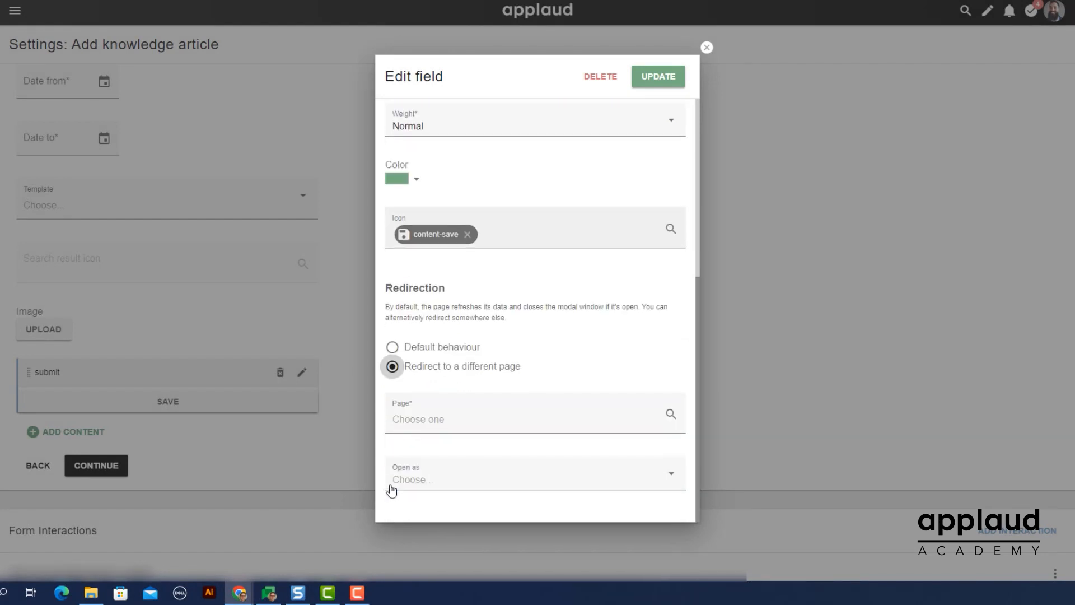
{"action": "left_click", "coordinate": [424, 420]}
{"action": "type", "text": "Home"}
{"action": "left_click", "coordinate": [425, 454]}
{"action": "left_click", "coordinate": [423, 467]}
{"action": "left_click", "coordinate": [413, 354]}
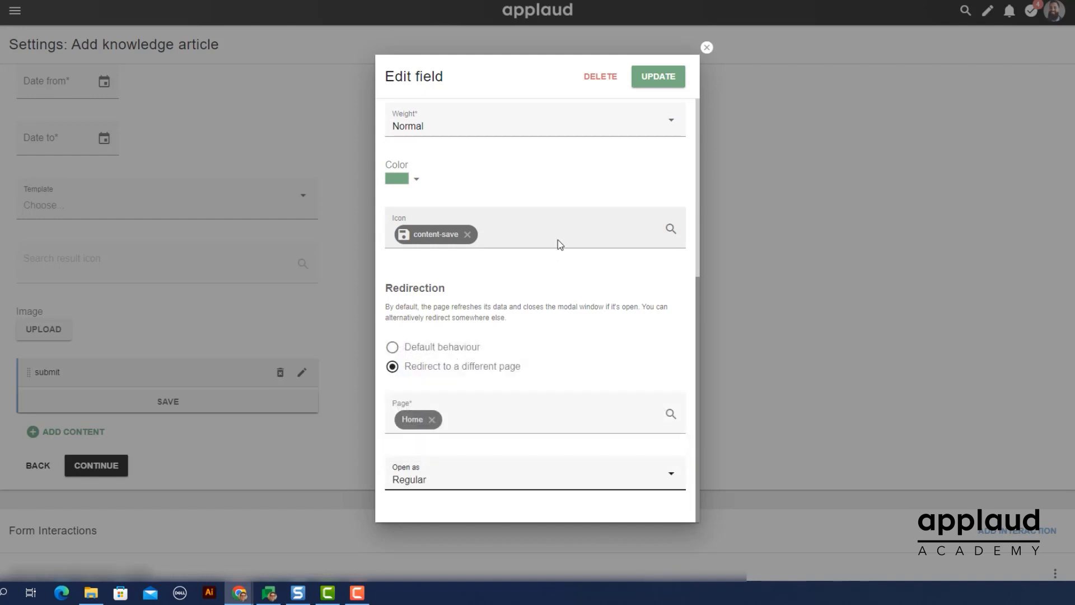
{"action": "left_click", "coordinate": [663, 79]}
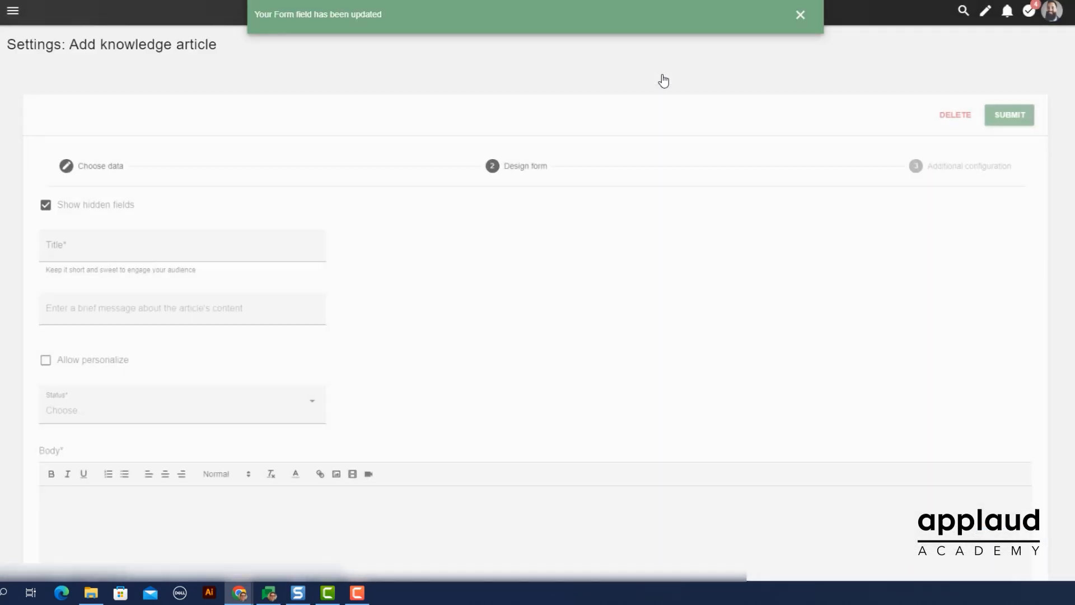
Step: In the submission settings, label the default submit button Default, set its weight to Normal, make it not visible and update it
{"action": "scroll", "coordinate": [663, 79], "scroll_direction": "down", "scroll_amount": 15}
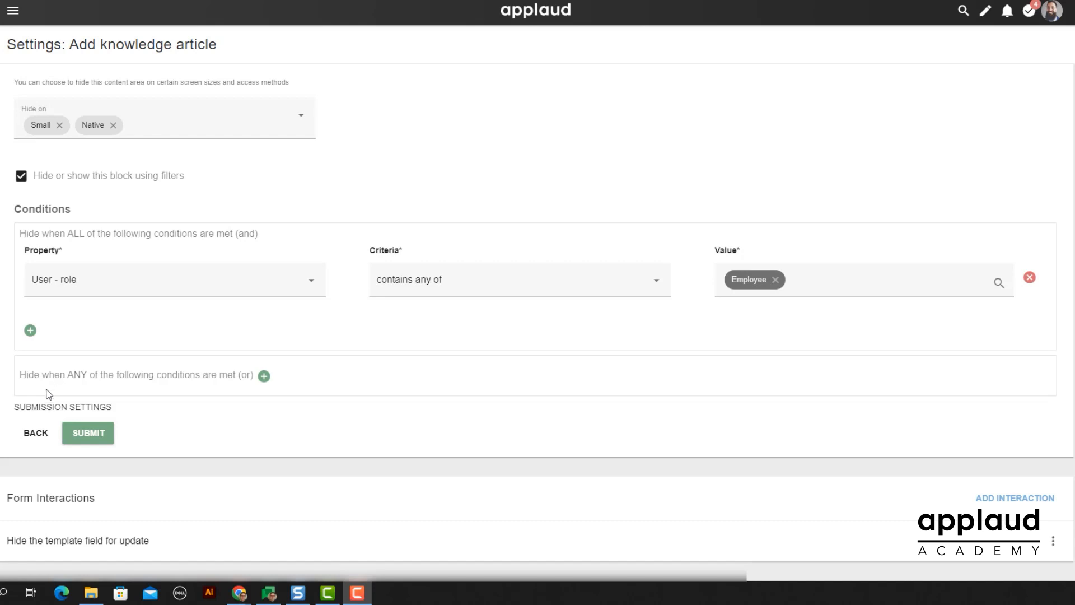
{"action": "left_click", "coordinate": [41, 408]}
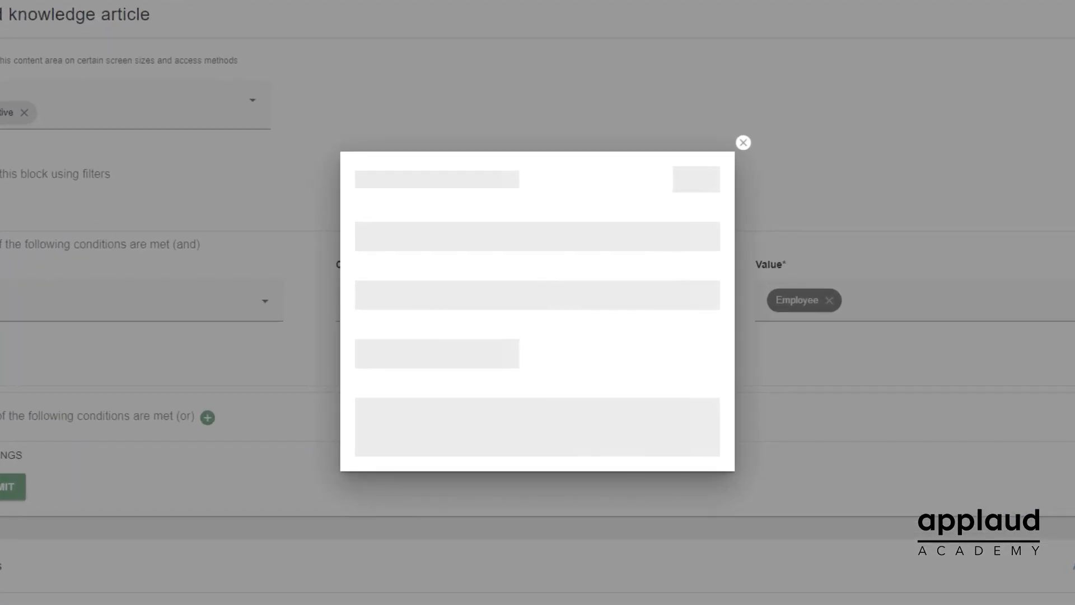
{"action": "type", "text": "Default"}
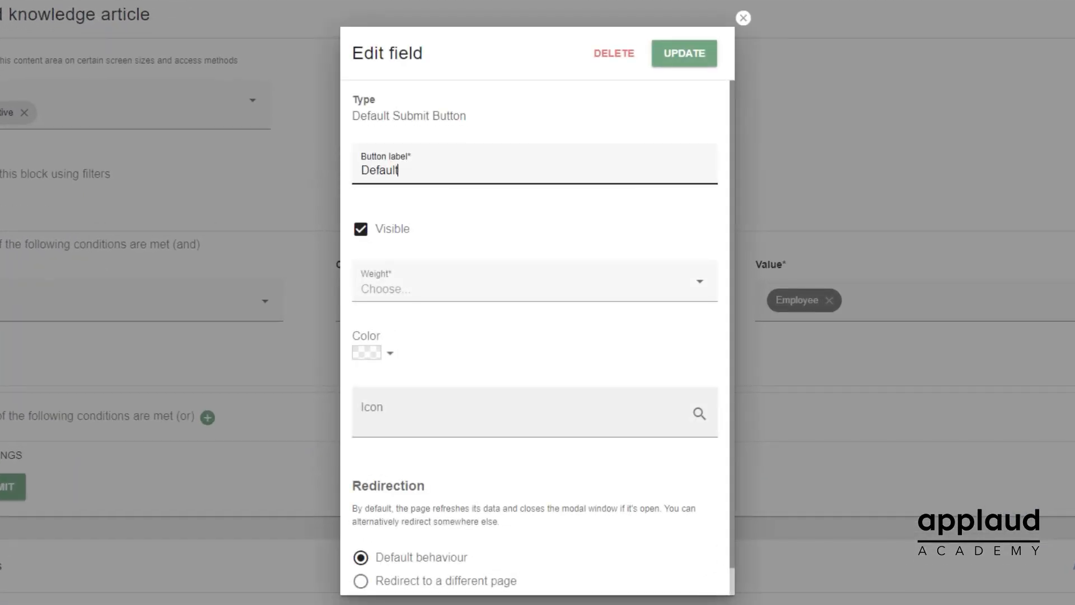
{"action": "left_click", "coordinate": [384, 289]}
{"action": "left_click", "coordinate": [381, 321]}
{"action": "left_click", "coordinate": [360, 229]}
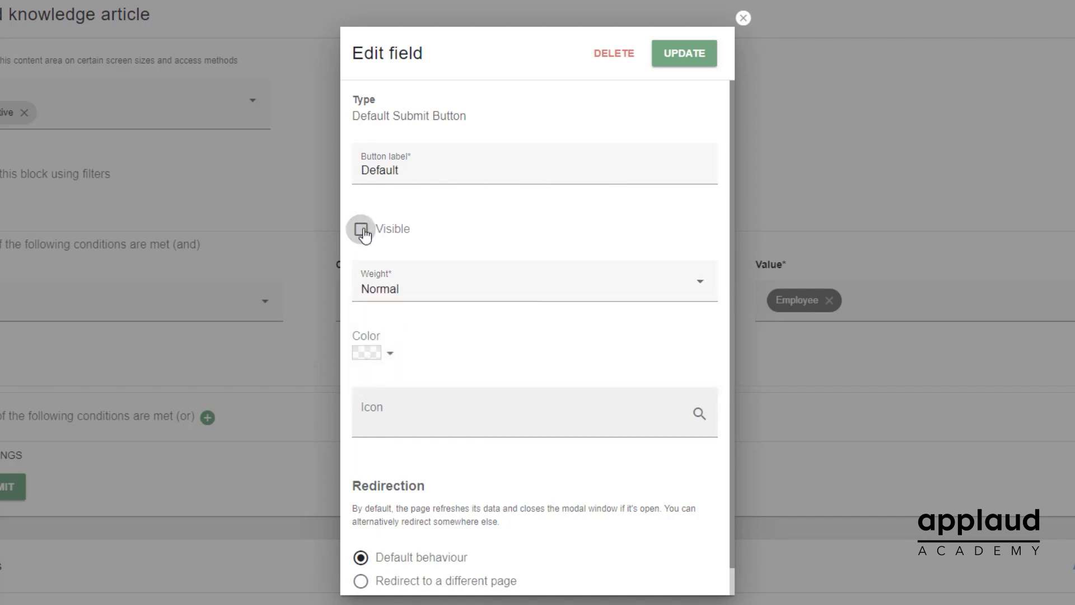
{"action": "left_click", "coordinate": [680, 62]}
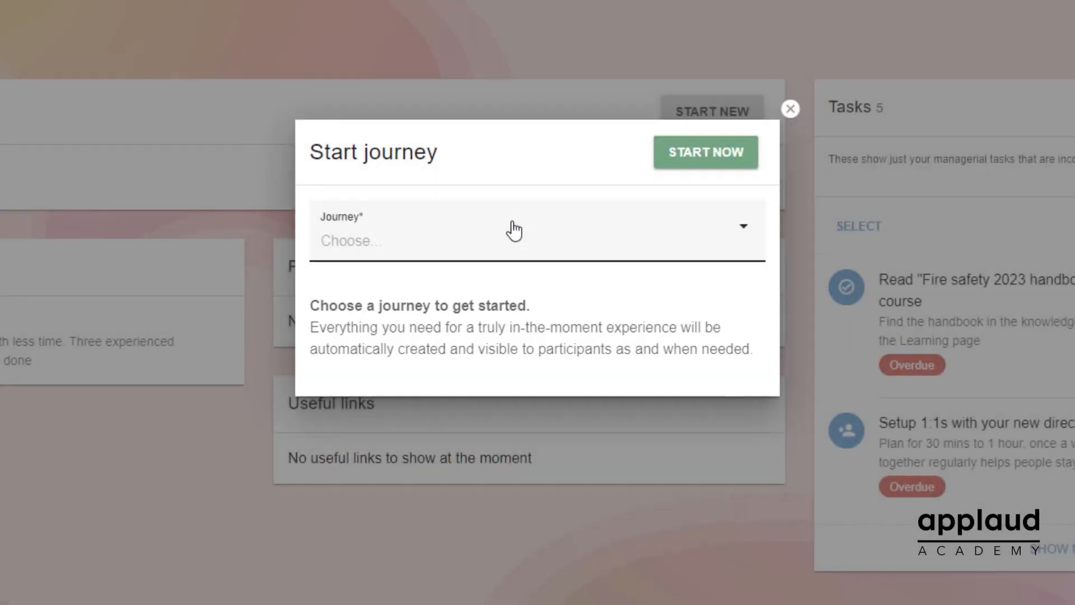
Step: Choose Transfer as the journey in the Start journey form and look through the resulting fields
{"action": "left_click", "coordinate": [511, 227]}
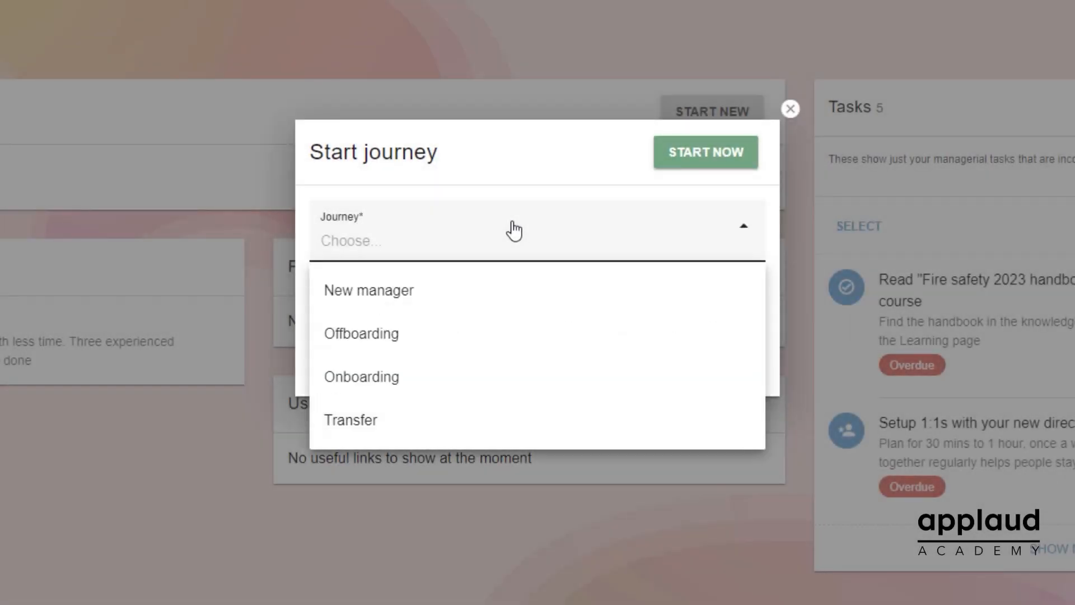
{"action": "left_click", "coordinate": [440, 428]}
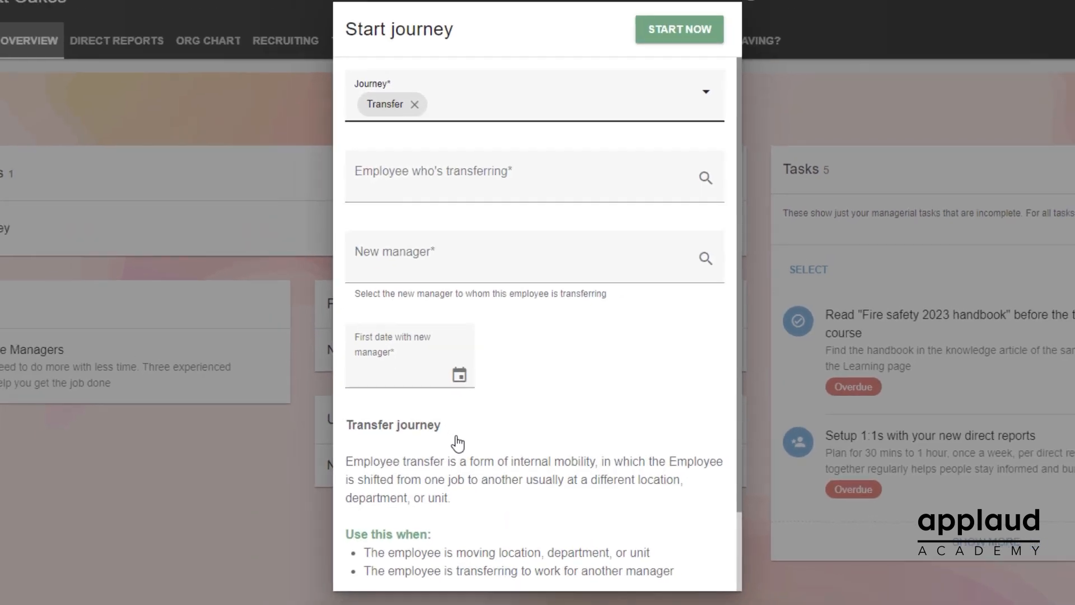
{"action": "scroll", "coordinate": [463, 447], "scroll_direction": "down", "scroll_amount": 2}
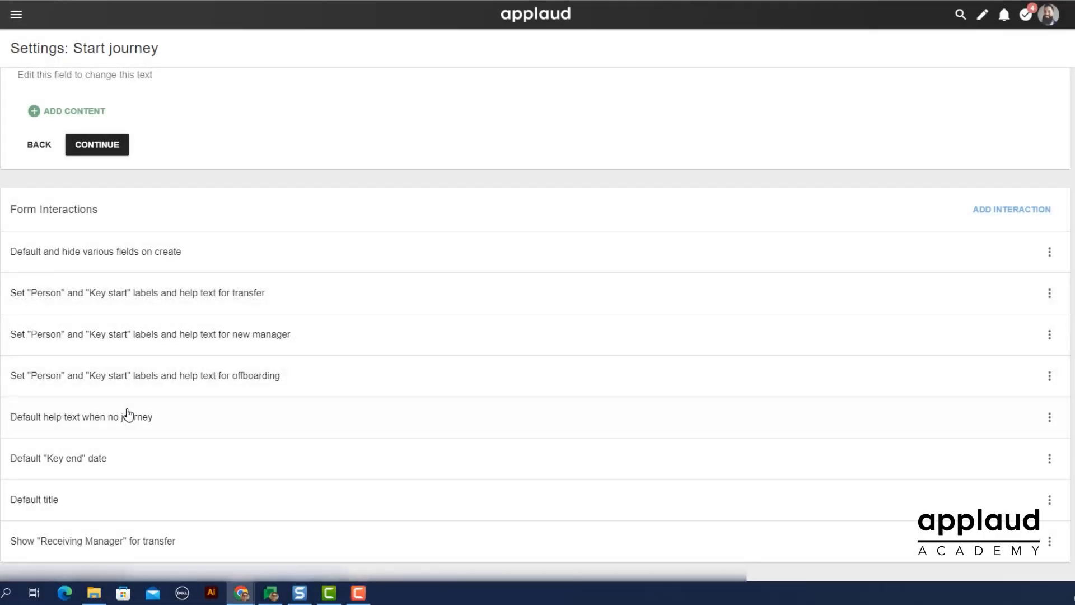
Step: Open the "Default help text when no journey" interaction and examine its condition and the value set by its action
{"action": "left_click", "coordinate": [128, 414]}
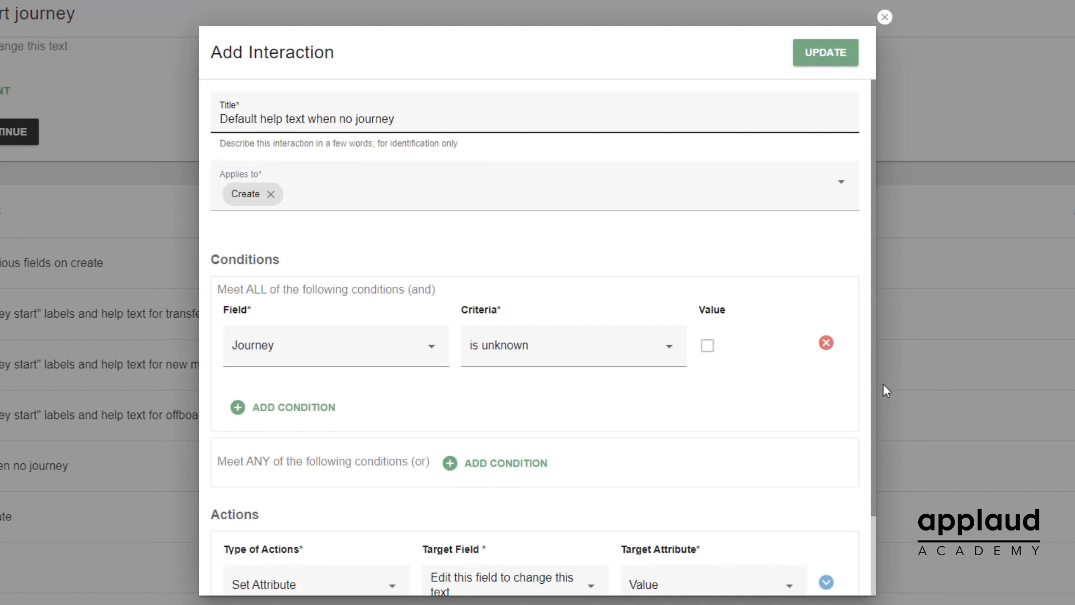
{"action": "scroll", "coordinate": [846, 407], "scroll_direction": "down", "scroll_amount": 2}
{"action": "left_click", "coordinate": [826, 499]}
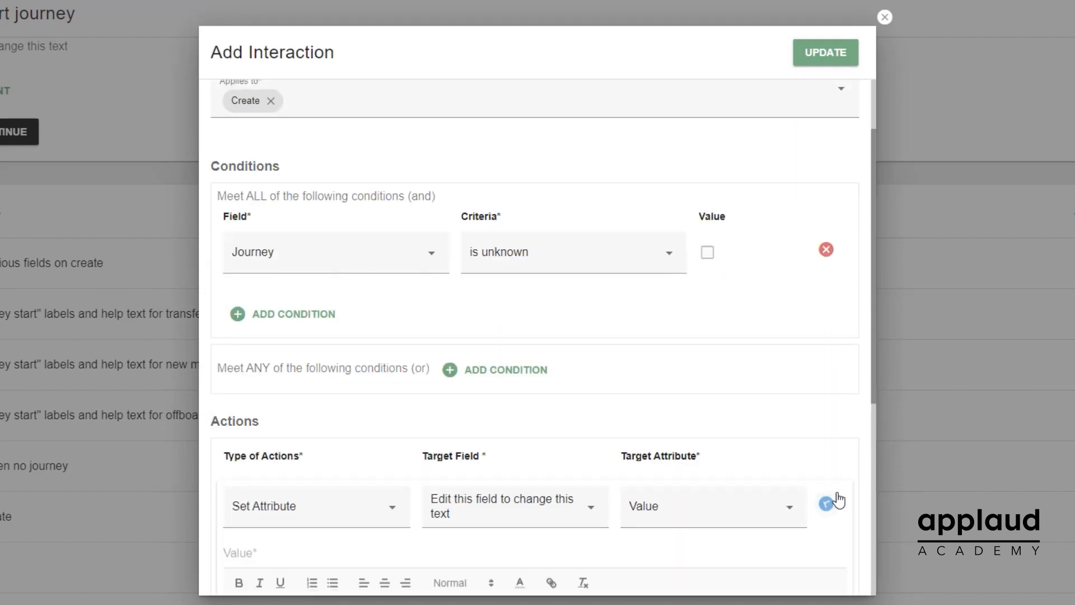
{"action": "scroll", "coordinate": [840, 498], "scroll_direction": "down", "scroll_amount": 5}
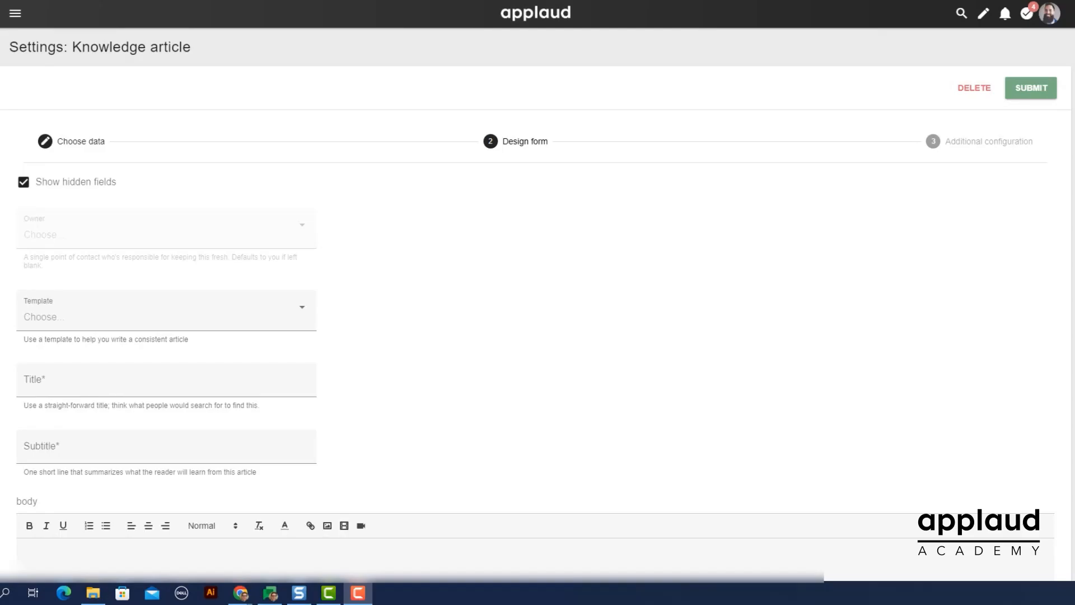
Step: Review the Knowledge article form's field design and its additional configuration settings
{"action": "scroll", "coordinate": [536, 314], "scroll_direction": "down", "scroll_amount": 8}
{"action": "scroll", "coordinate": [536, 314], "scroll_direction": "down", "scroll_amount": 6}
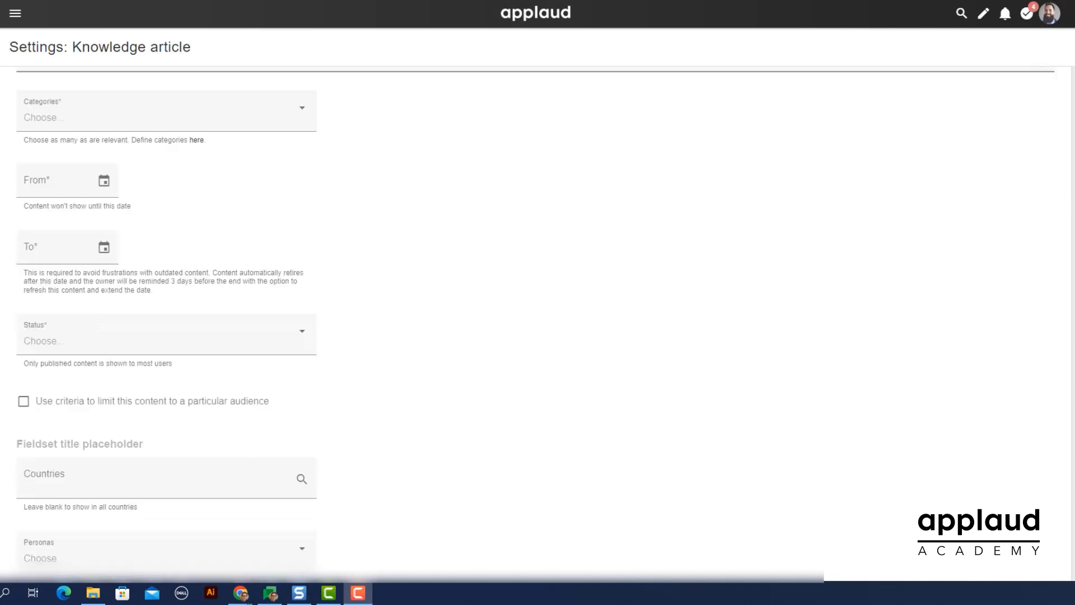
{"action": "scroll", "coordinate": [536, 314], "scroll_direction": "down", "scroll_amount": 10}
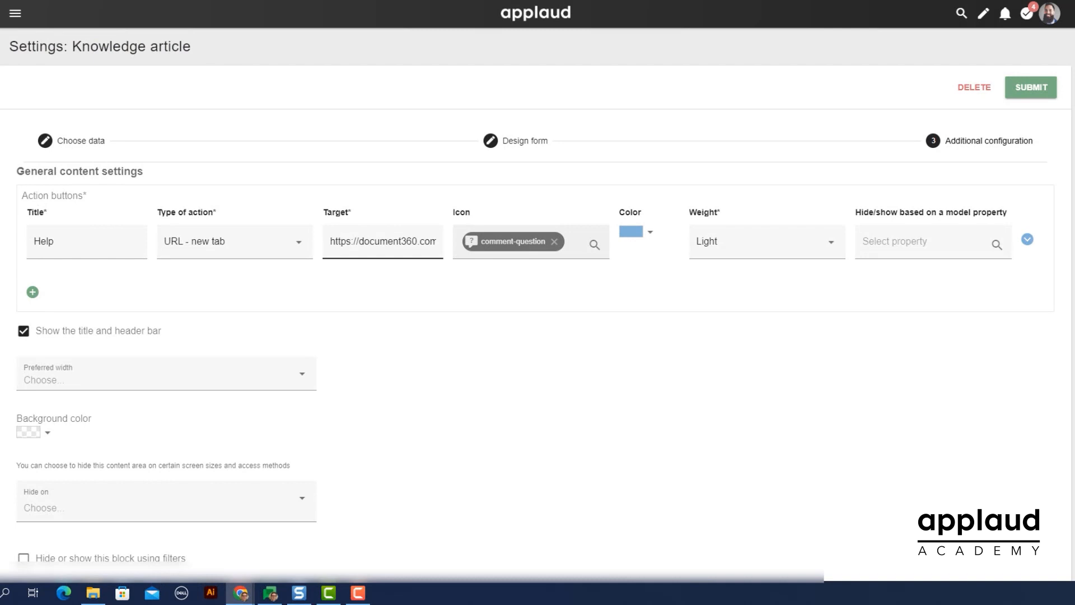
{"action": "scroll", "coordinate": [536, 314], "scroll_direction": "down", "scroll_amount": 8}
{"action": "scroll", "coordinate": [535, 313], "scroll_direction": "down", "scroll_amount": 2}
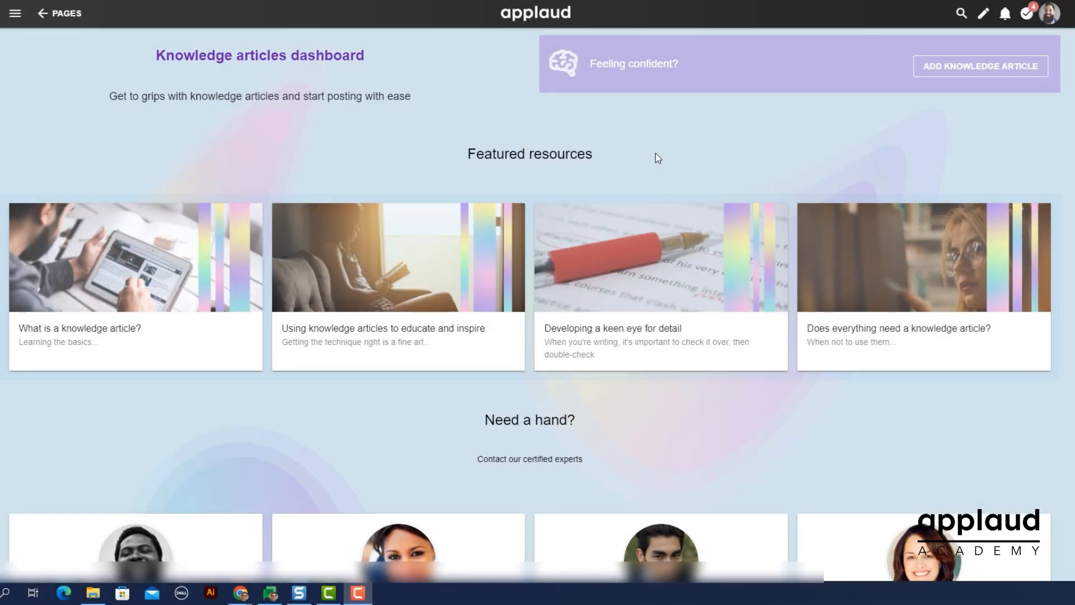
Step: Start a new knowledge article from the dashboard with the Troubleshooting template and look through the prefilled form
{"action": "left_click", "coordinate": [985, 71]}
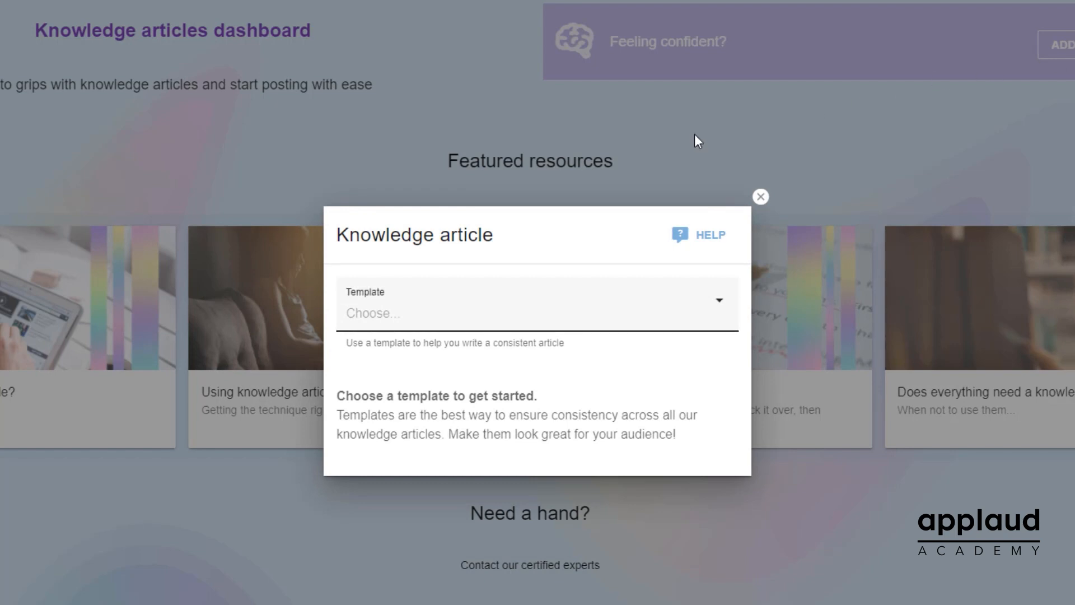
{"action": "left_click", "coordinate": [436, 327]}
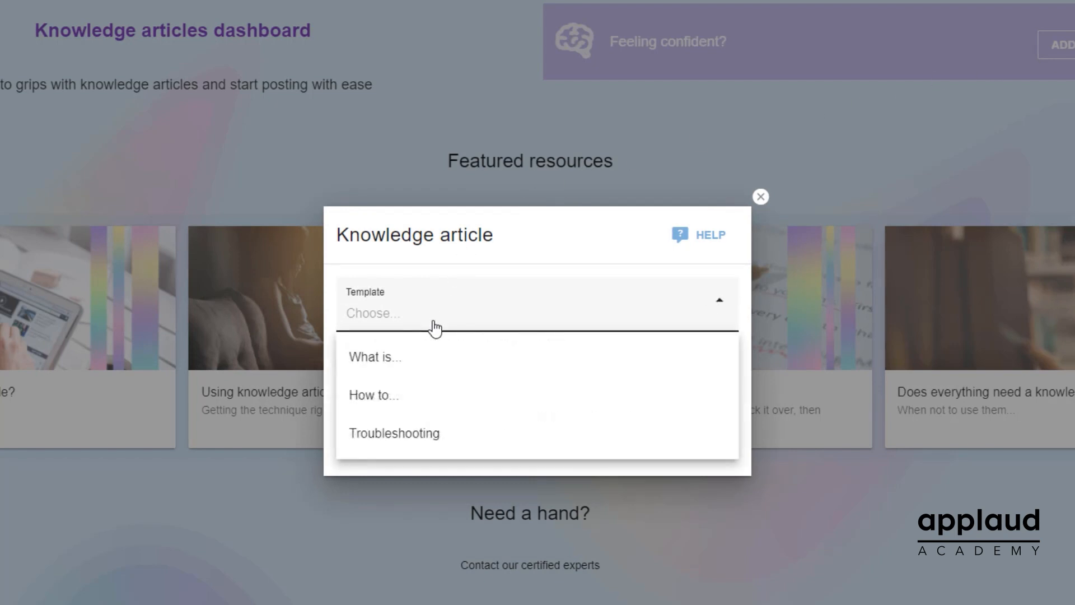
{"action": "left_click", "coordinate": [424, 447]}
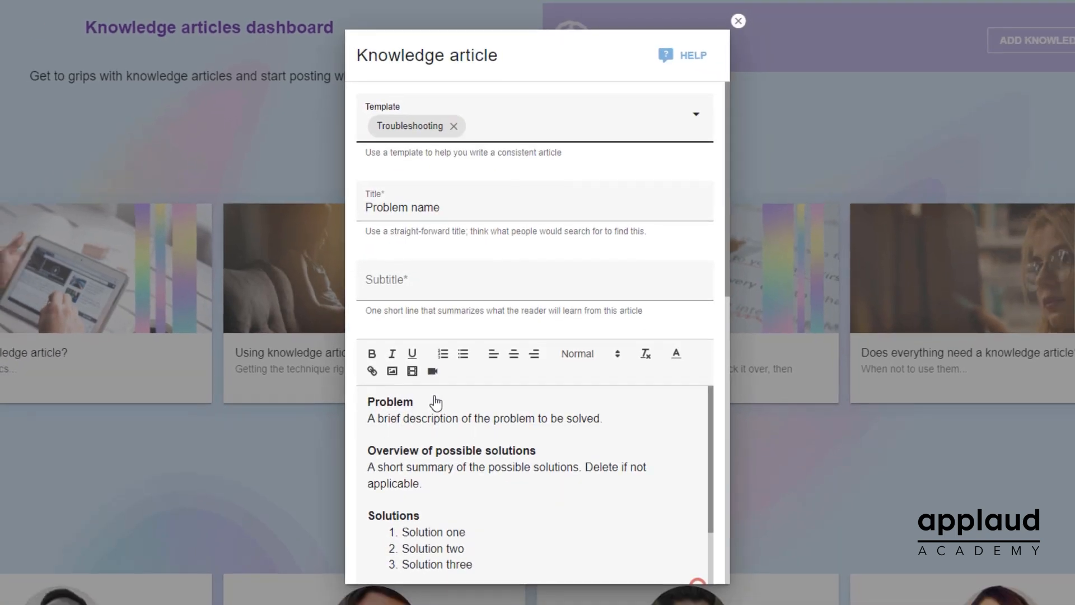
{"action": "scroll", "coordinate": [435, 403], "scroll_direction": "down", "scroll_amount": 2}
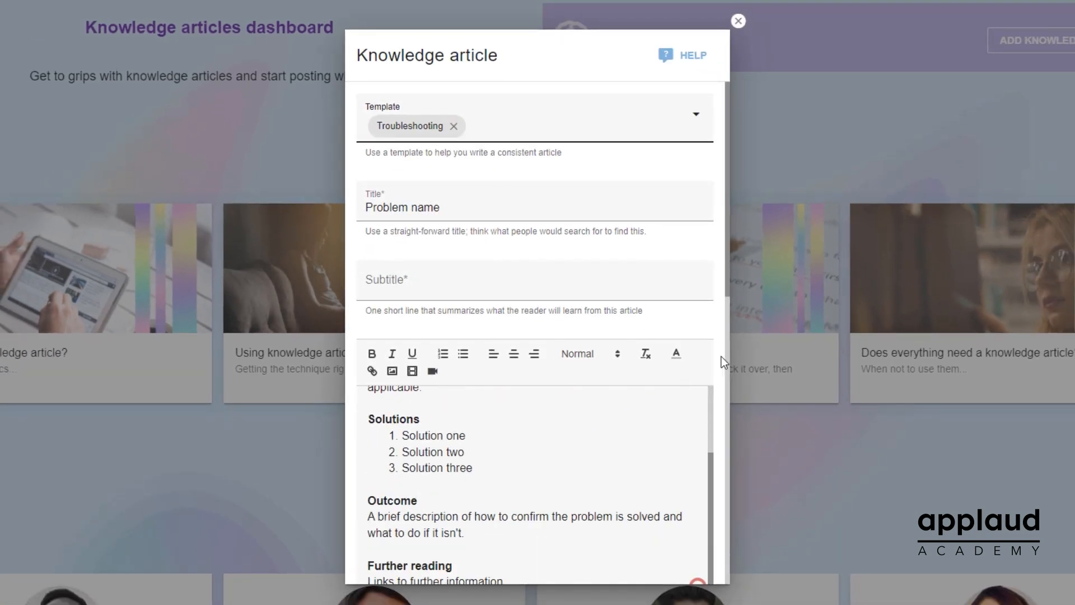
{"action": "scroll", "coordinate": [724, 355], "scroll_direction": "down", "scroll_amount": 6}
{"action": "scroll", "coordinate": [724, 355], "scroll_direction": "down", "scroll_amount": 6}
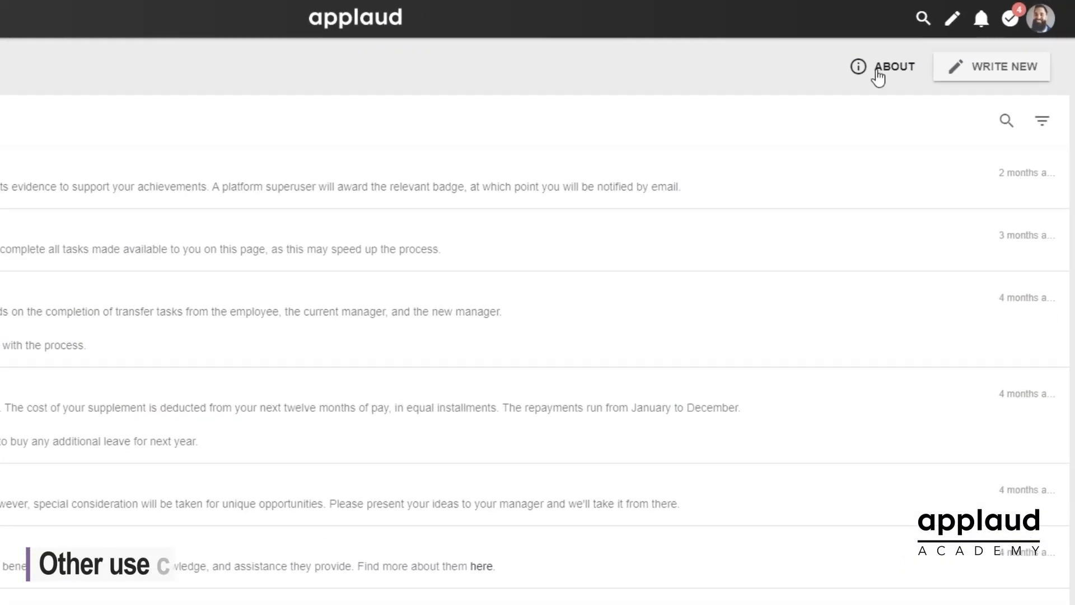
Step: Start a new FAQ and enter a question beginning "When should I receive my"
{"action": "left_click", "coordinate": [1006, 74]}
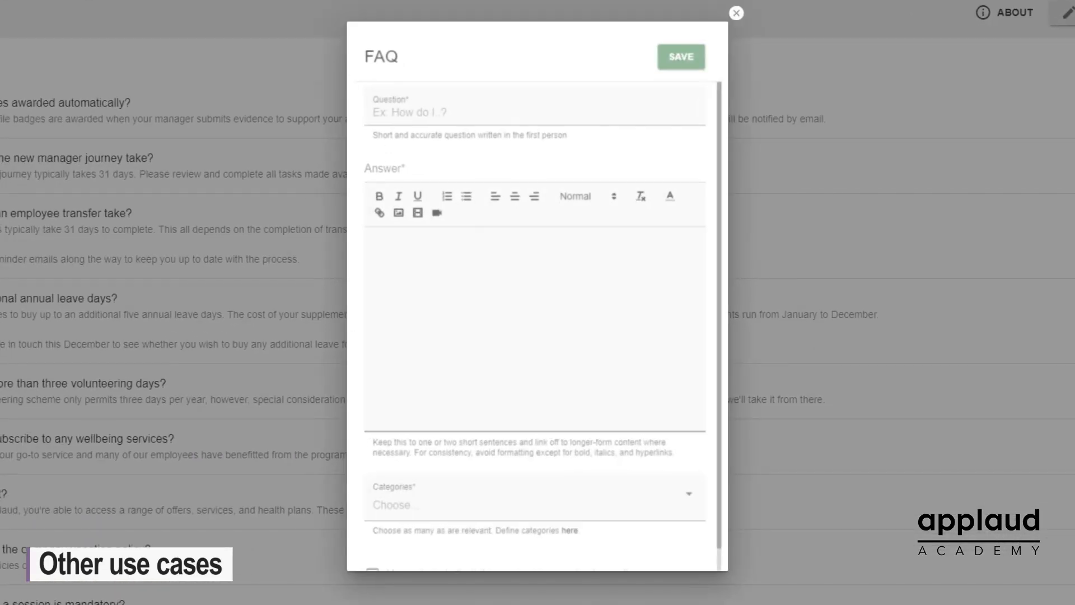
{"action": "left_click", "coordinate": [392, 110]}
{"action": "type", "text": "When shoul"}
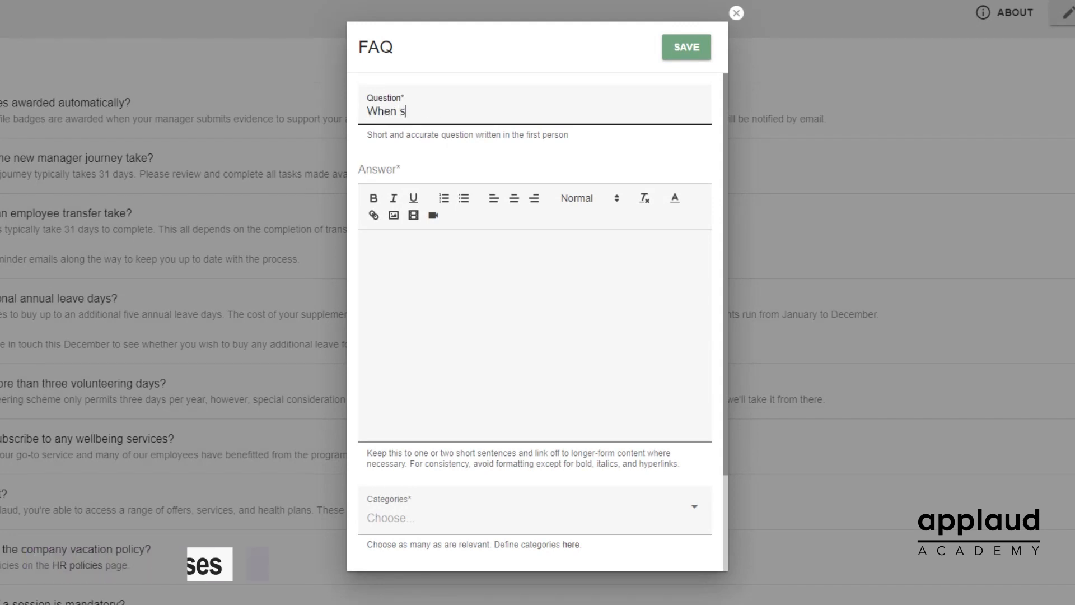
{"action": "type", "text": "d I receive my"}
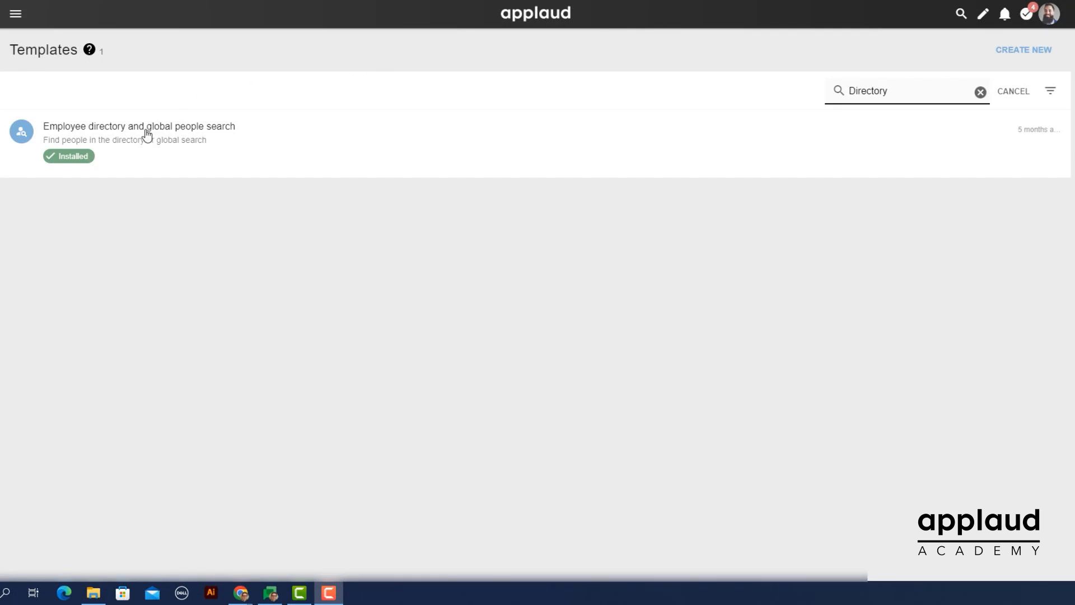
Step: Open the "Employee directory and global people search" template and look through the Directory page's people sections
{"action": "left_click", "coordinate": [123, 155]}
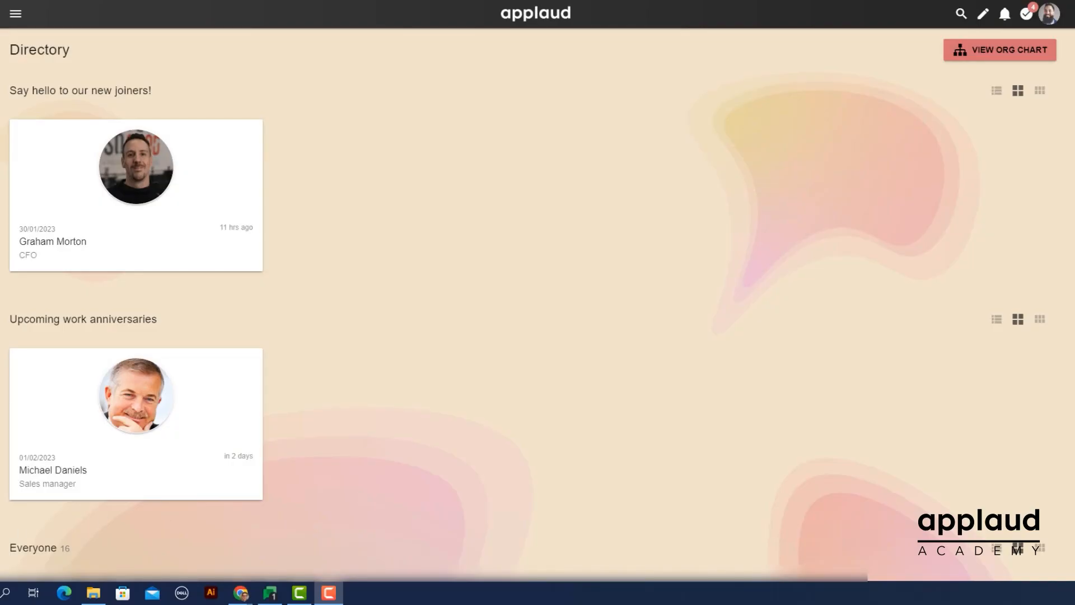
{"action": "scroll", "coordinate": [537, 302], "scroll_direction": "down", "scroll_amount": 7}
{"action": "scroll", "coordinate": [538, 302], "scroll_direction": "down", "scroll_amount": 8}
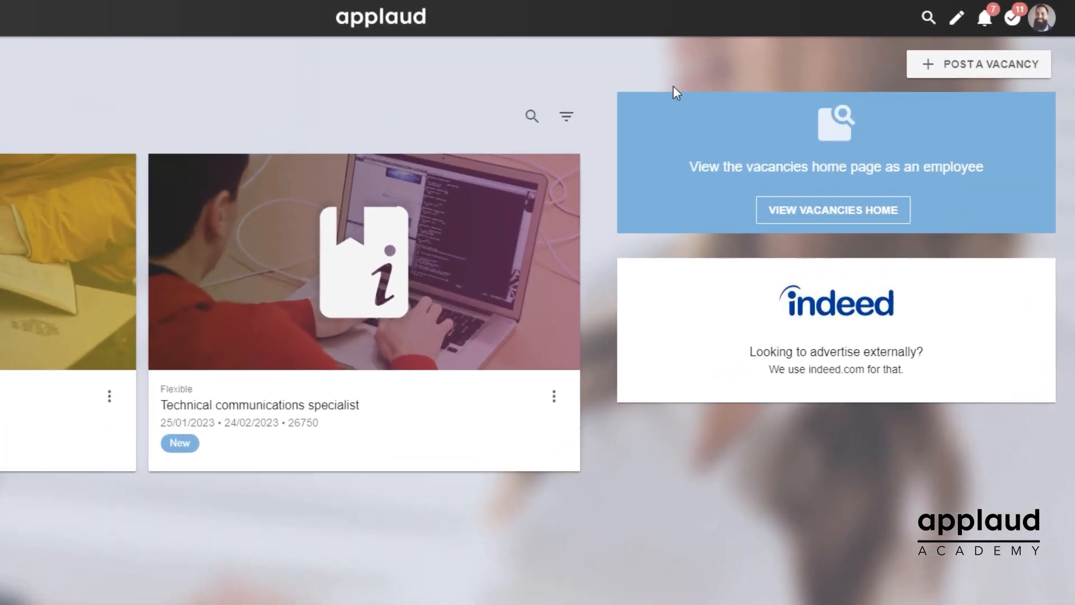
Step: Open the form for posting a new vacancy and go to its Hiring manager field
{"action": "left_click", "coordinate": [913, 78]}
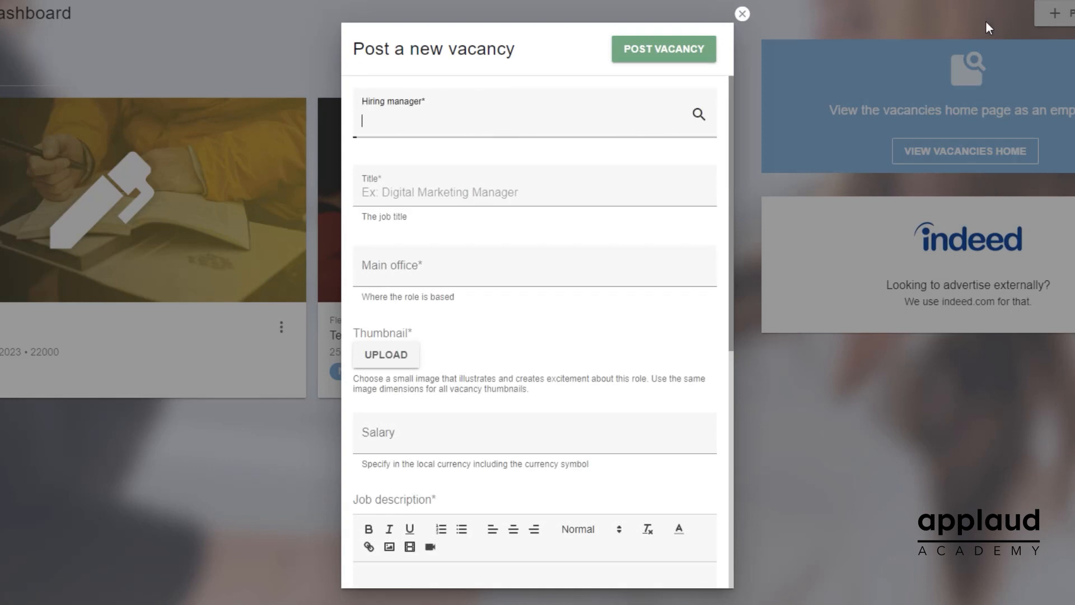
{"action": "left_click", "coordinate": [429, 131]}
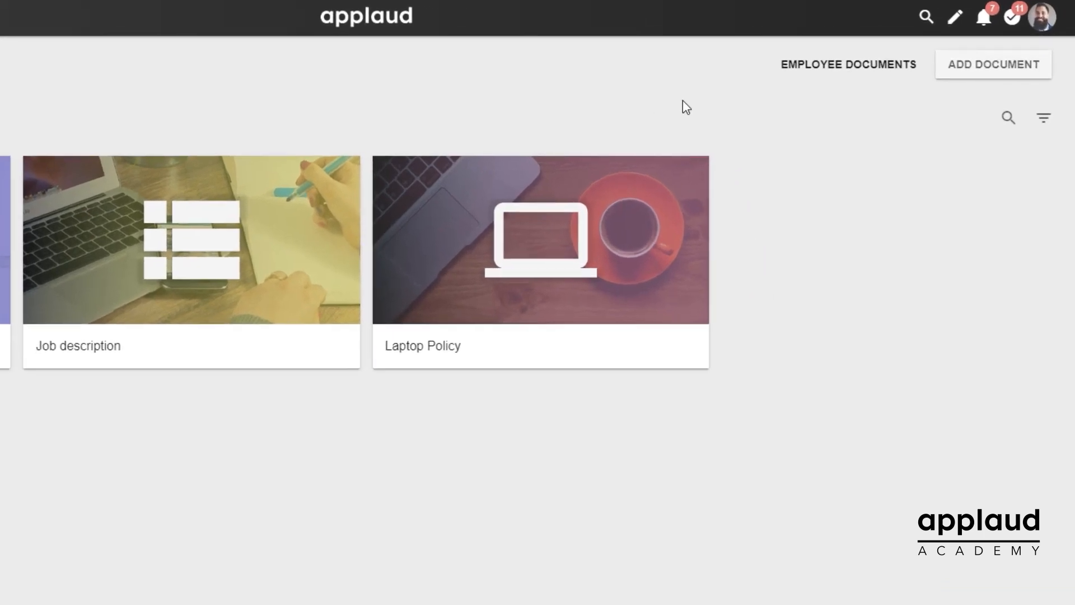
Step: Start a new document named "Annual performance" and open the form for adding an employee document
{"action": "left_click", "coordinate": [954, 77]}
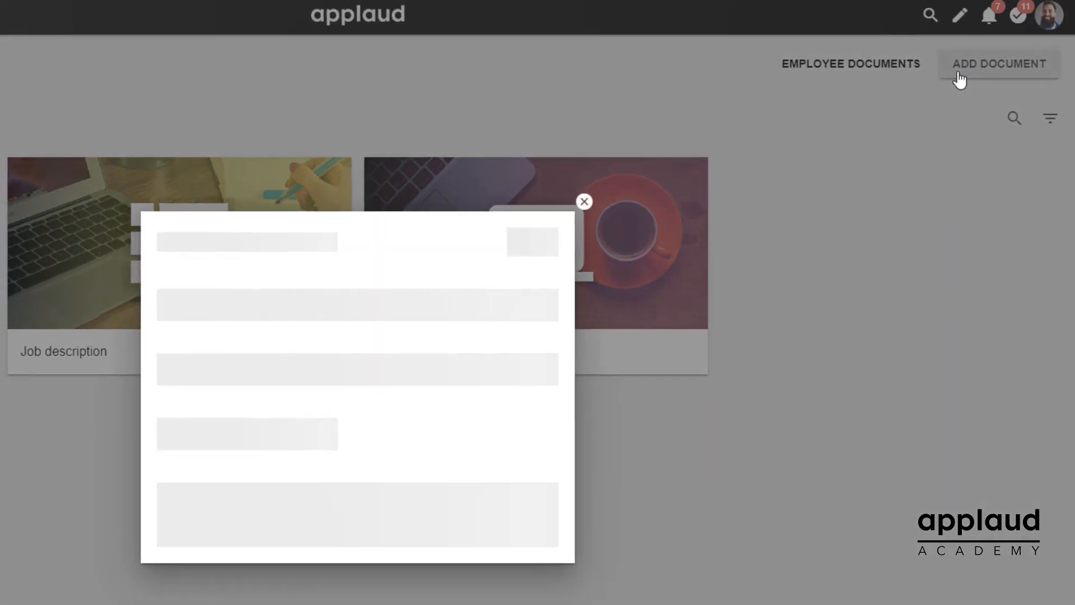
{"action": "left_click", "coordinate": [537, 258]}
{"action": "type", "text": "Annual"}
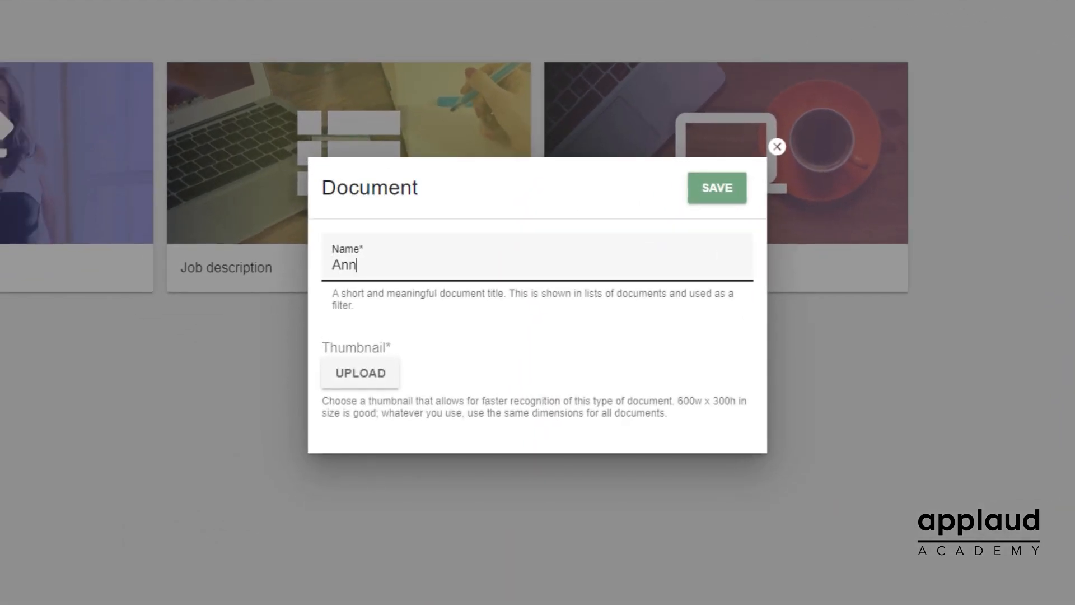
{"action": "type", "text": " performance"}
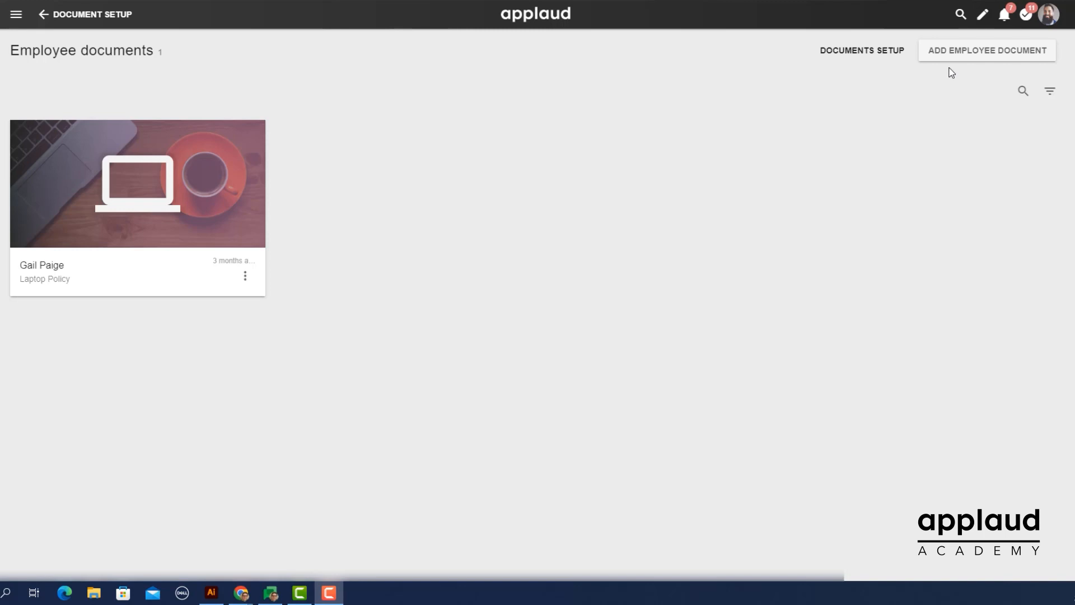
{"action": "left_click", "coordinate": [953, 54]}
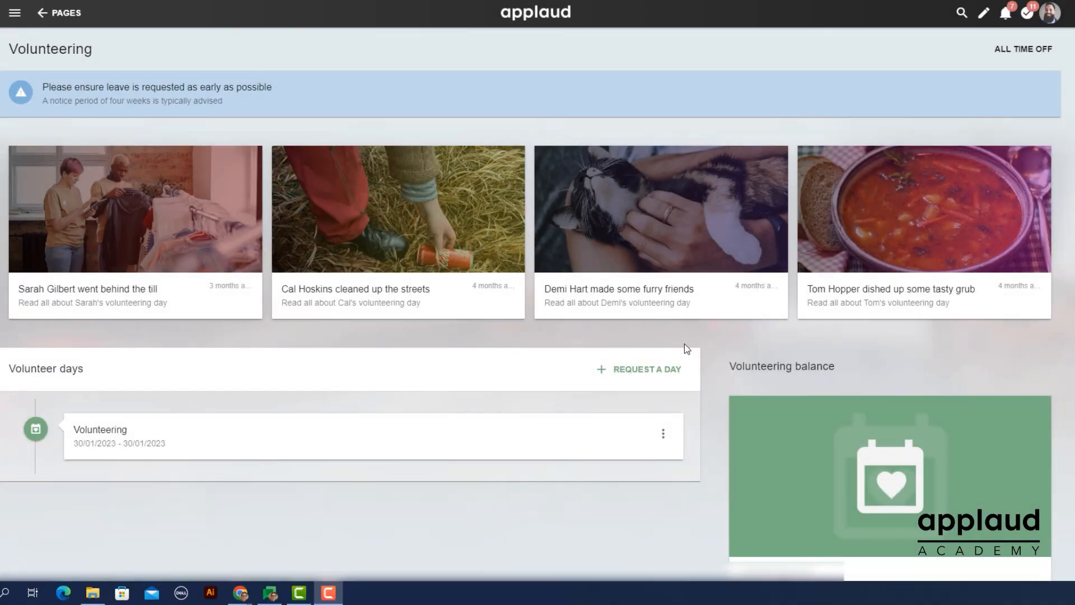
Step: Open the volunteer day request form and examine the condition and action of its "Default leave plan to volunteering" interaction
{"action": "left_click", "coordinate": [656, 369]}
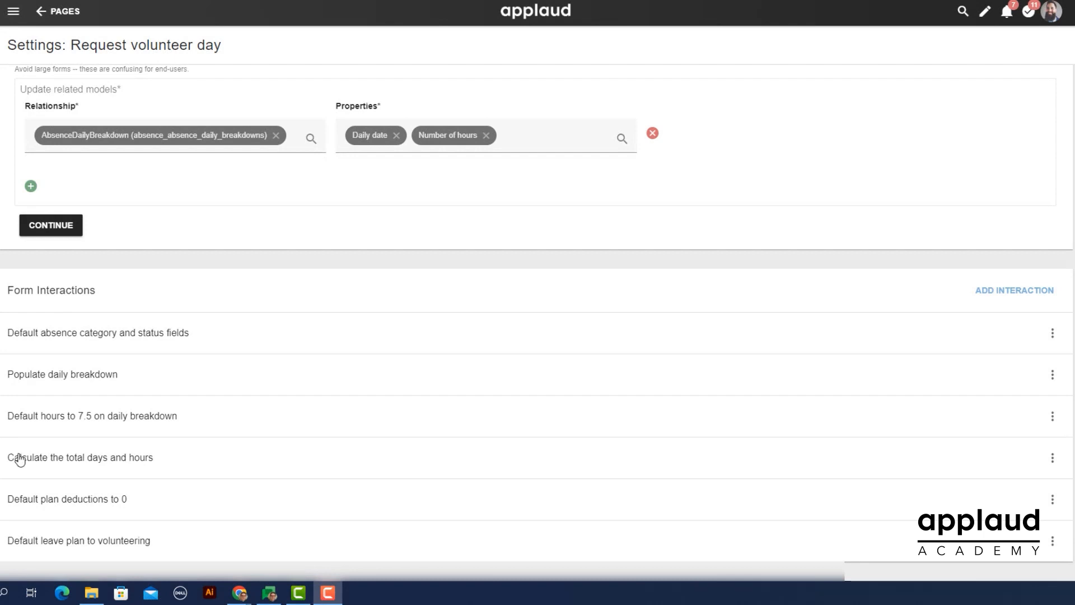
{"action": "left_click", "coordinate": [108, 541]}
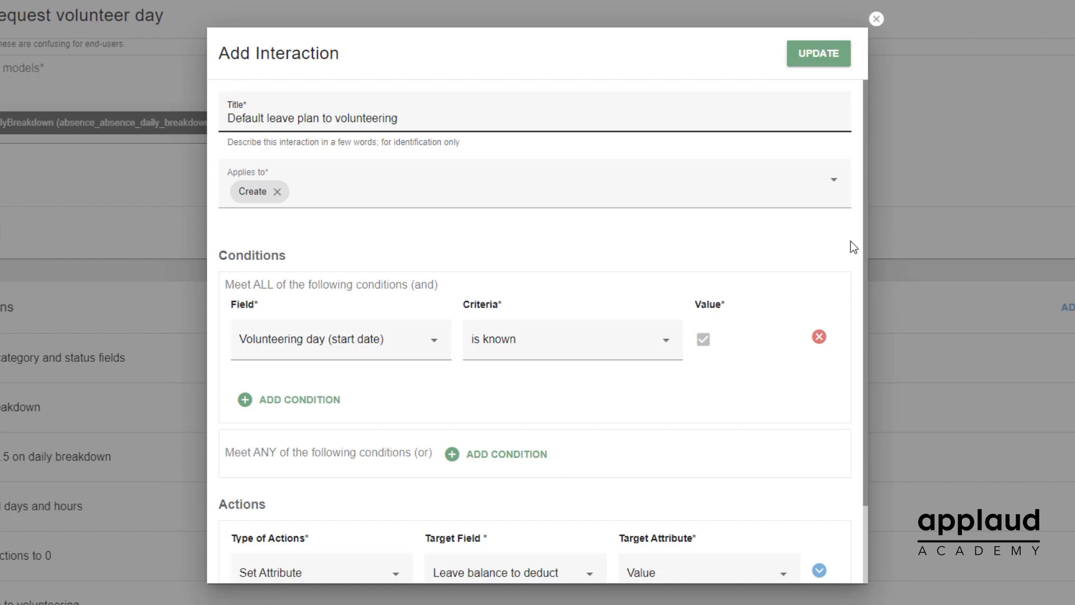
{"action": "scroll", "coordinate": [854, 247], "scroll_direction": "down", "scroll_amount": 2}
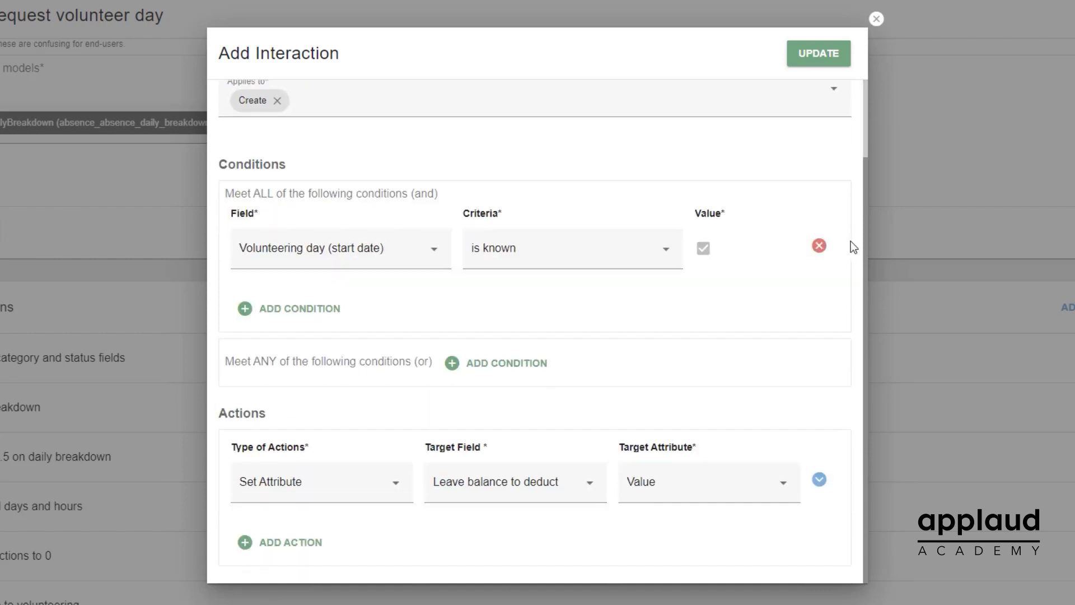
{"action": "left_click", "coordinate": [821, 479]}
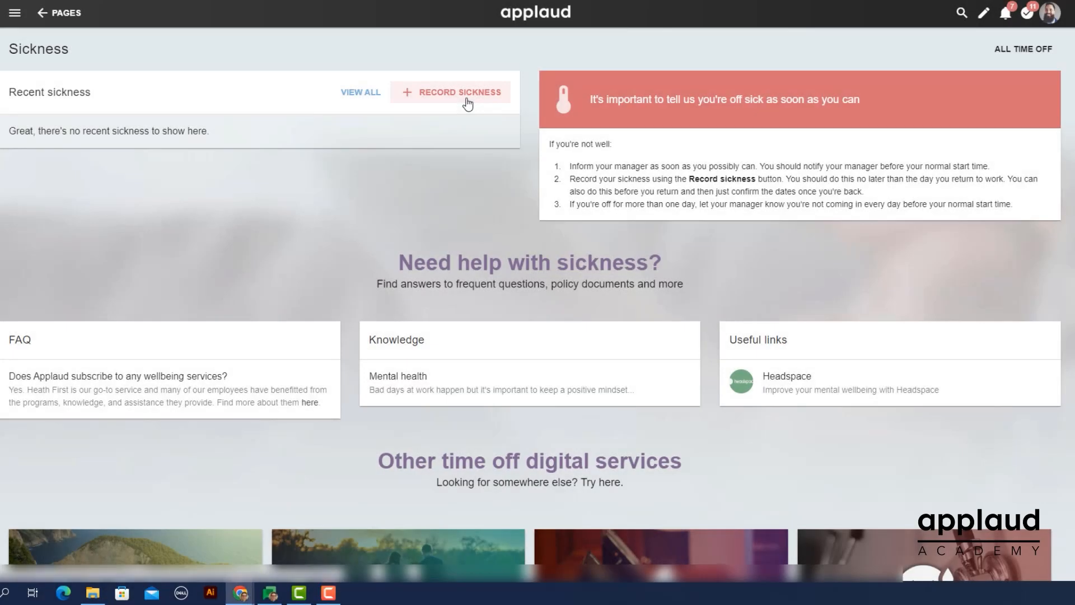
Step: Start a sickness record and choose Other as the underlying sickness reason
{"action": "left_click", "coordinate": [466, 100]}
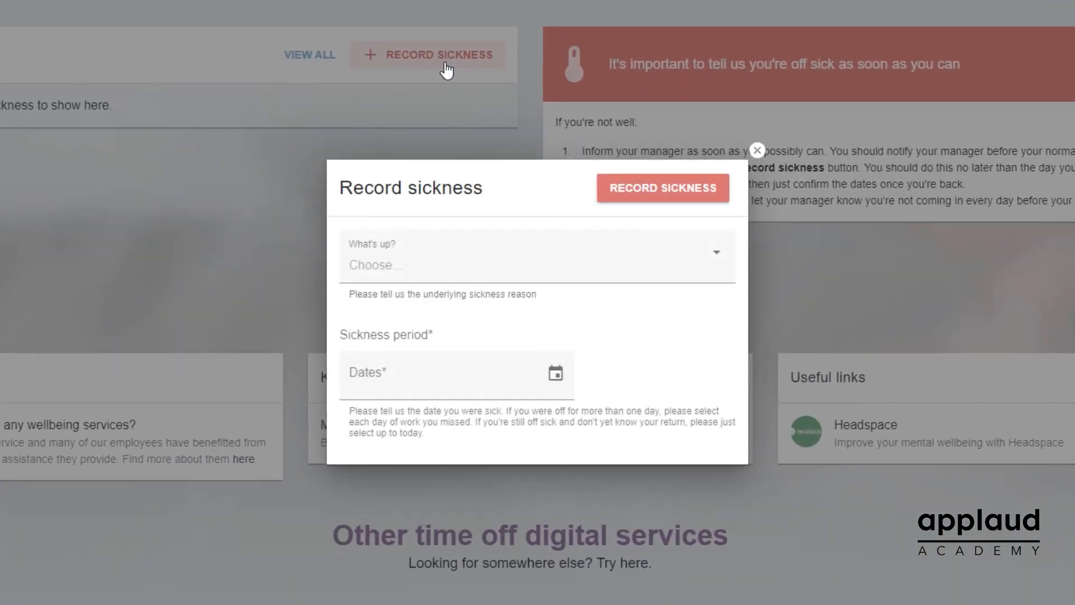
{"action": "left_click", "coordinate": [422, 262]}
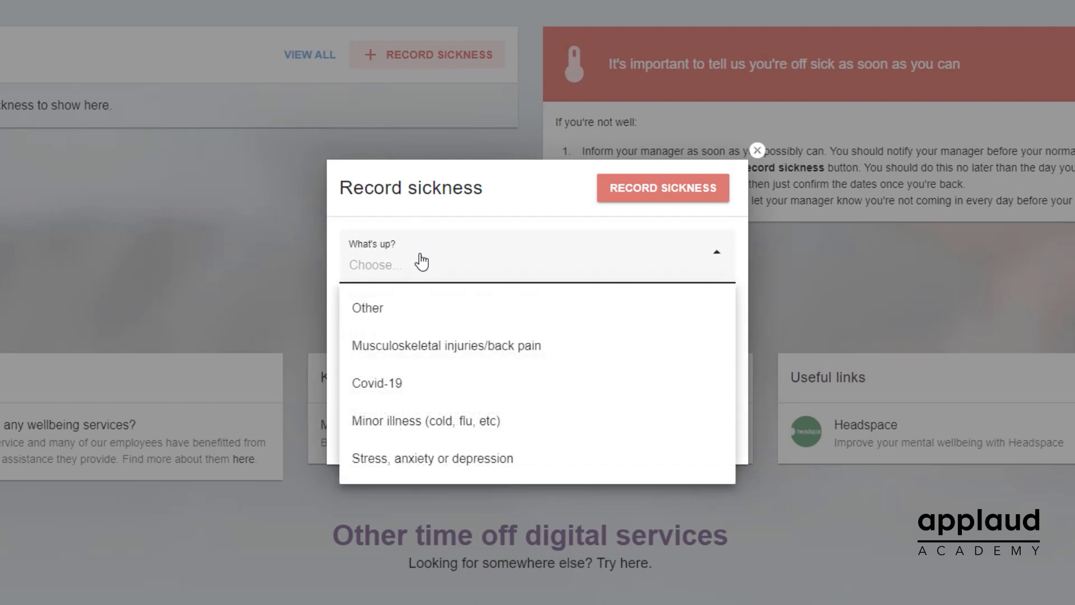
{"action": "left_click", "coordinate": [421, 311]}
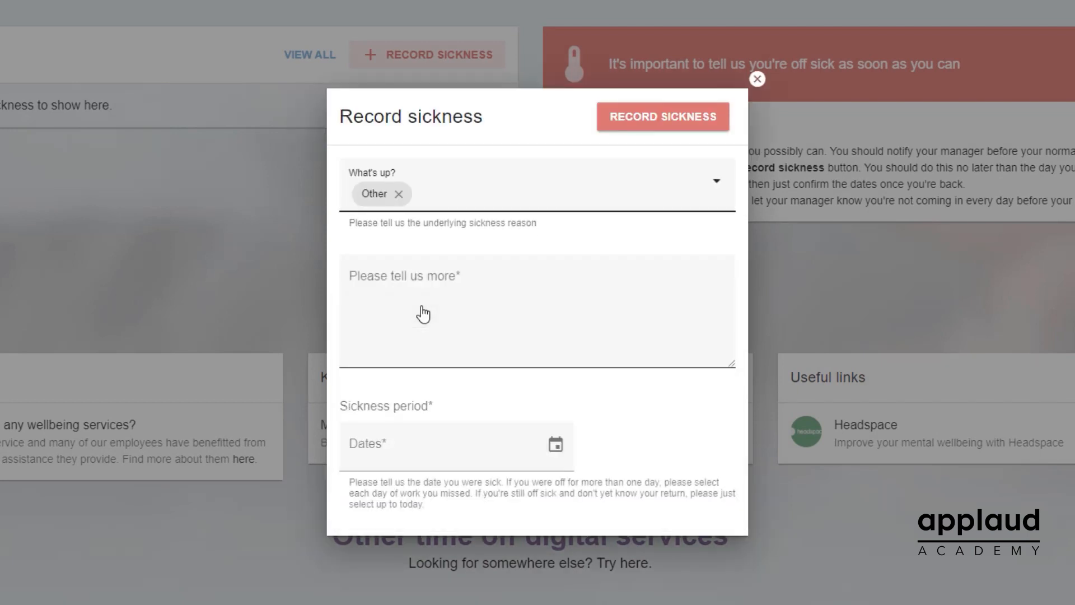